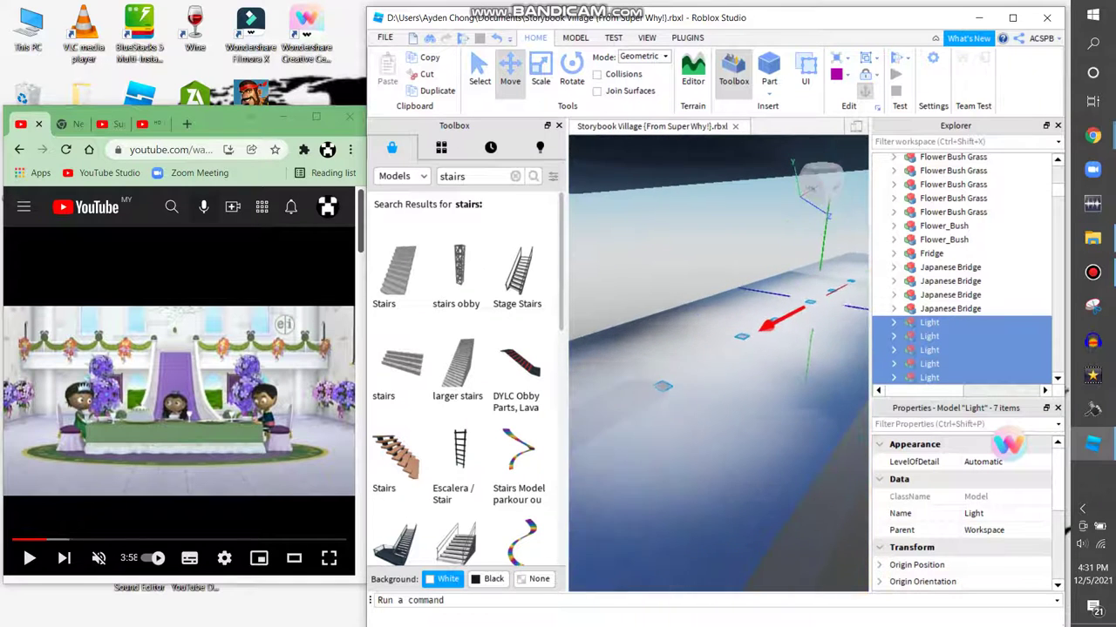
Inspect the hall from the selected ceiling lights down through the interior to the purple stairs
scroll(719, 361, up, 5)
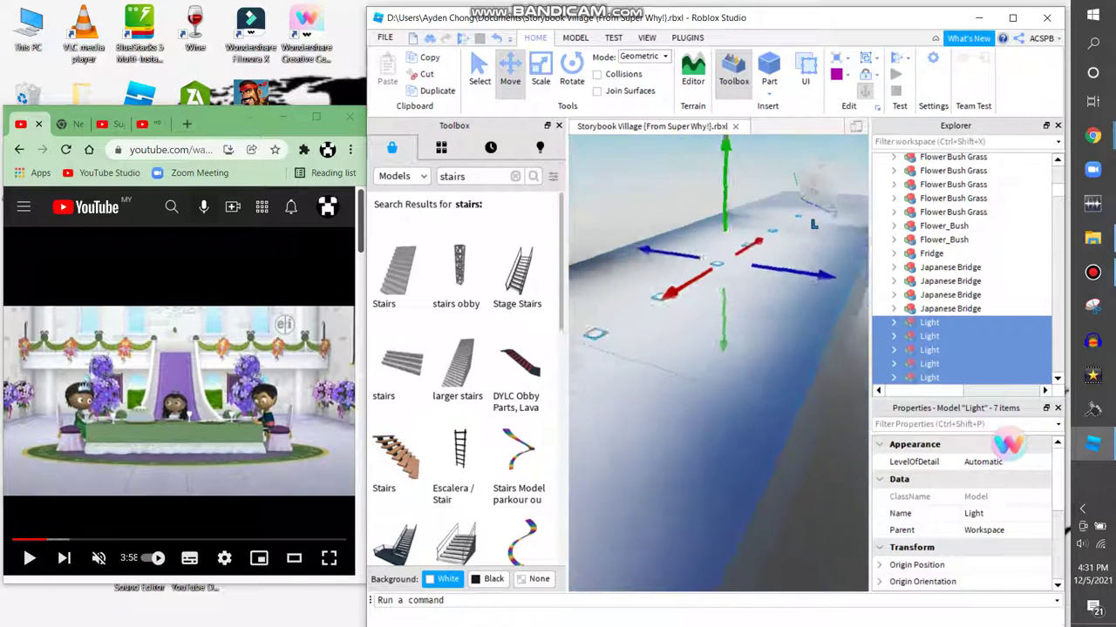
scroll(719, 362, down, 5)
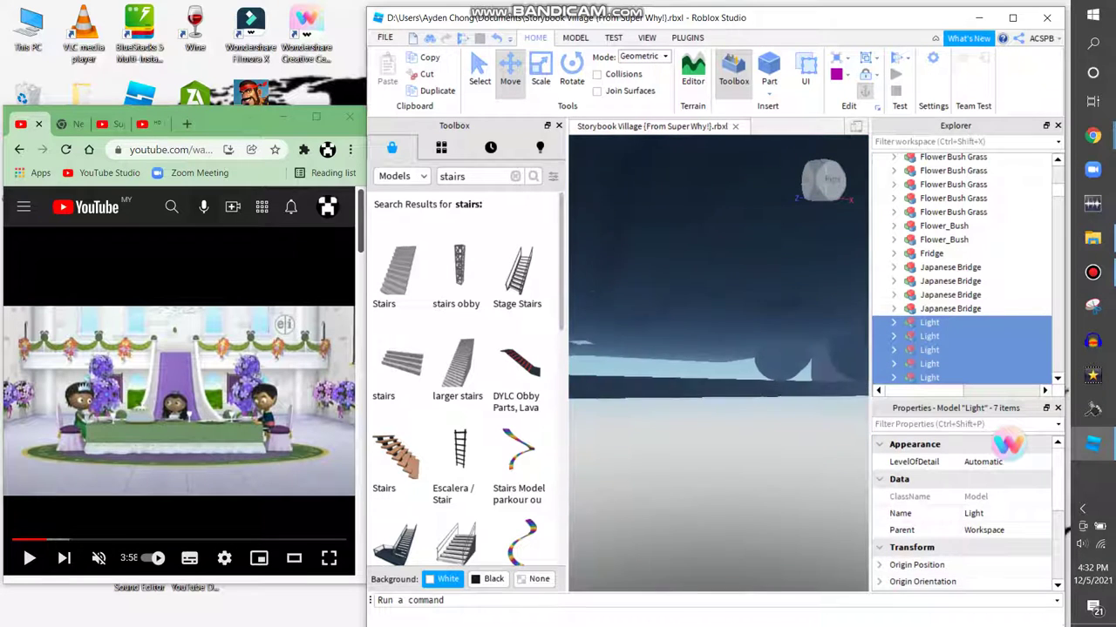
scroll(719, 361, down, 2)
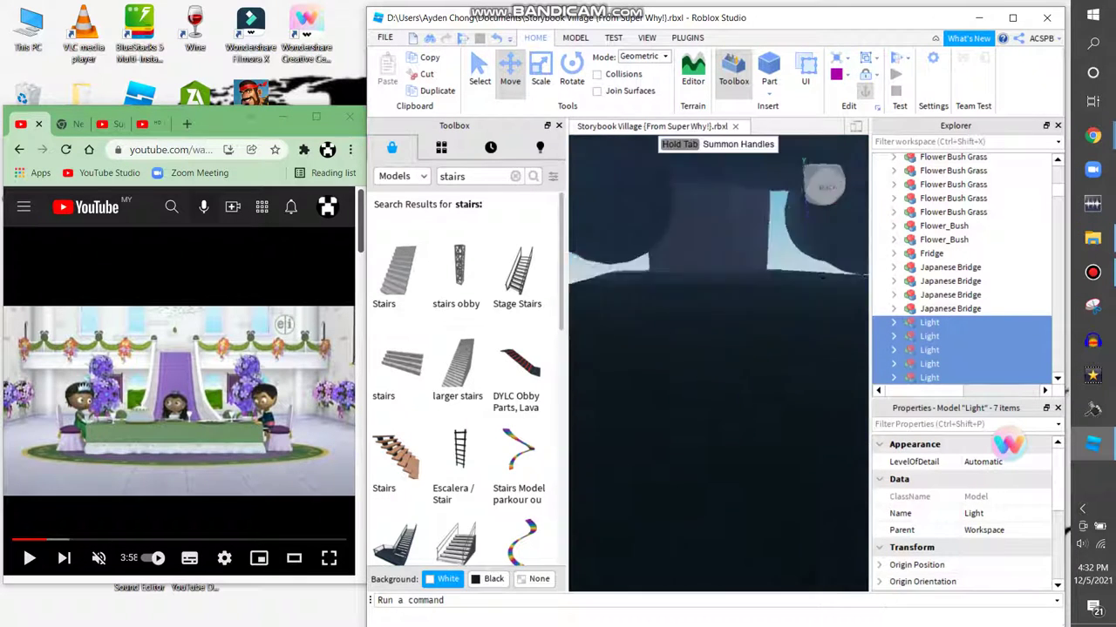
scroll(719, 362, down, 2)
scroll(718, 362, down, 5)
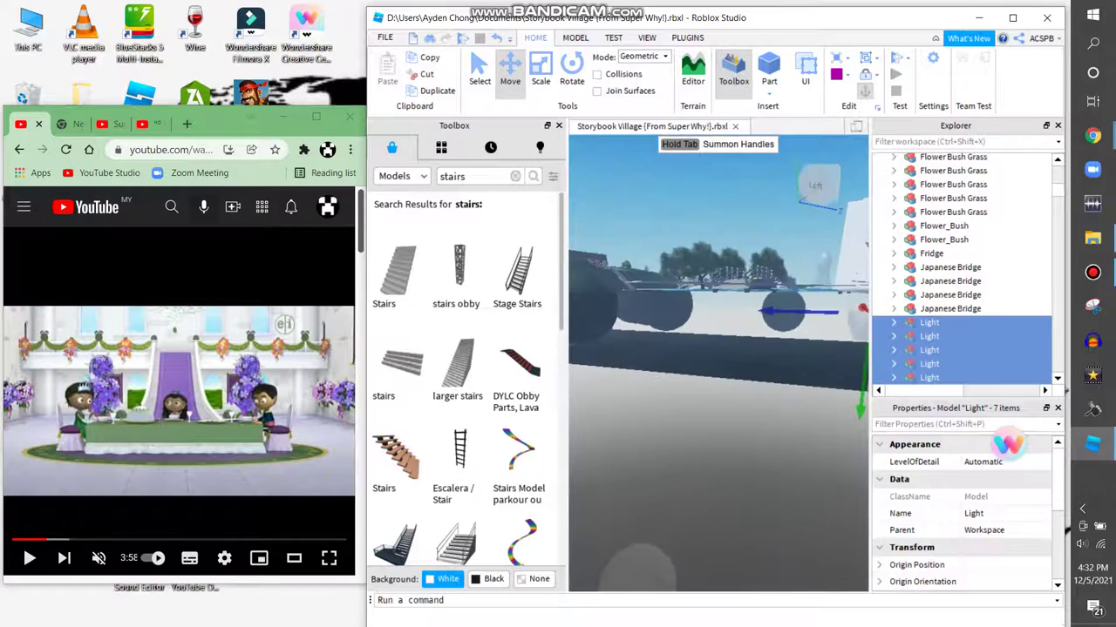
scroll(719, 362, up, 2)
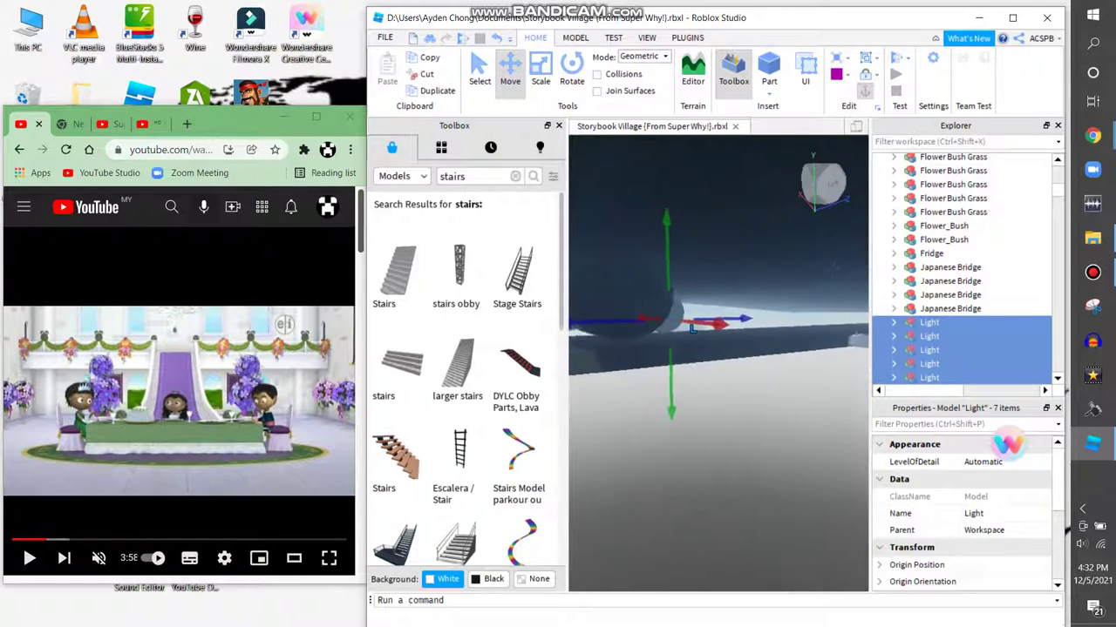
right_drag(719, 361, 719, 322)
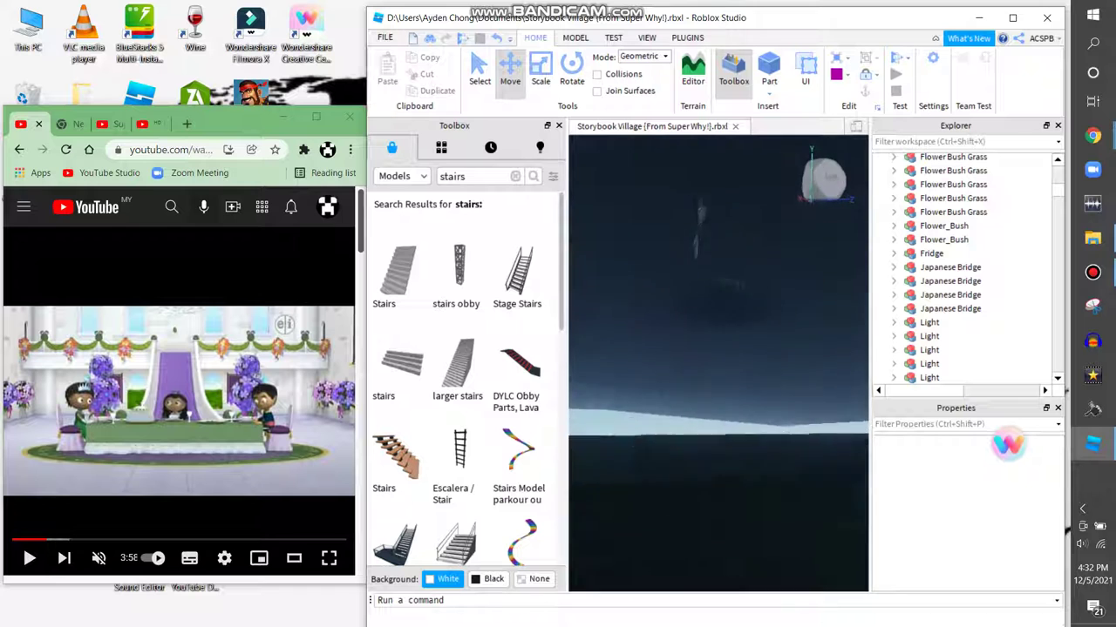
right_drag(719, 361, 719, 401)
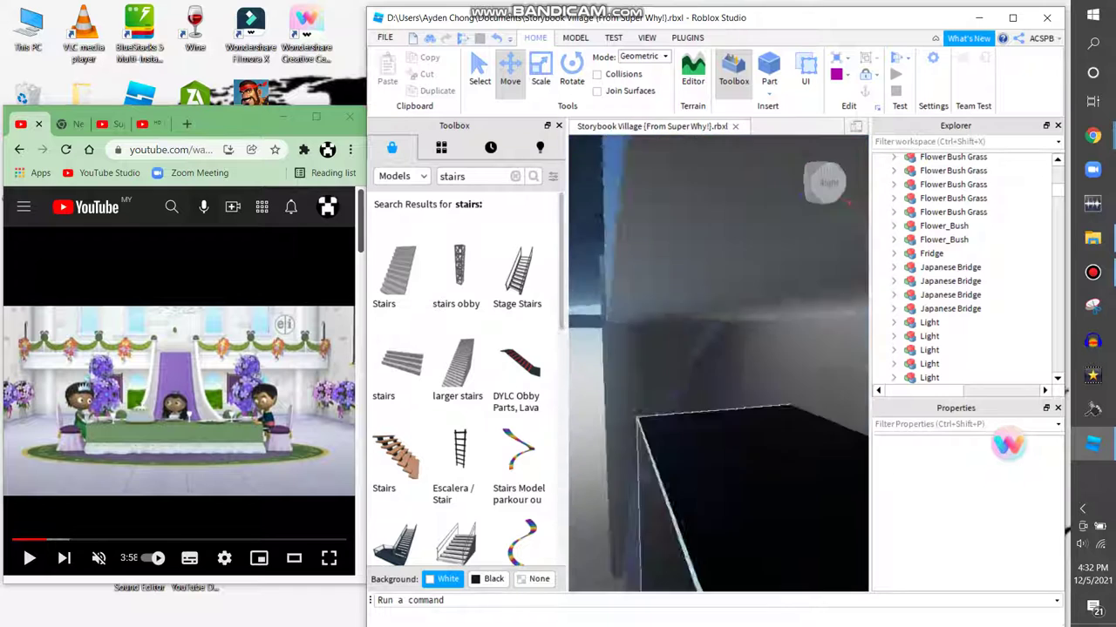
right_drag(719, 361, 719, 383)
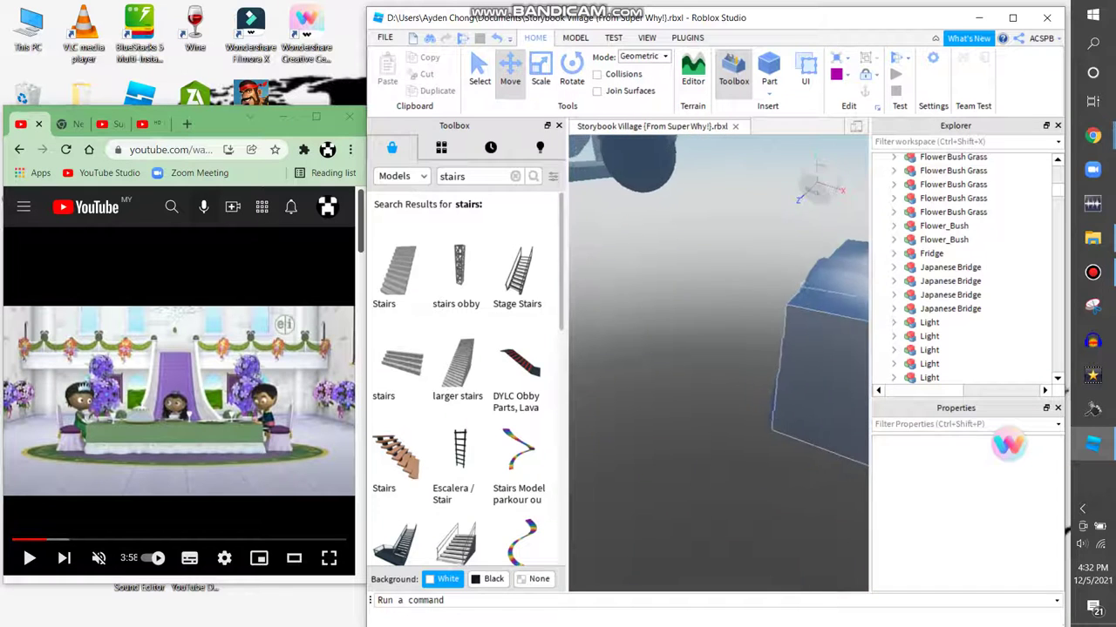
right_drag(719, 362, 628, 374)
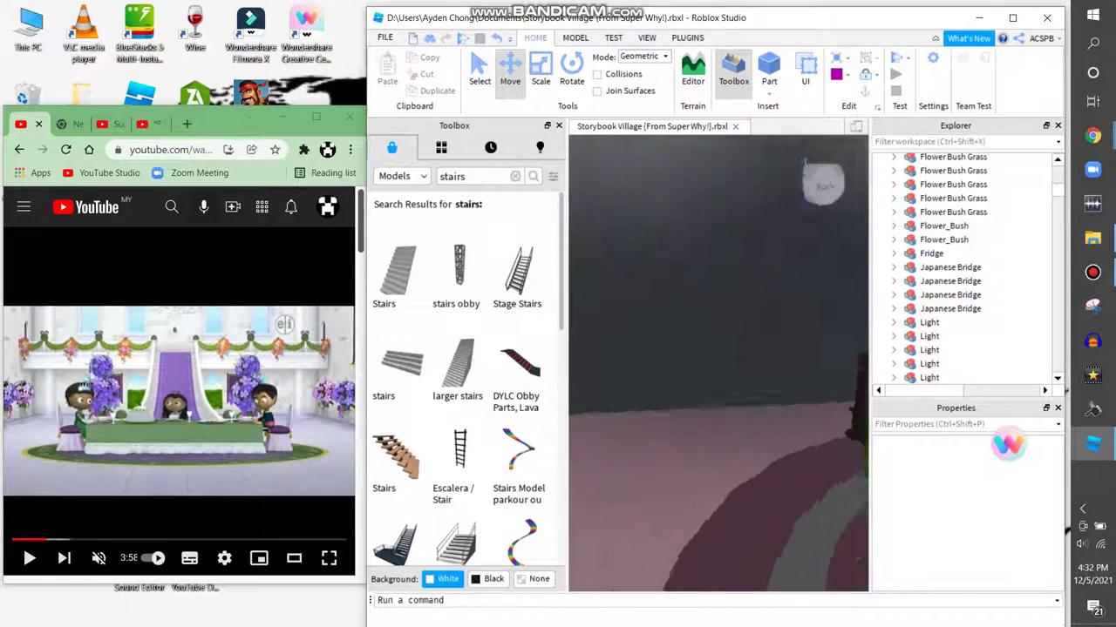
right_drag(719, 362, 602, 362)
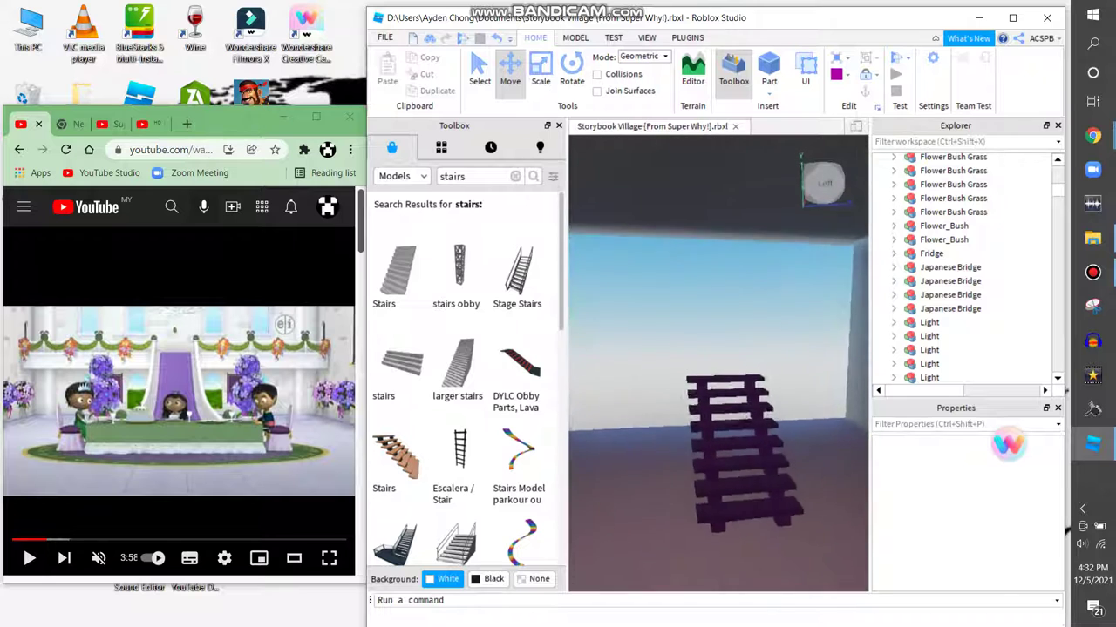
Reposition the purple Stairs model on the hall floor to origin position 632.057, -50.852, 0.624
scroll(719, 375, up, 2)
click(705, 430)
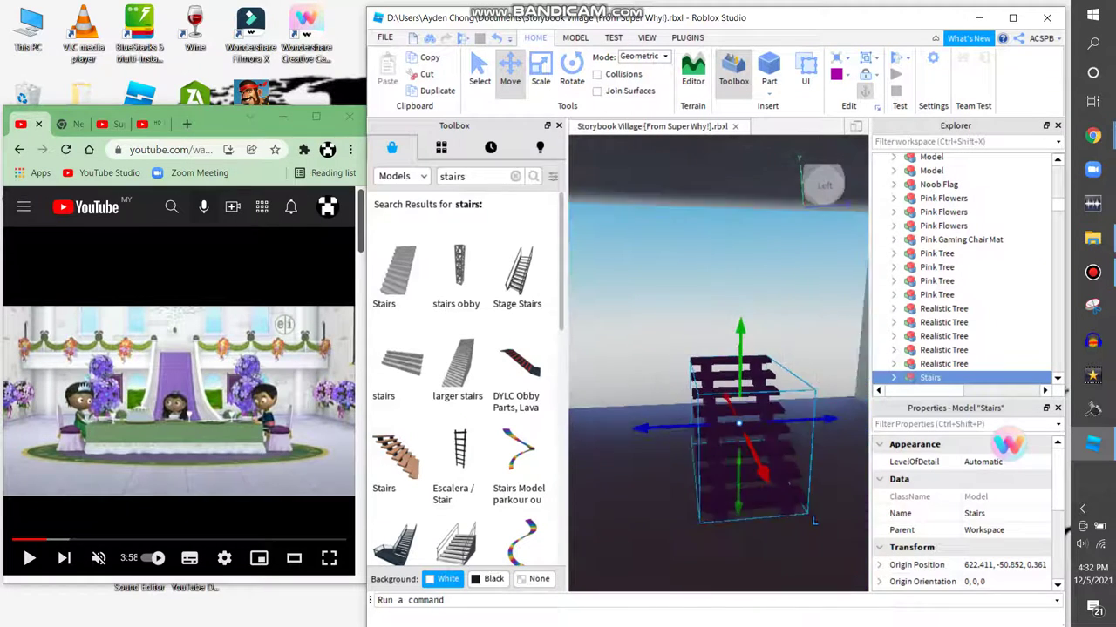
key(w)
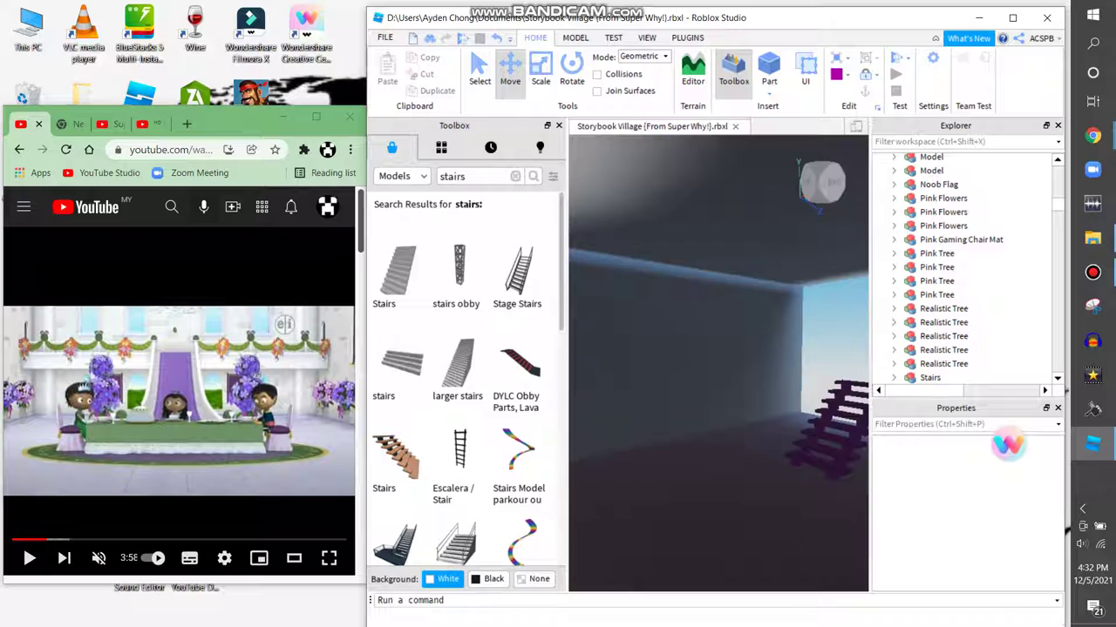
key(w)
key(s)
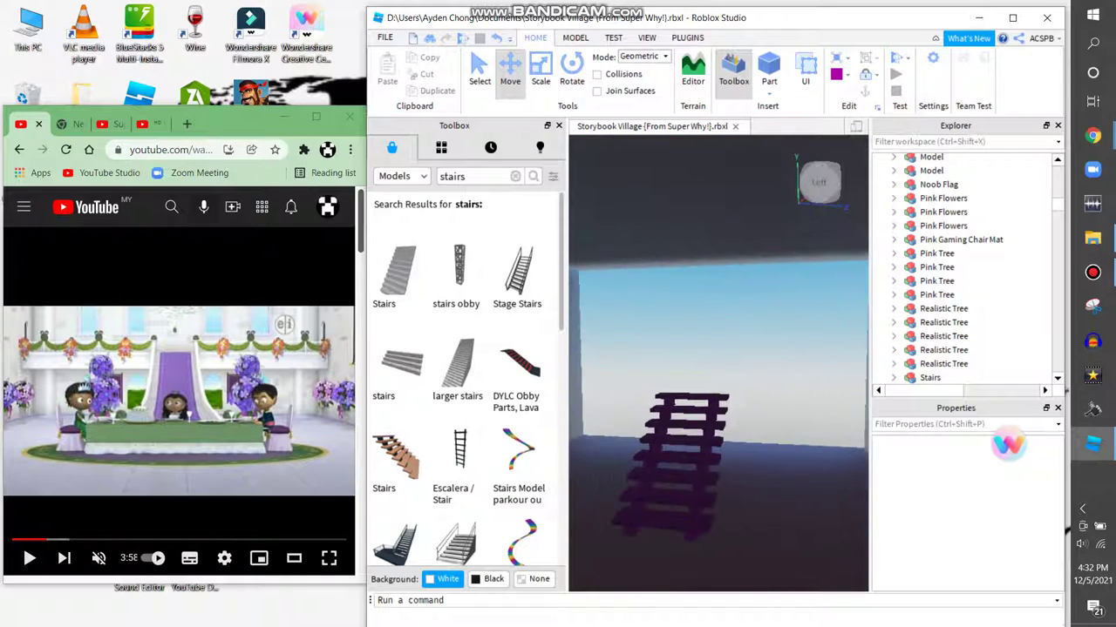
click(684, 462)
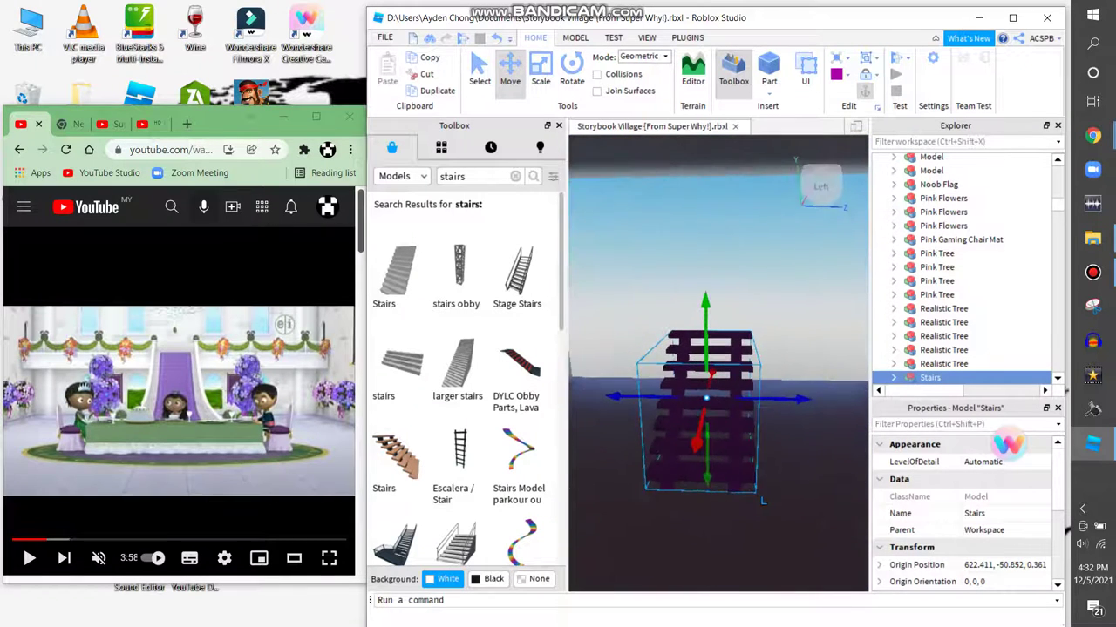
mouse_move(719, 451)
right_down()
mouse_move(719, 558)
mouse_move(717, 444)
right_up()
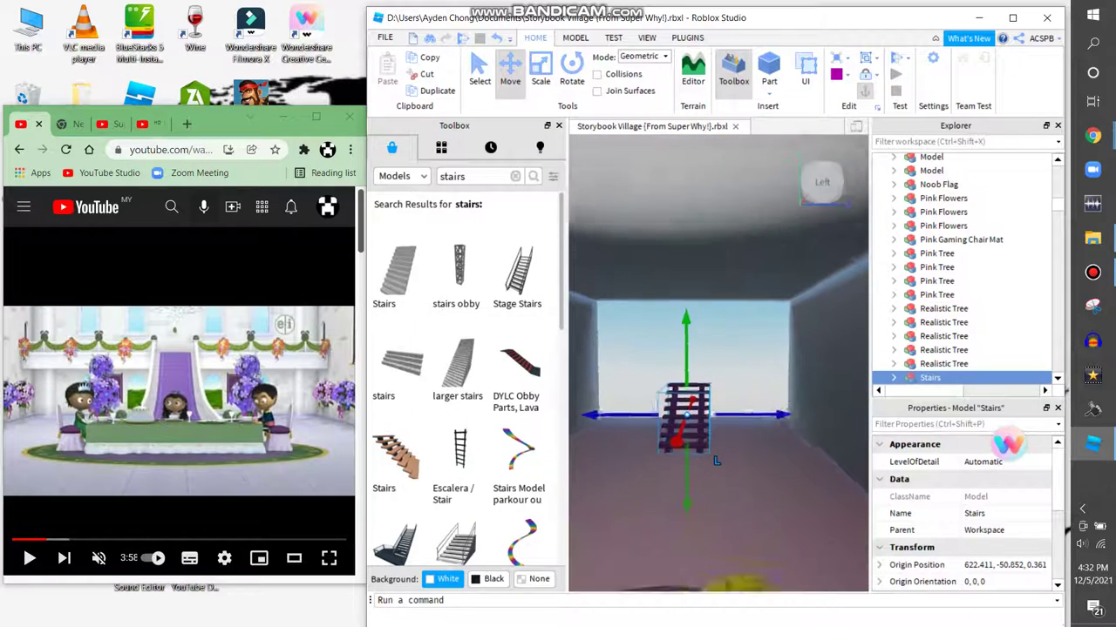
click(717, 443)
scroll(689, 409, up, 5)
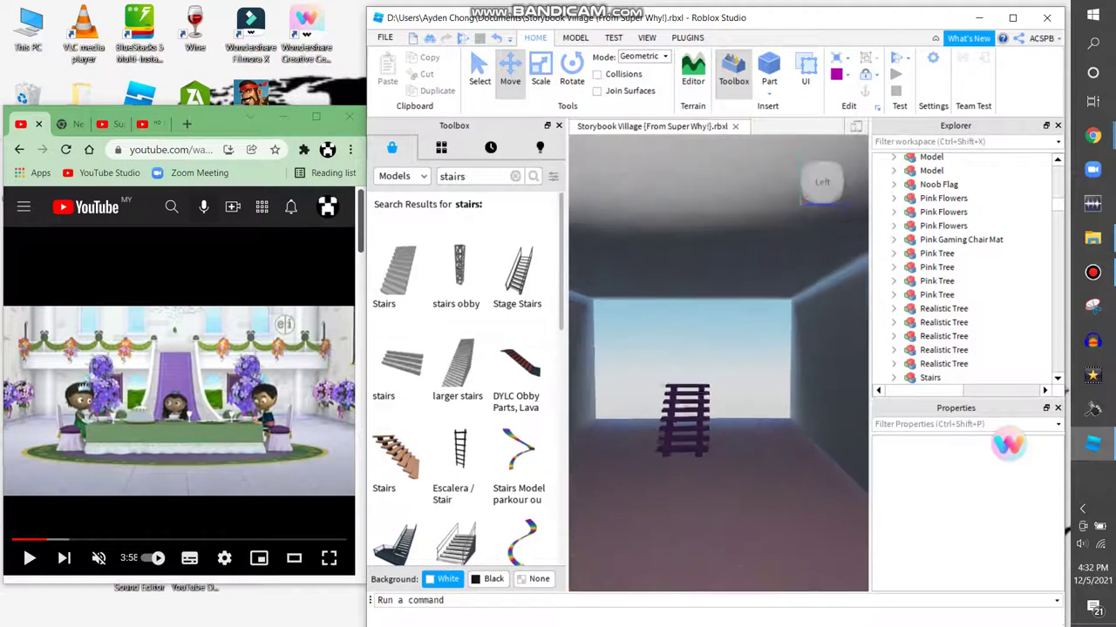
click(685, 422)
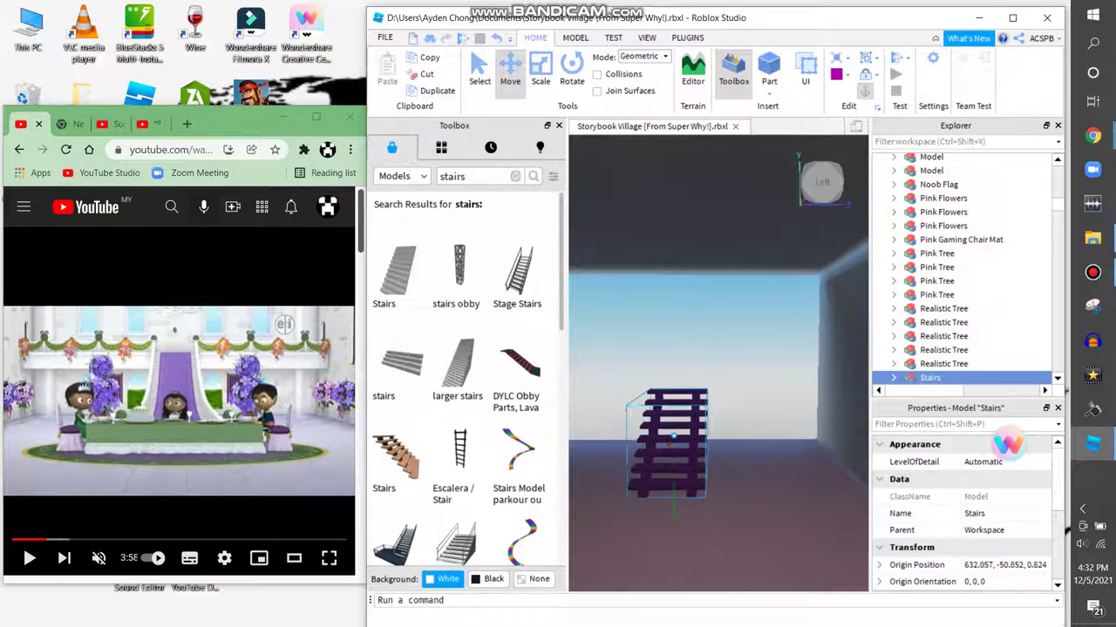
scroll(726, 237, up, 3)
Place a new block part on the floor beside the stairs and color it Institutional white
click(726, 237)
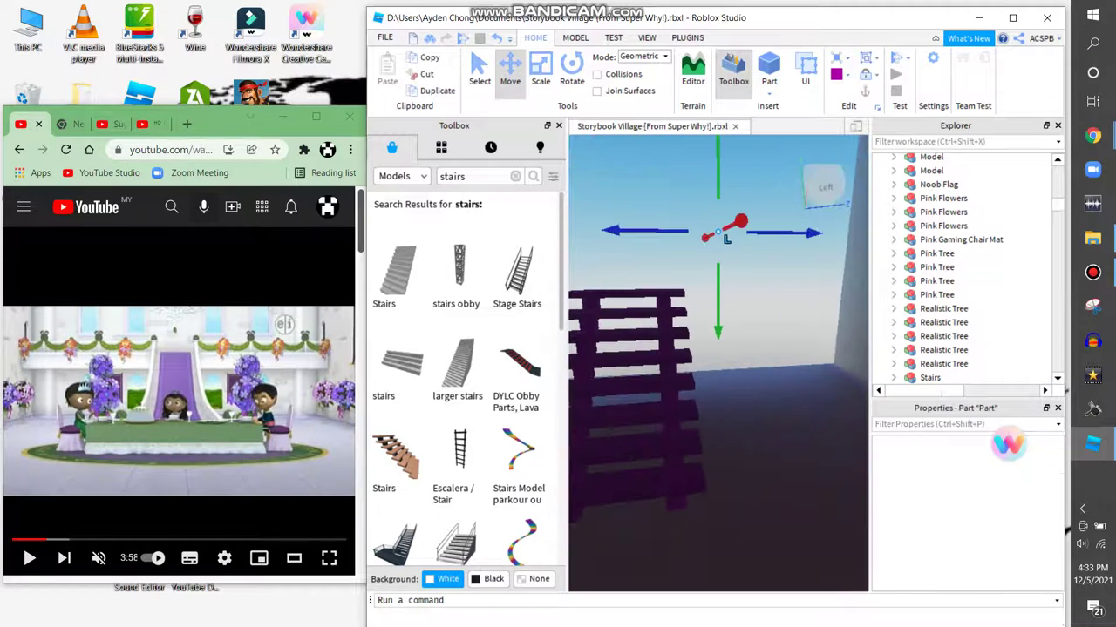
click(726, 237)
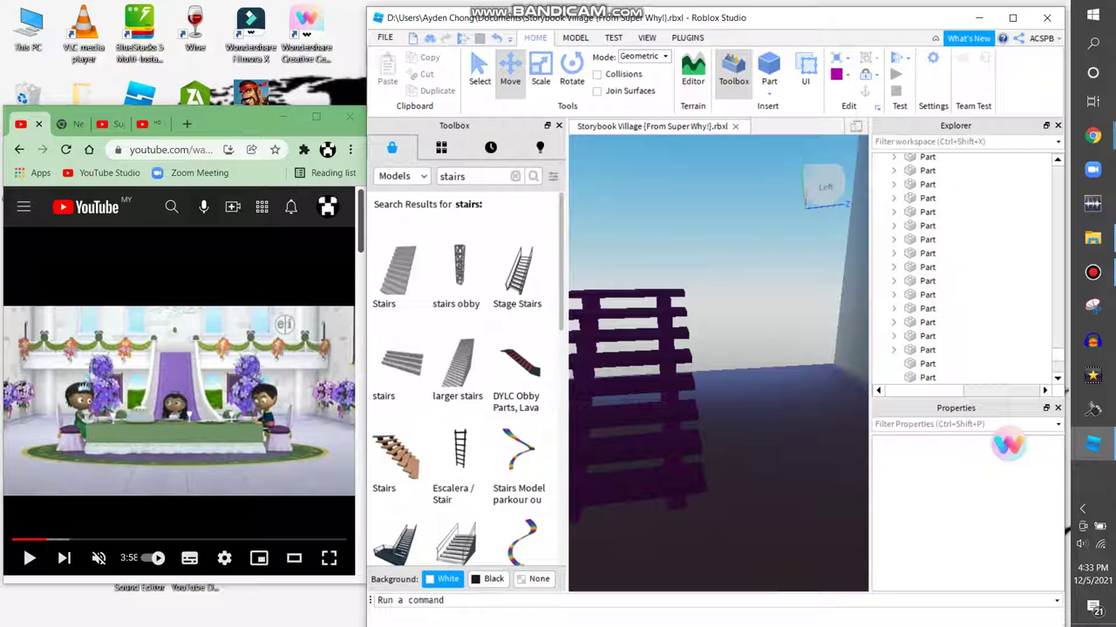
click(745, 396)
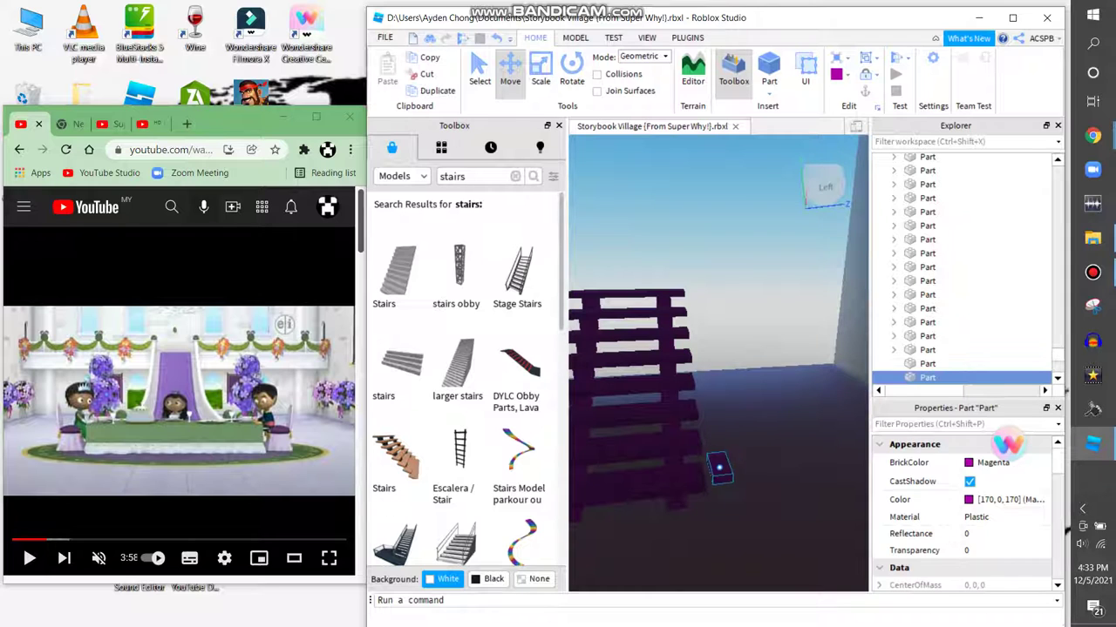
click(841, 74)
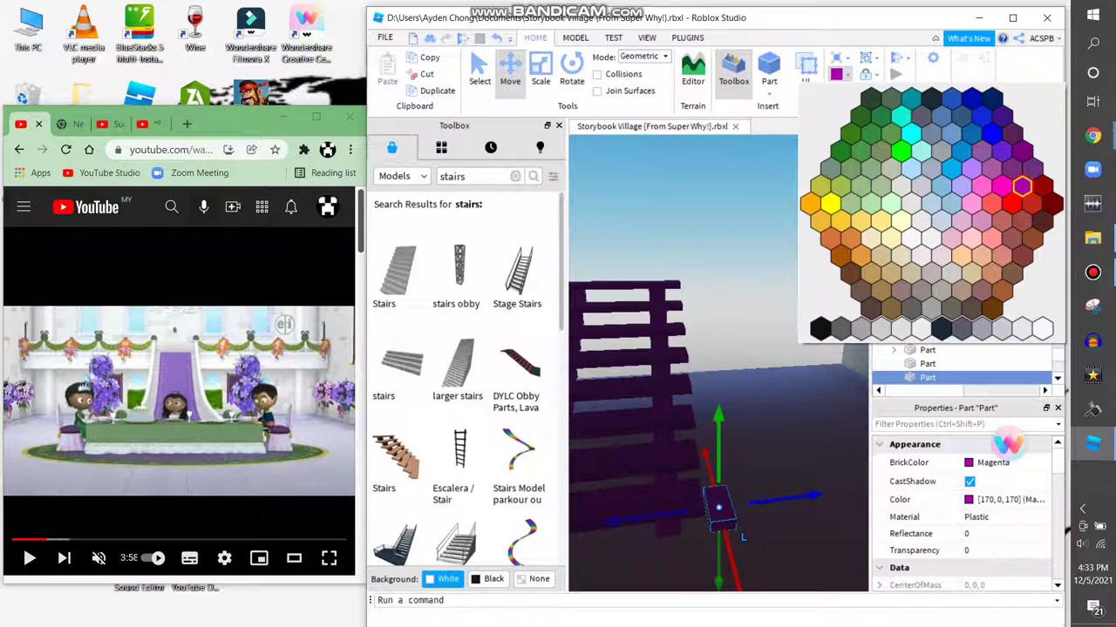
click(1042, 328)
Scale the white block into a tall, thin side wall running along the stairs and rising above their top
click(540, 68)
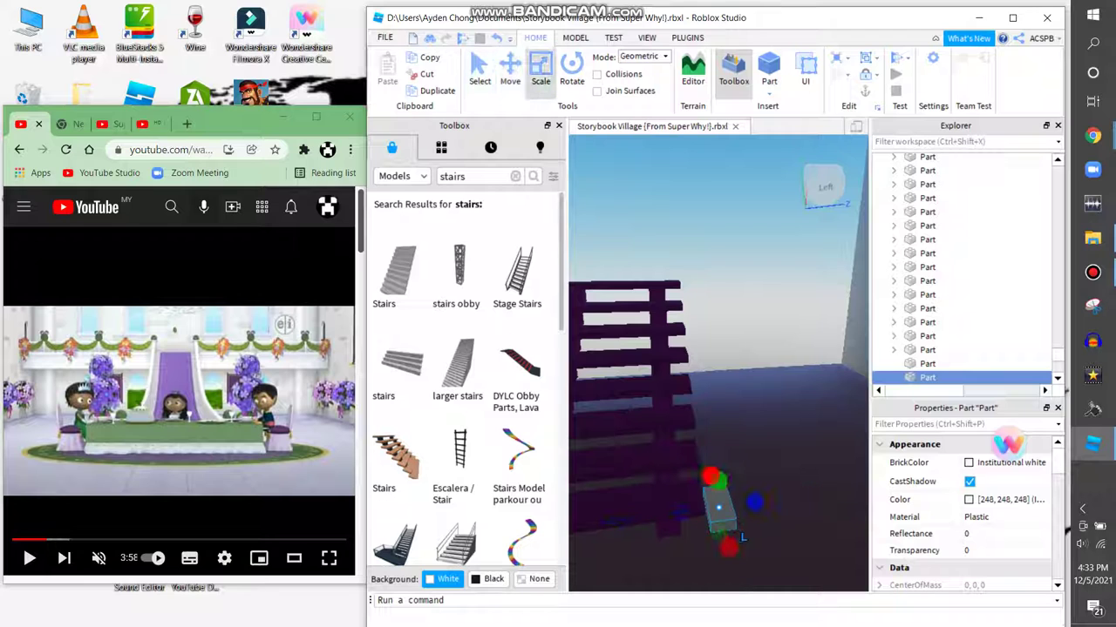
drag(712, 477, 697, 269)
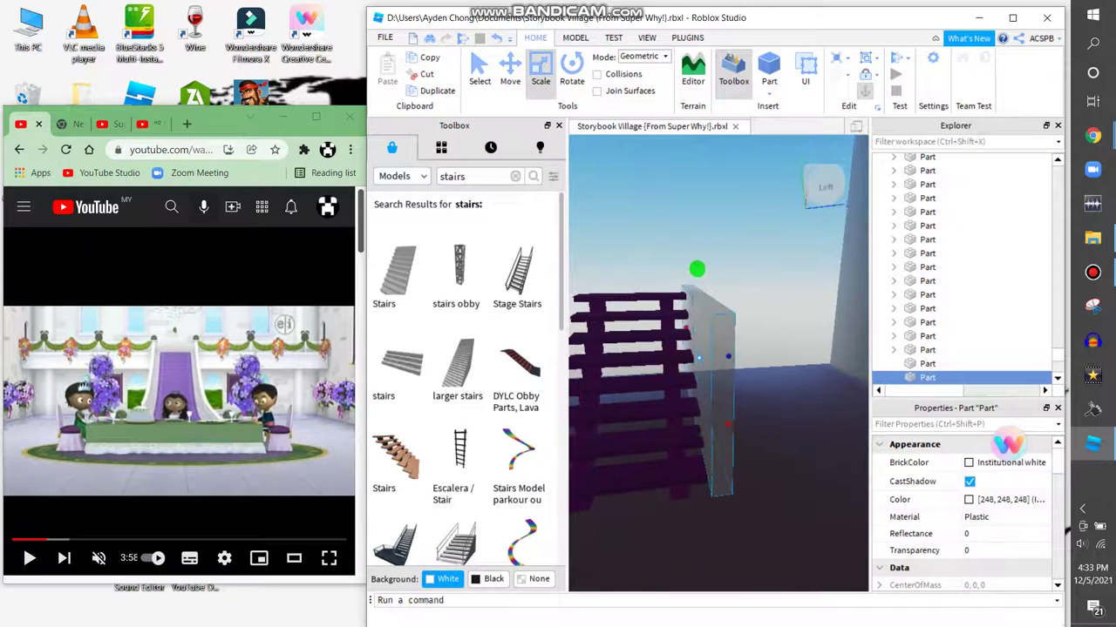
scroll(714, 358, down, 5)
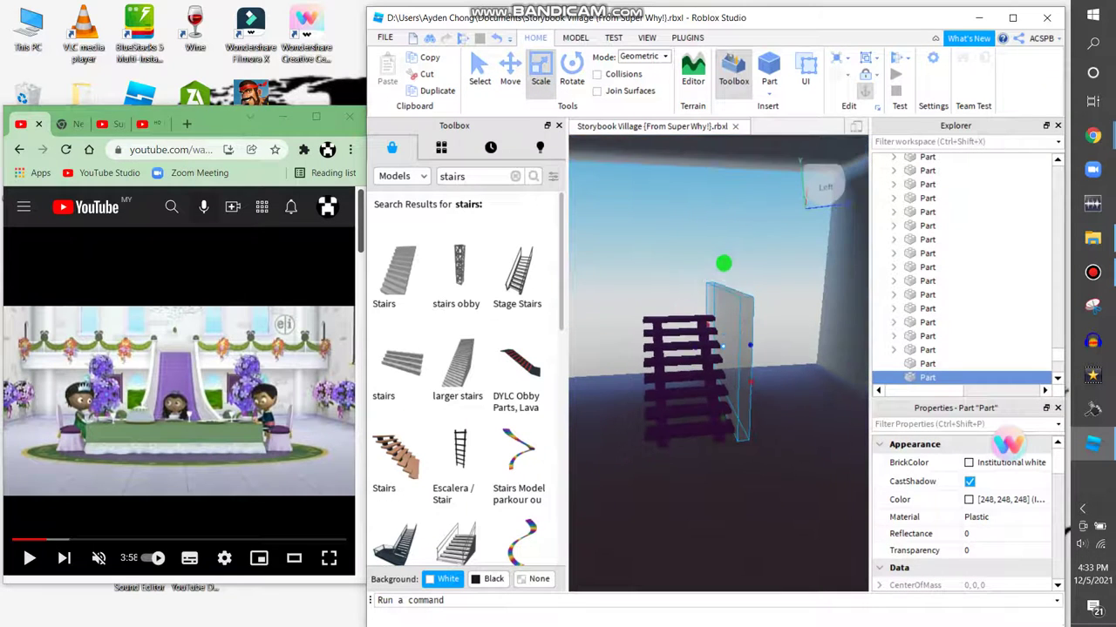
Duplicate the white side wall and move the copy to the opposite side of the stairs
click(510, 68)
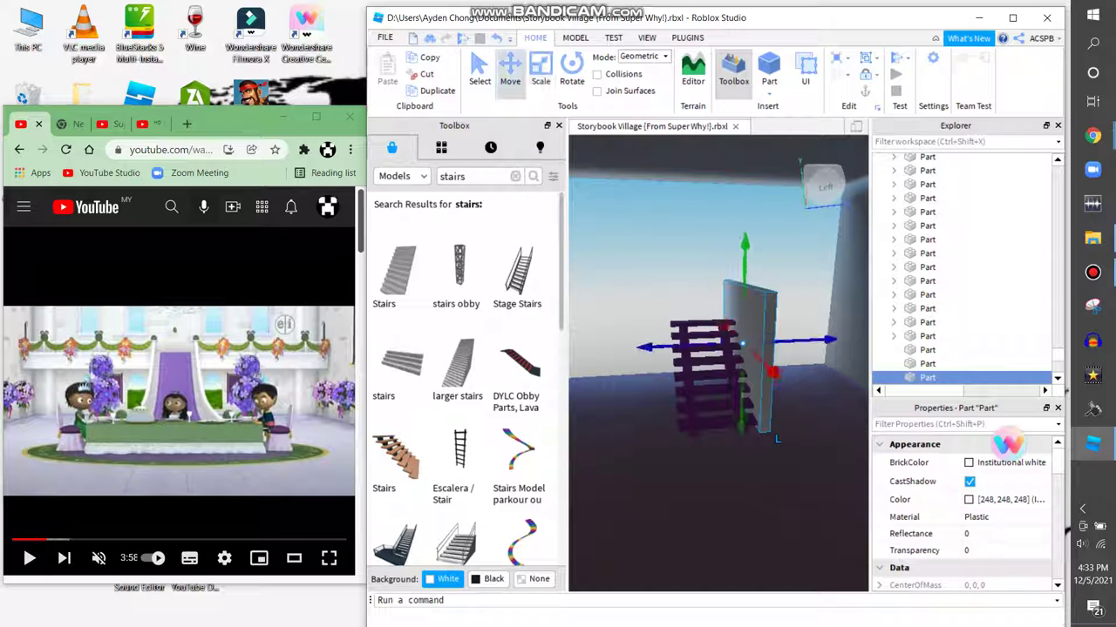
drag(777, 438, 690, 435)
right_drag(690, 436, 767, 439)
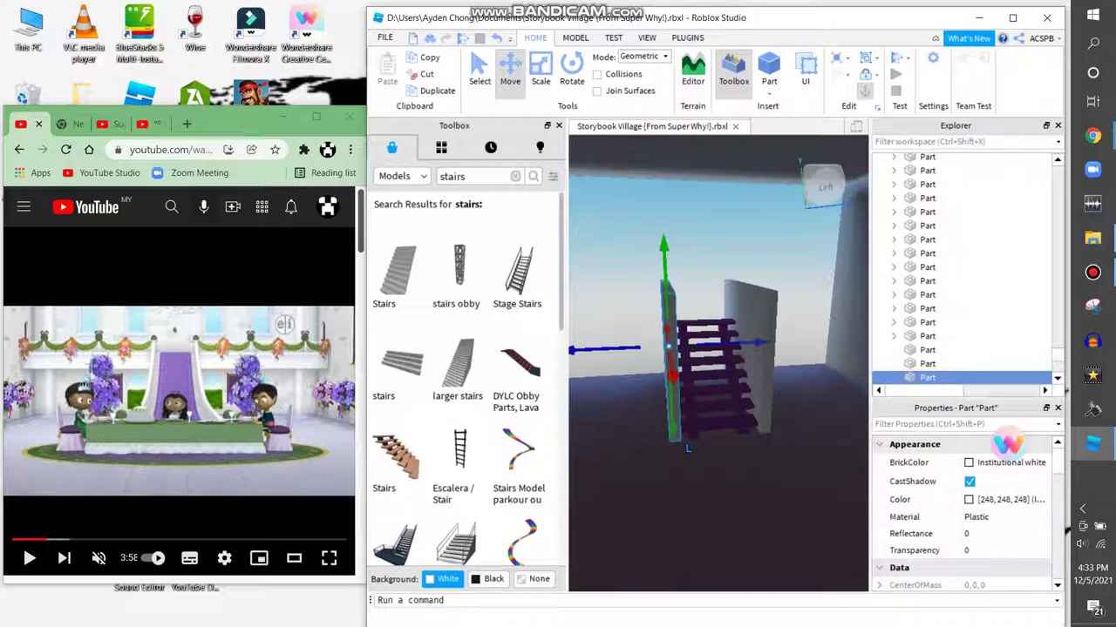
click(832, 374)
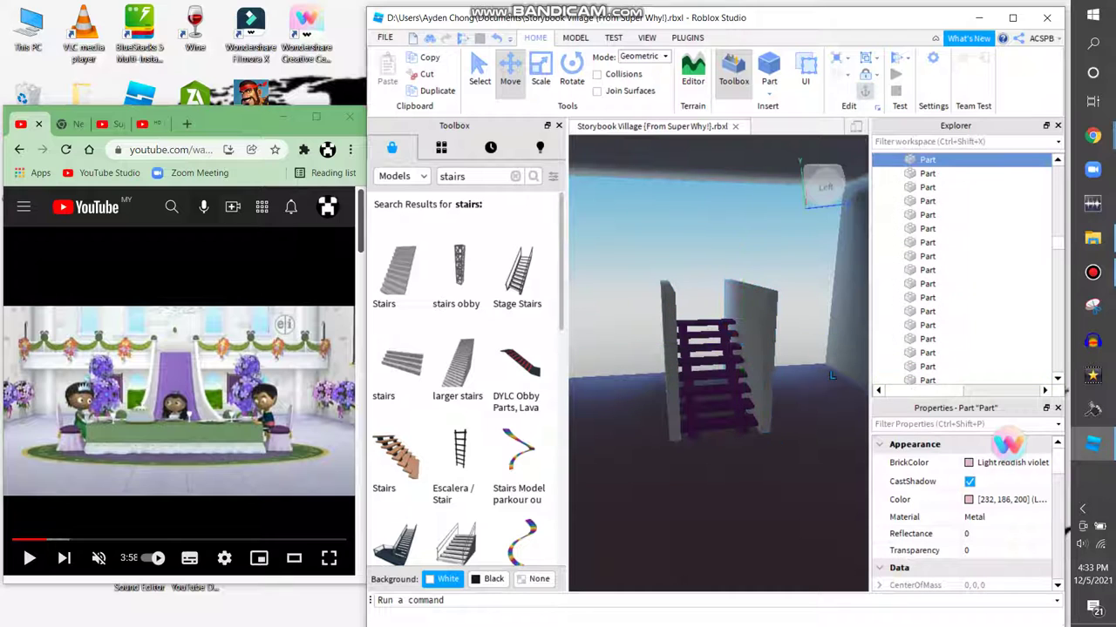
Duplicate the first side wall, flatten the copy into a thin strip, and lower it level with the top of the stairs
click(767, 418)
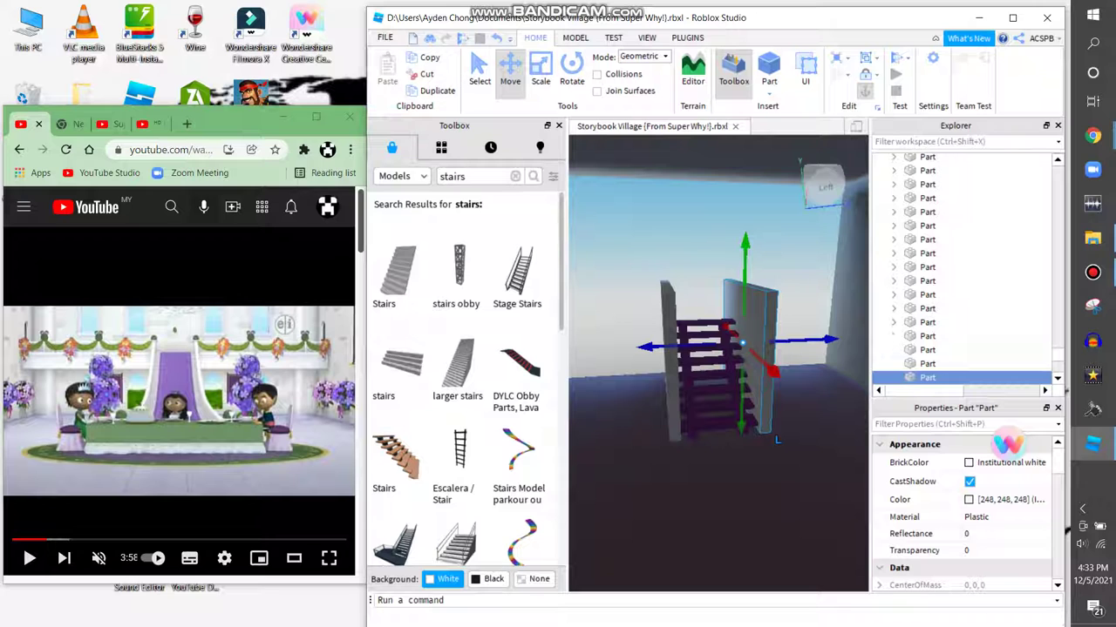
key(ctrl+3)
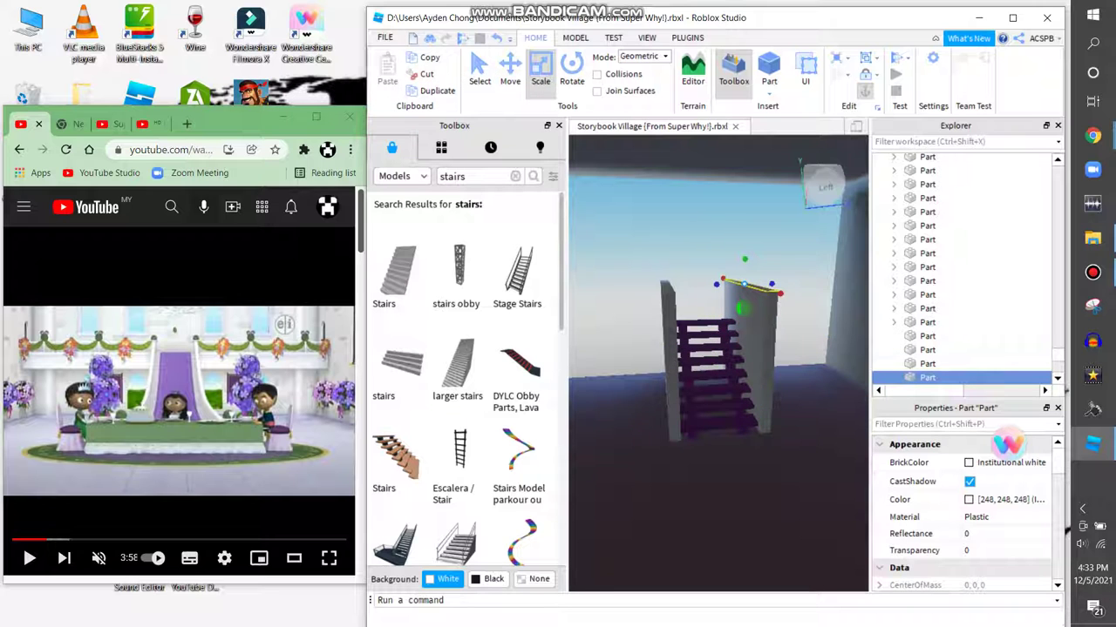
key(w)
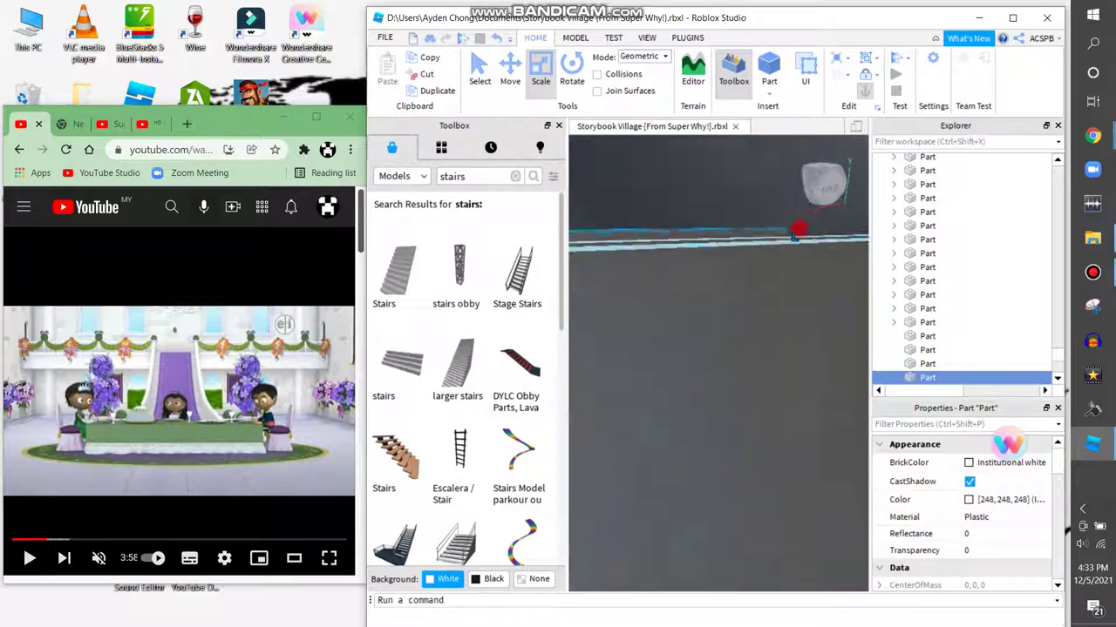
key(s)
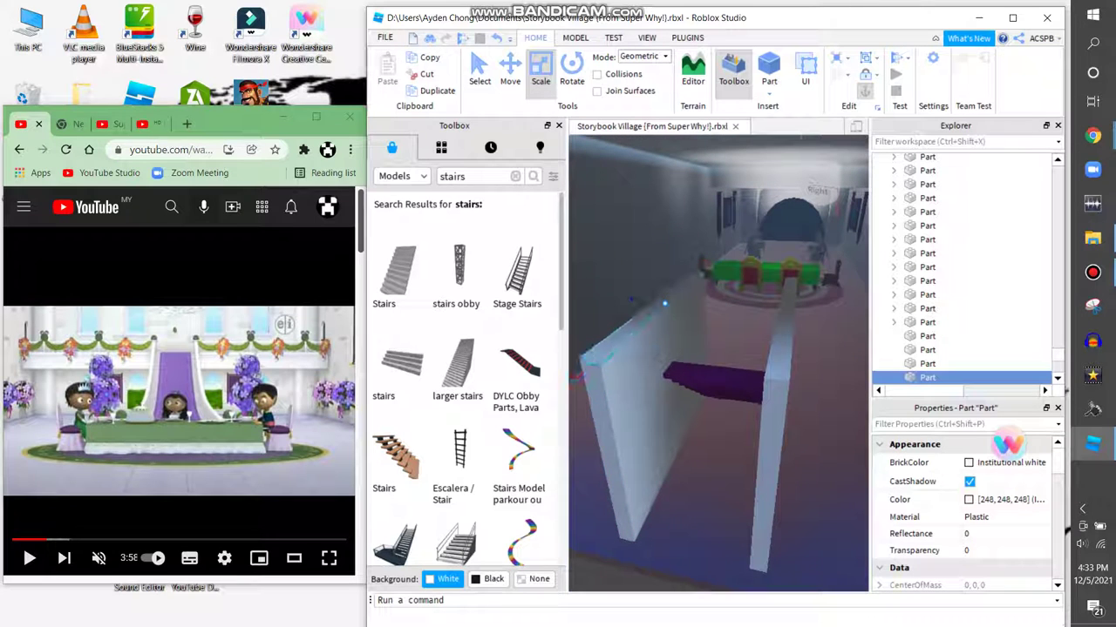
drag(691, 364, 694, 349)
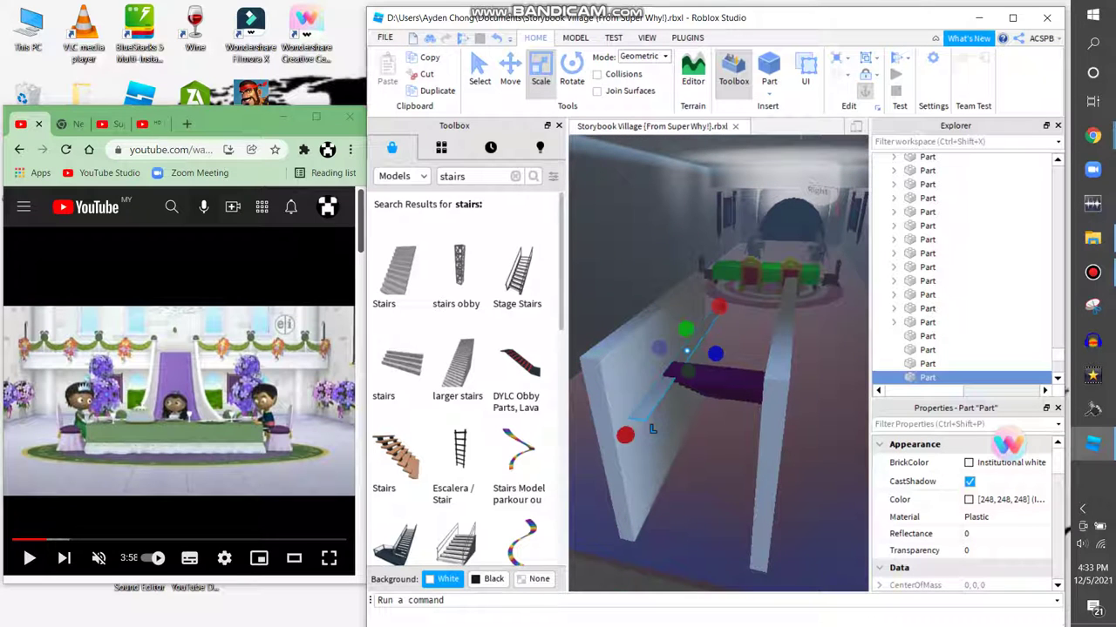
Resize the thin strip into a flat platform spanning both side walls behind the top of the stairs
drag(687, 350, 652, 429)
key(ctrl+z)
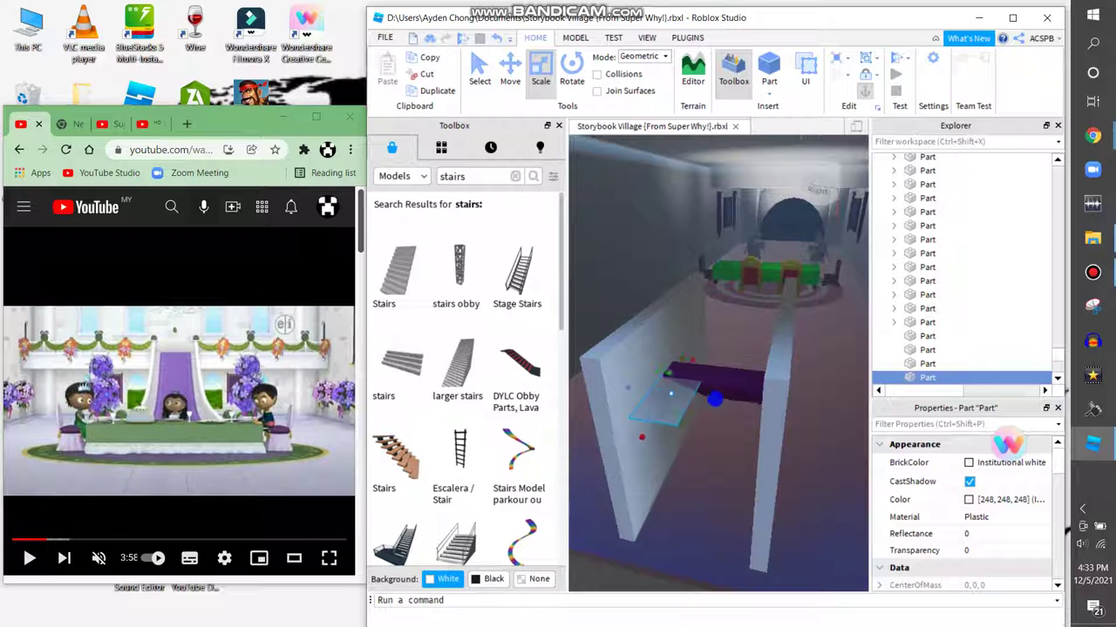
key(s)
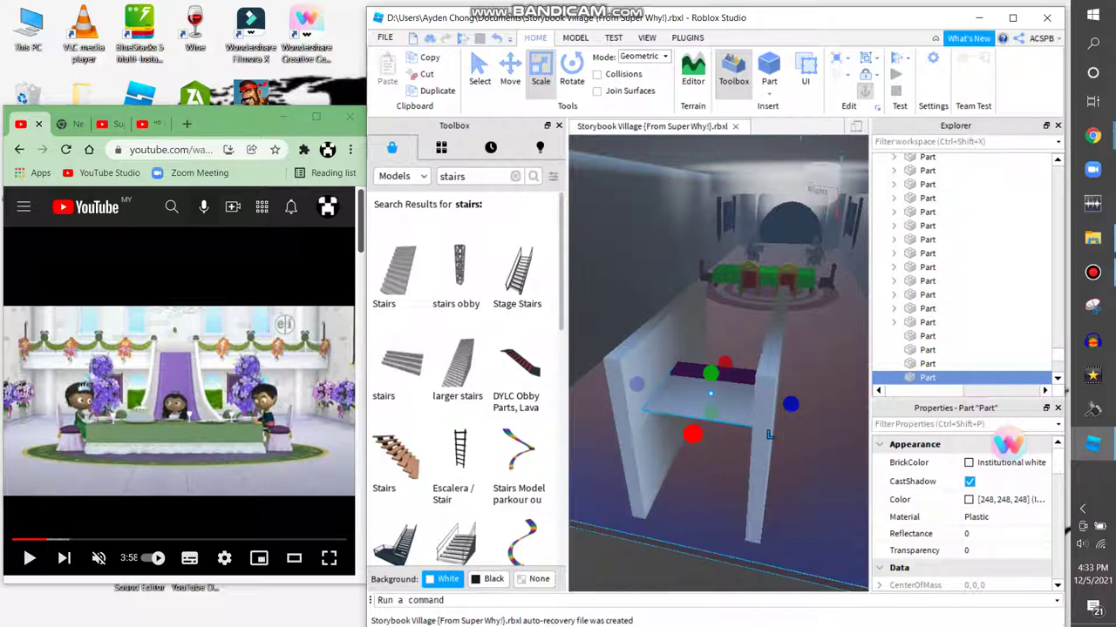
scroll(745, 454, down, 3)
scroll(743, 453, down, 2)
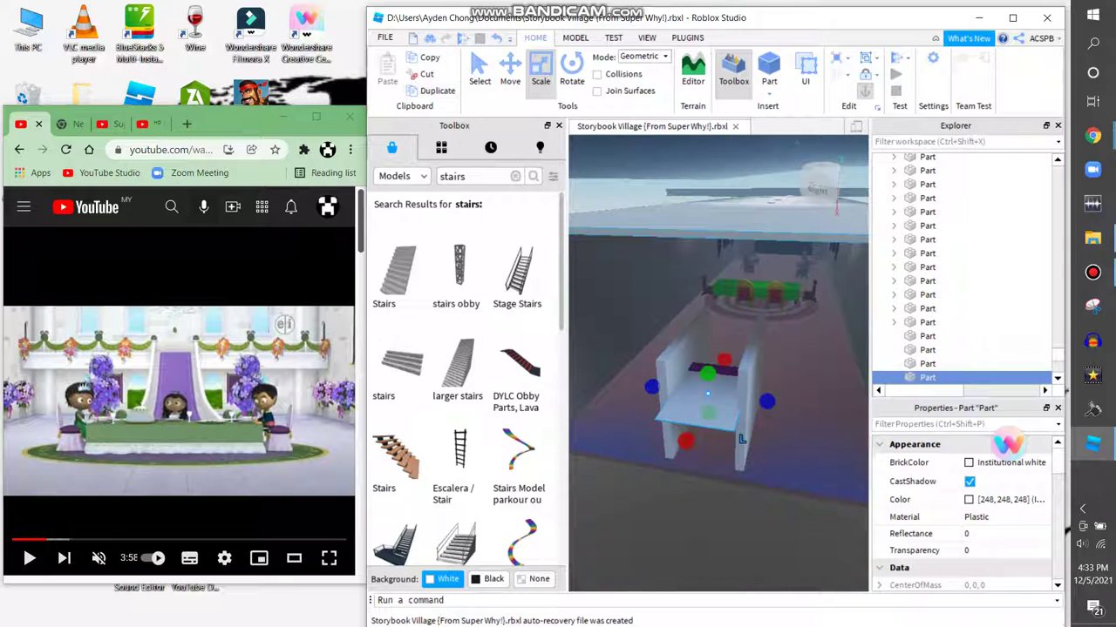
Widen the white platform on both sides so it spans the full width of the hall behind the stairs
scroll(719, 366, up, 4)
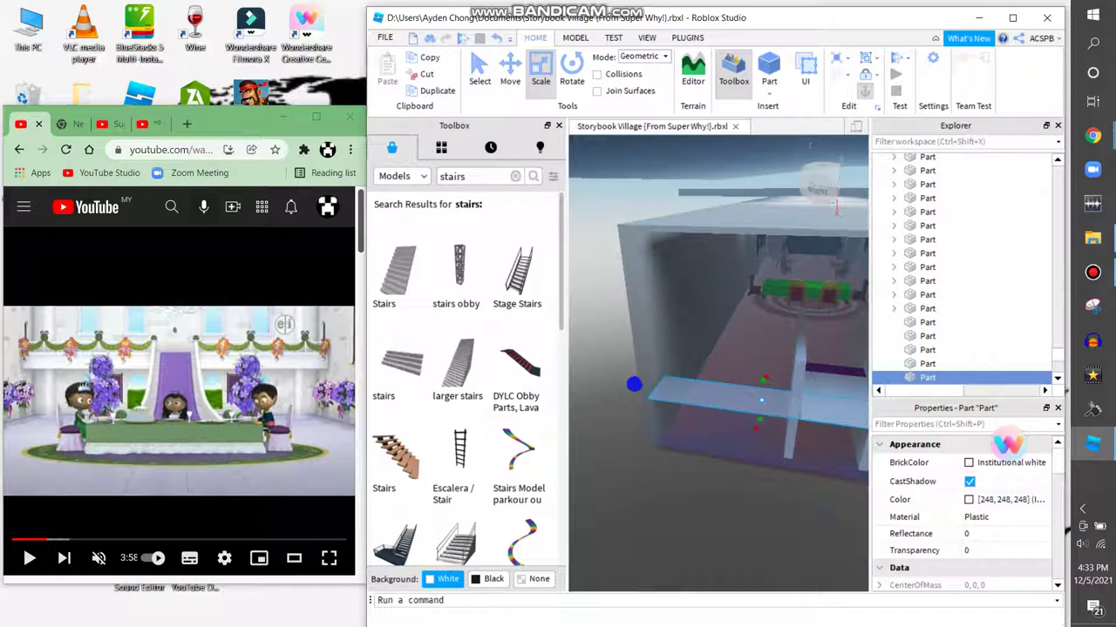
right_drag(762, 433, 762, 433)
right_drag(692, 334, 722, 277)
click(736, 456)
right_drag(737, 457, 736, 456)
right_drag(592, 337, 602, 308)
click(602, 309)
key(ctrl+2)
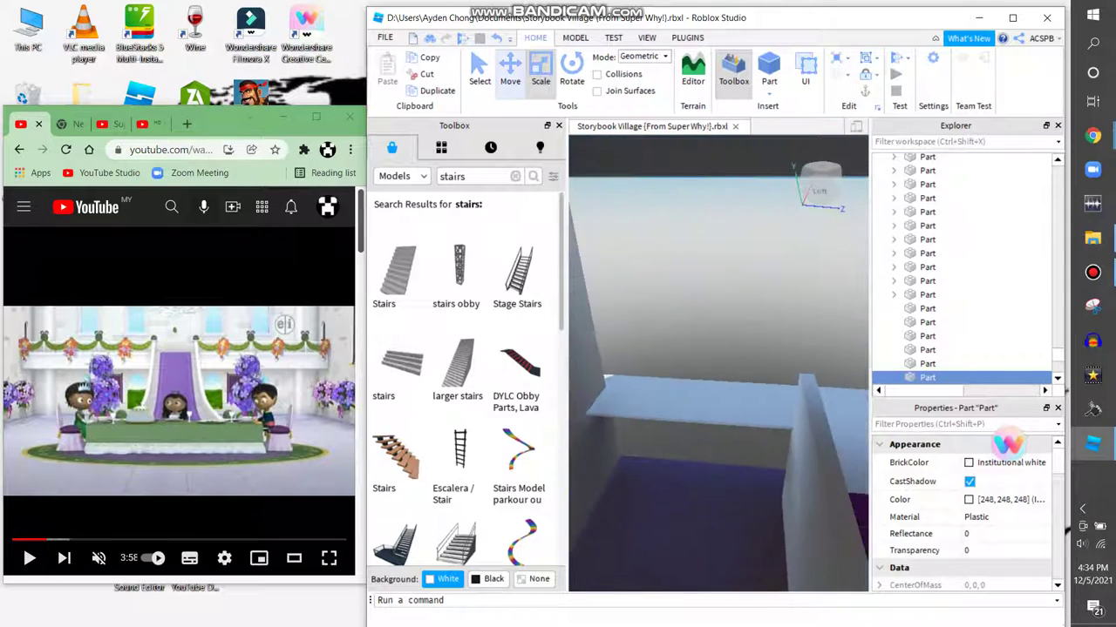
key(ctrl+2)
scroll(678, 376, down, 3)
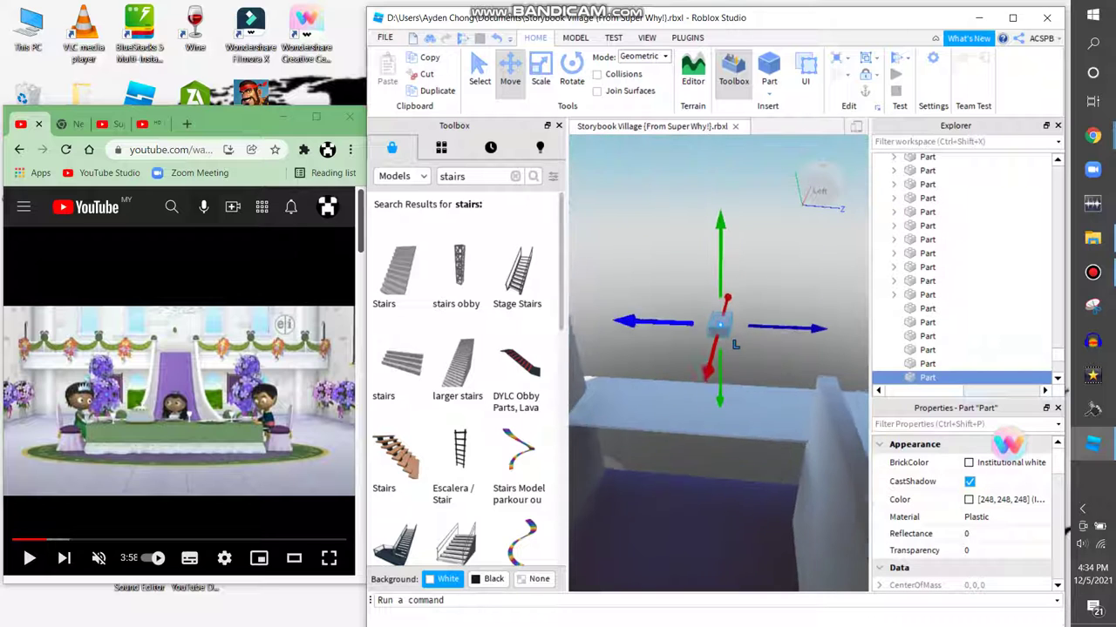
click(678, 377)
click(678, 377)
scroll(684, 392, up, 5)
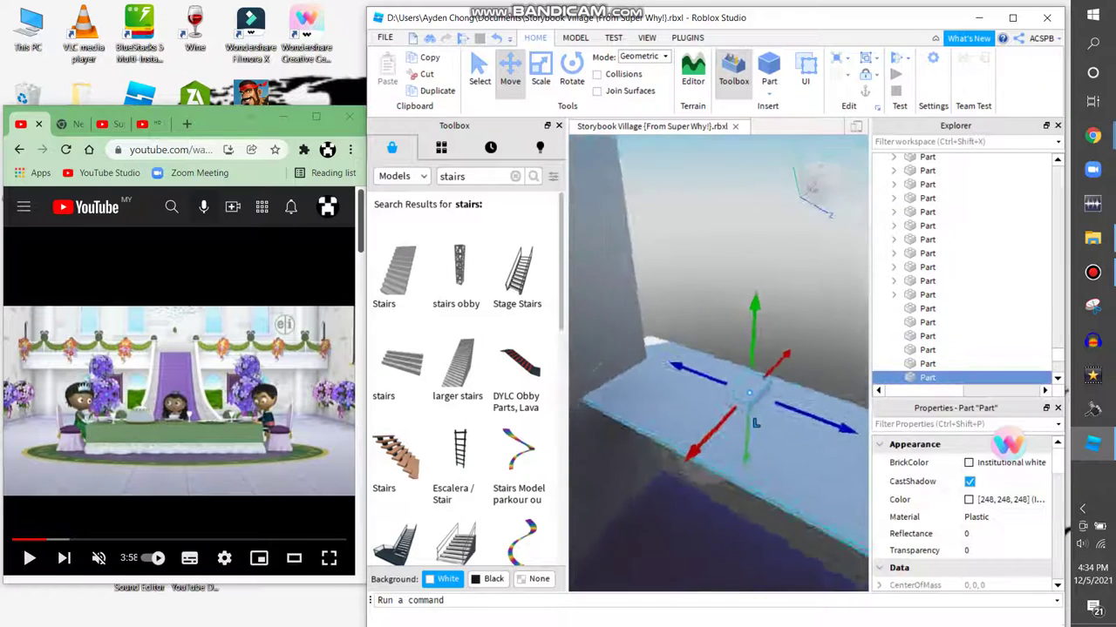
scroll(697, 427, up, 3)
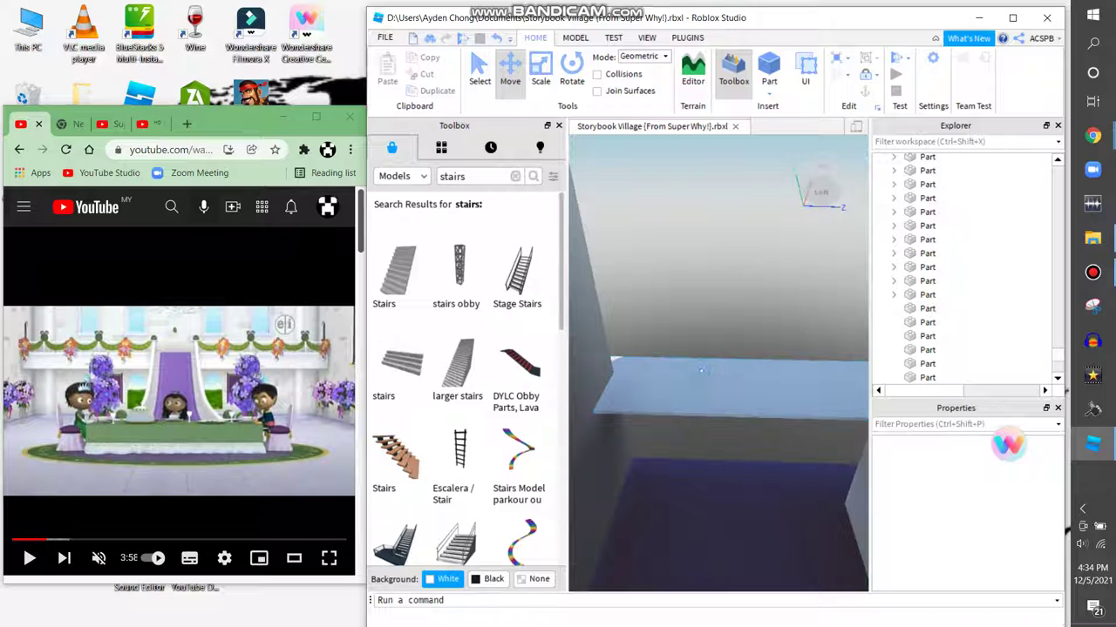
Search the model library for "window" and insert a tall window model with a thin dark frame at the platform
click(707, 389)
right_drag(707, 389, 658, 436)
click(688, 89)
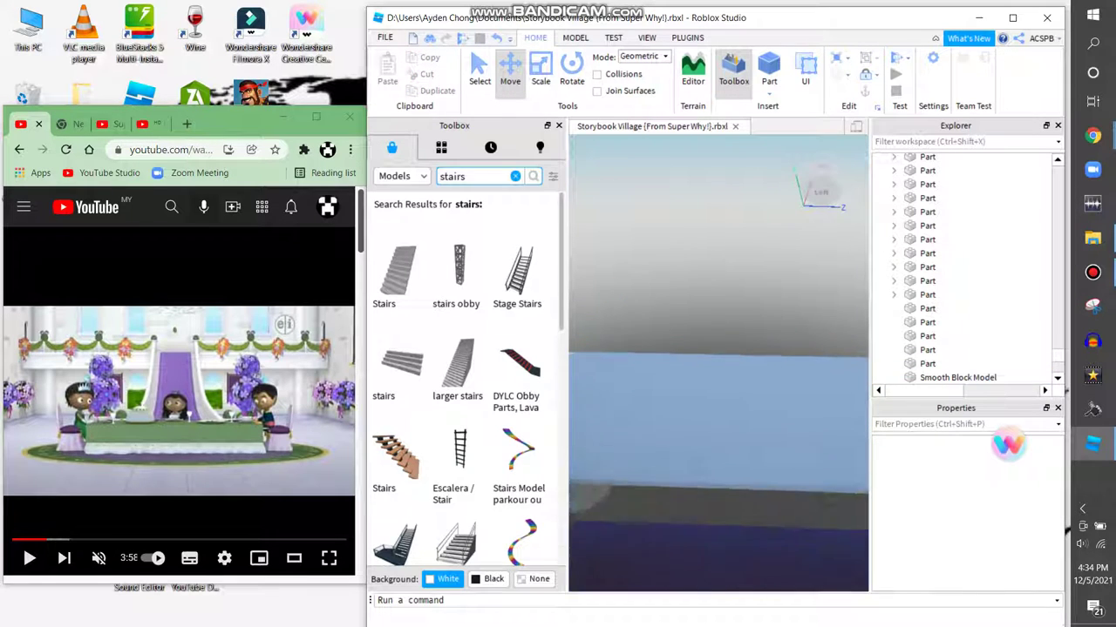
text(window)
key(Return)
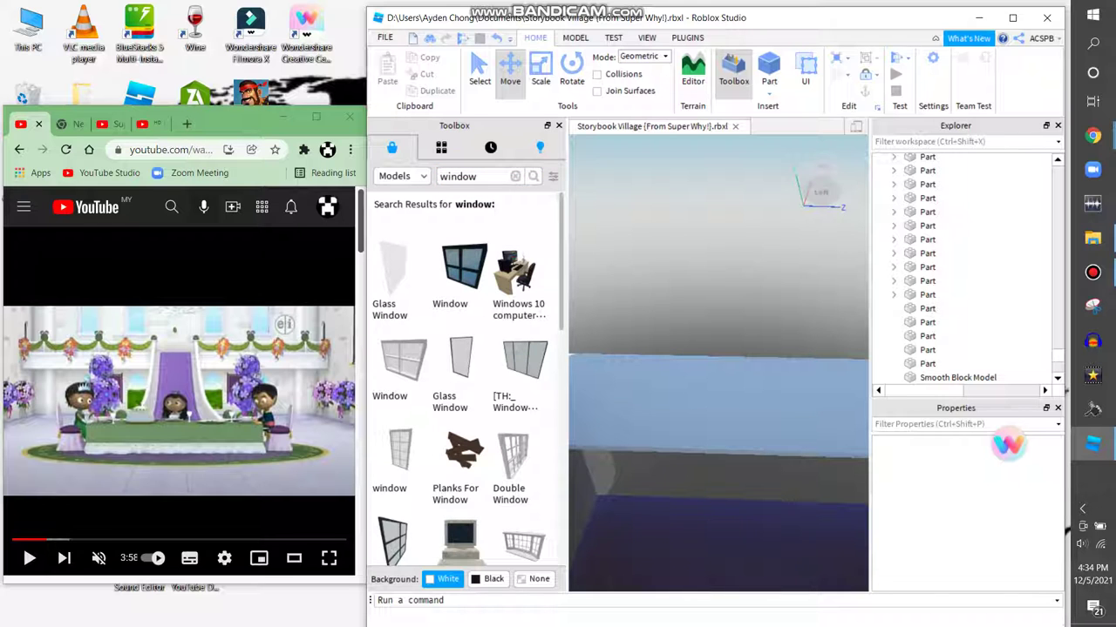
key(s)
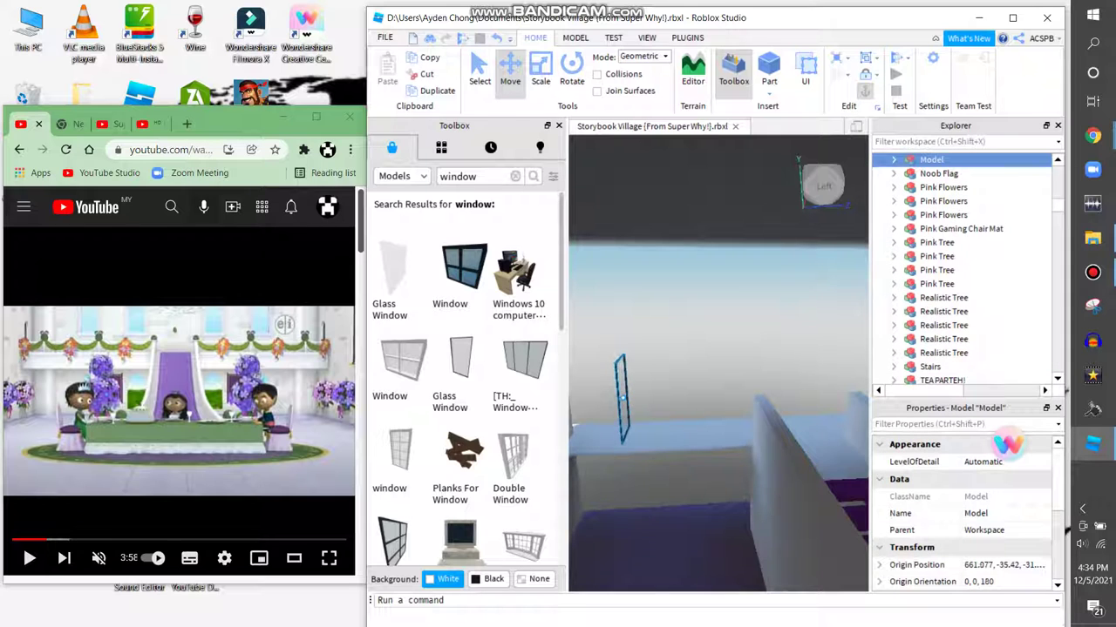
key(f)
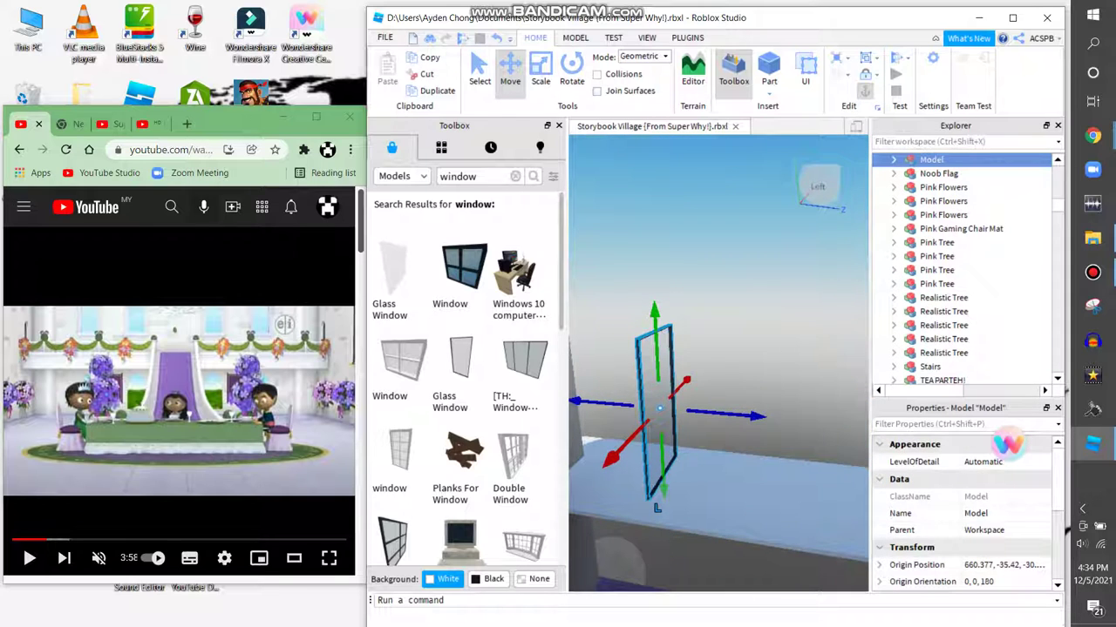
Rotate the window 90 degrees so it faces into the hall, and place it upright below the platform beside the stairs
key(ctrl+4)
drag(727, 411, 719, 399)
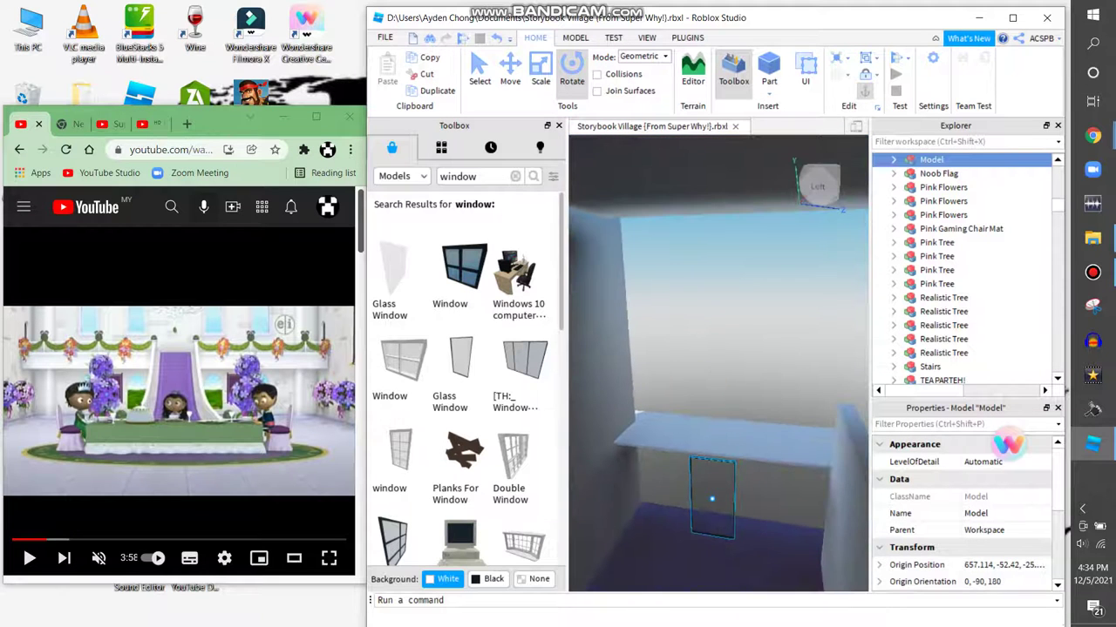
key(w)
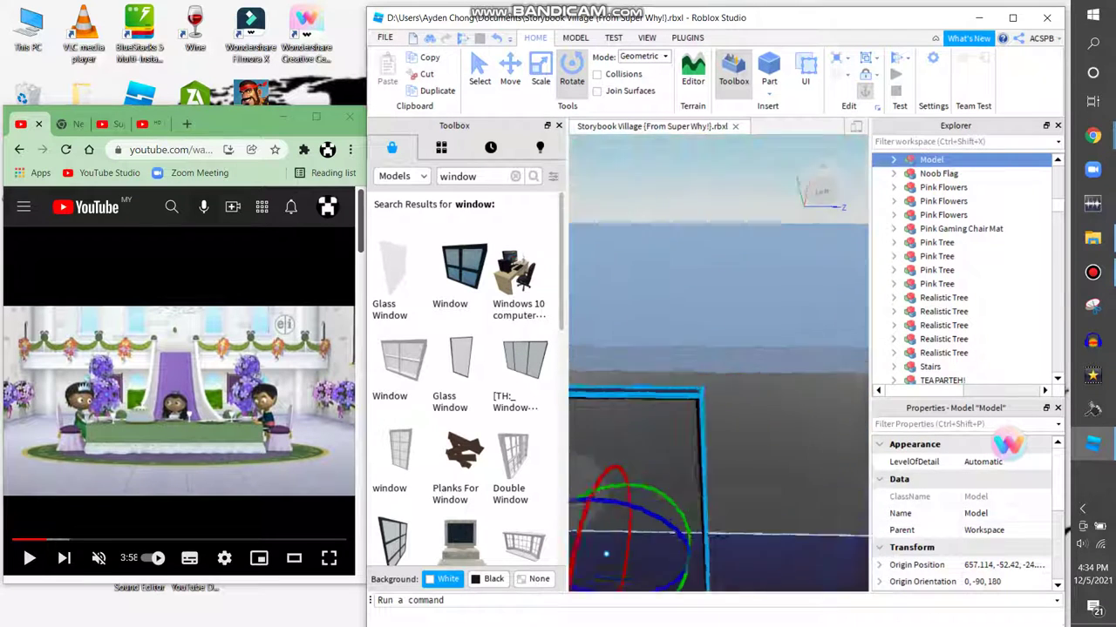
key(s)
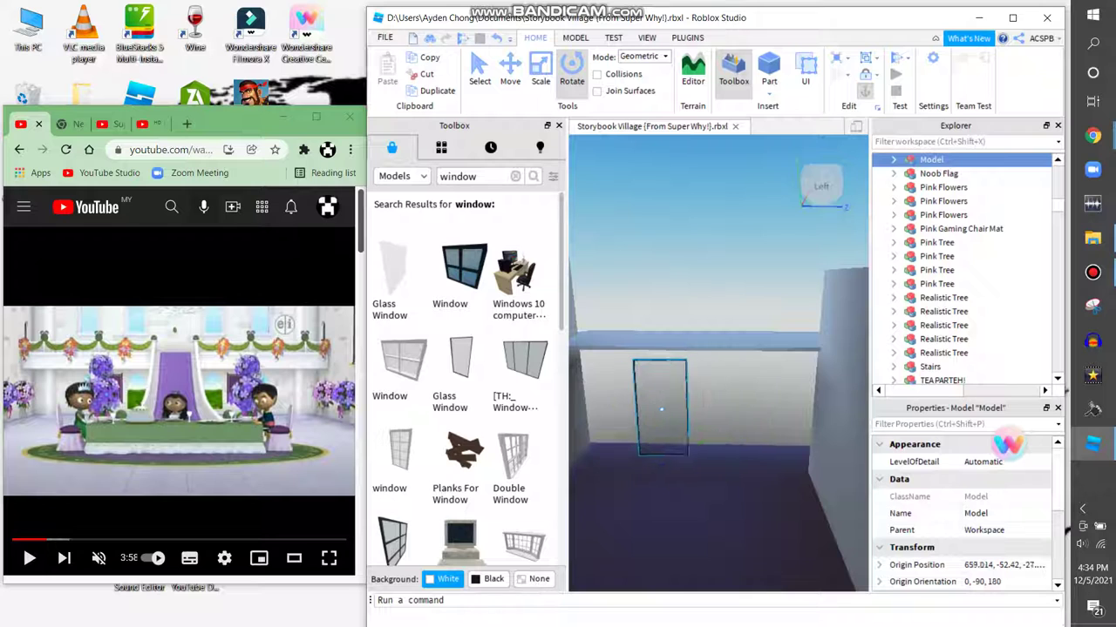
key(d)
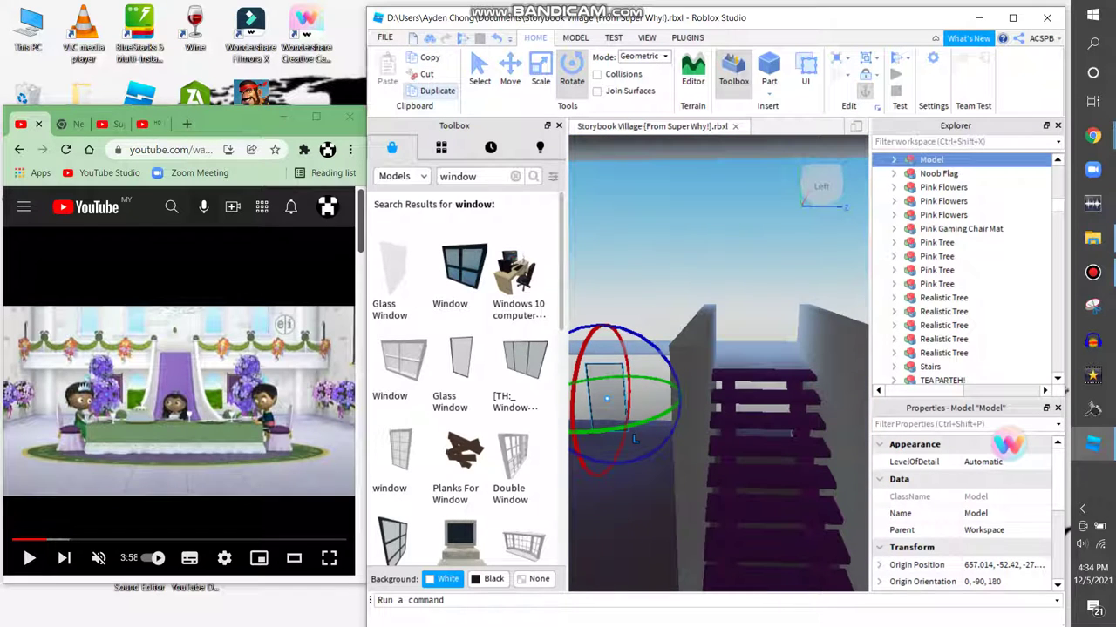
Duplicate the window and move the copy sideways so two windows stand on the same side of the stairs
key(ctrl+d)
key(ctrl+2)
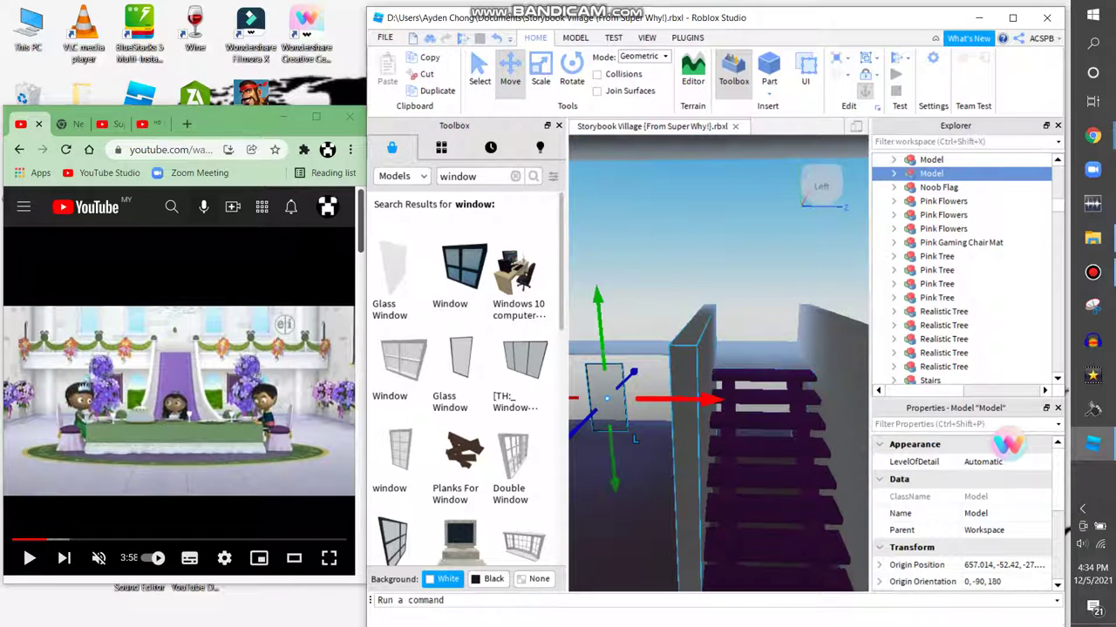
key(a)
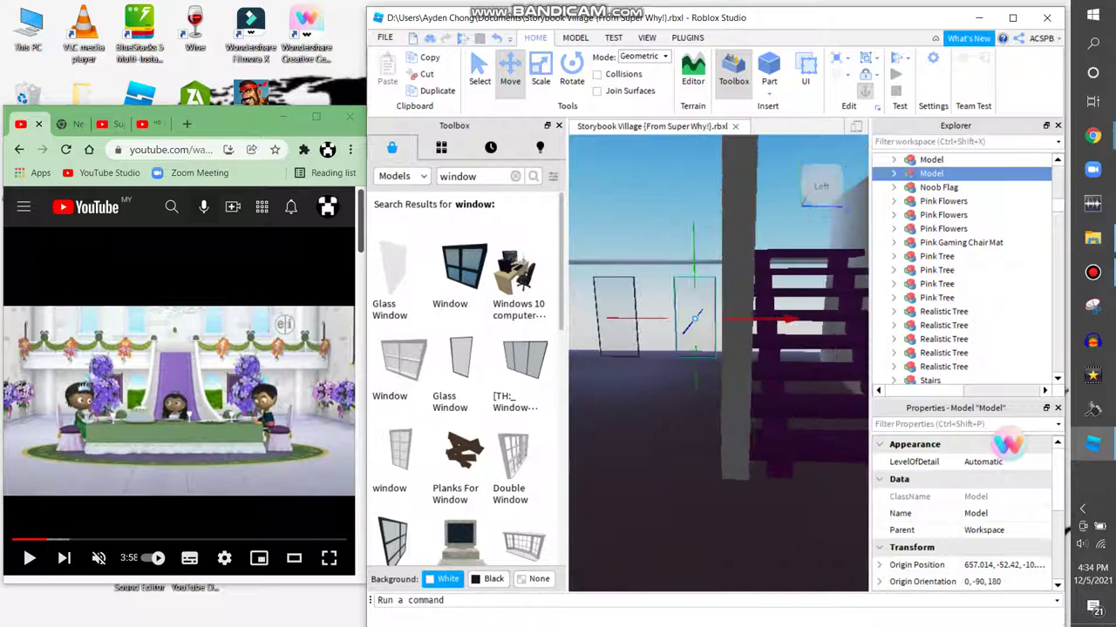
key(a)
key(d)
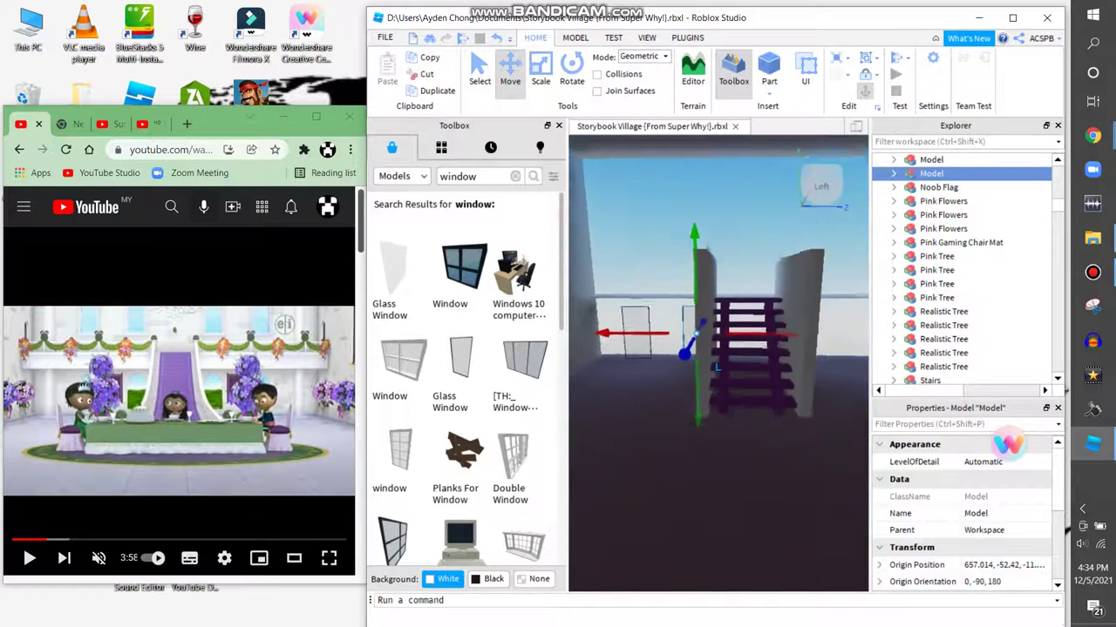
Duplicate both lower windows together and move the copies to the opposite side of the stairs
ctrl+click(931, 160)
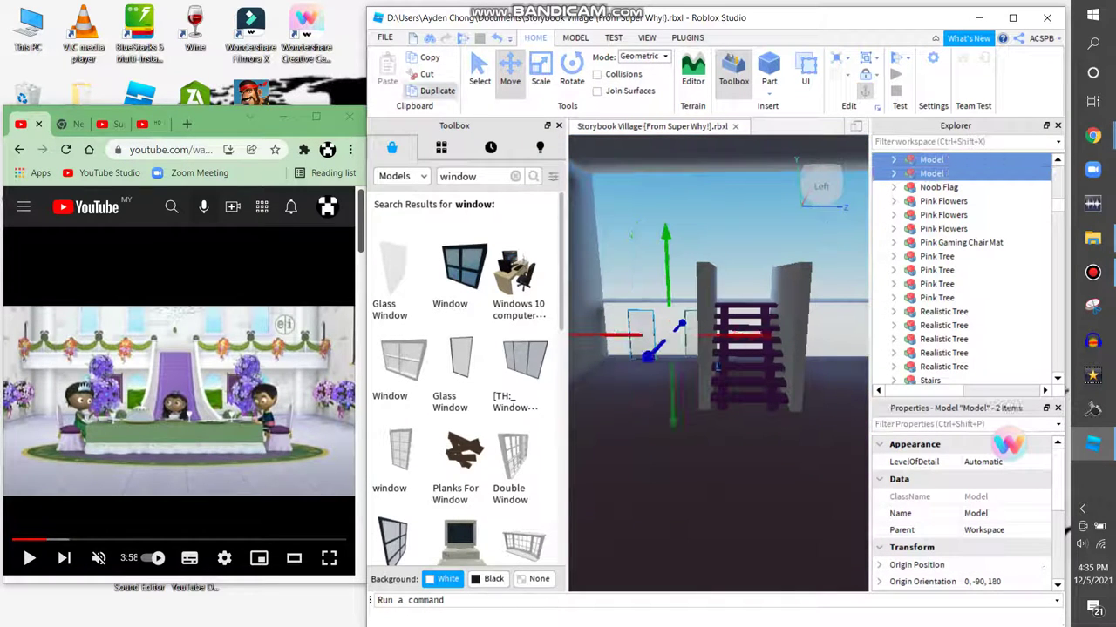
key(ctrl+d)
key(d)
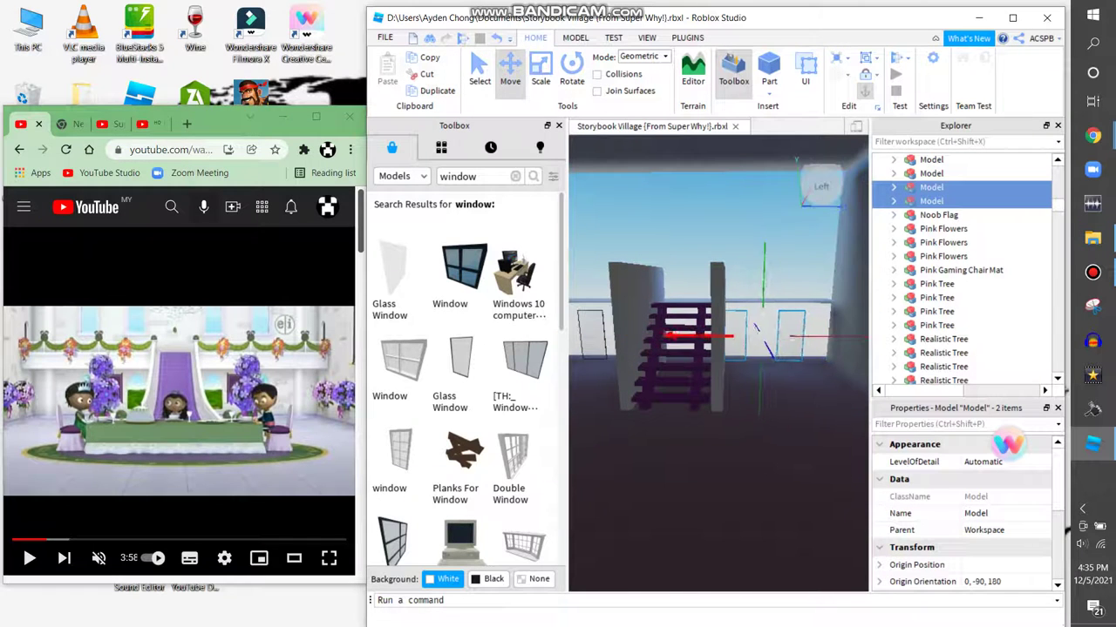
Duplicate all four lower windows and raise the copies above the platform to form an upper row
shift+click(930, 159)
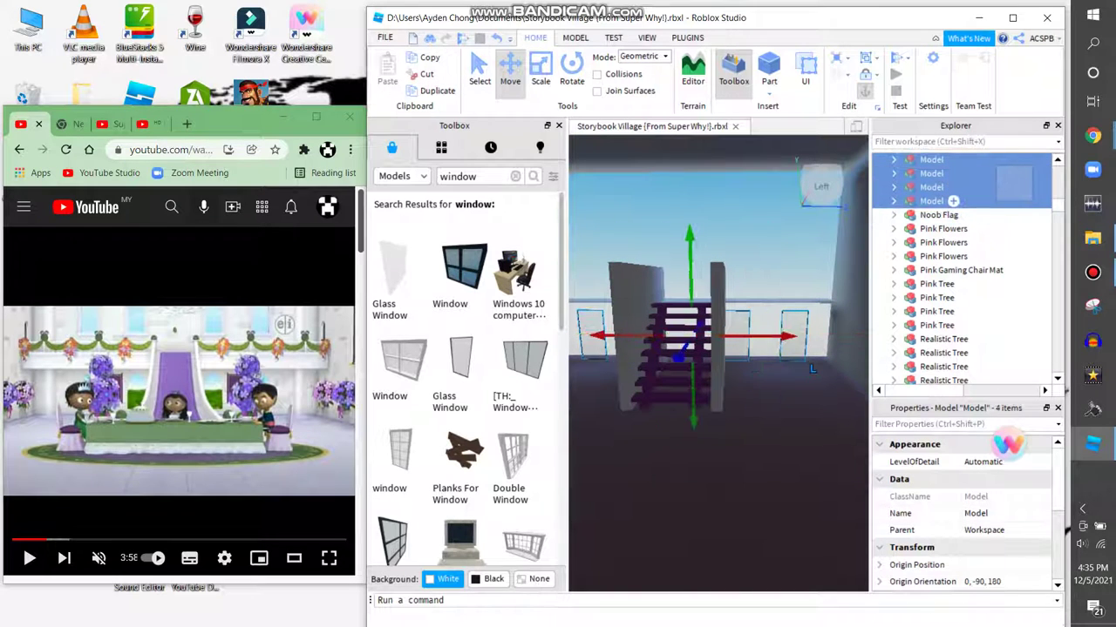
key(ctrl+d)
drag(689, 253, 706, 160)
right_drag(718, 288, 685, 290)
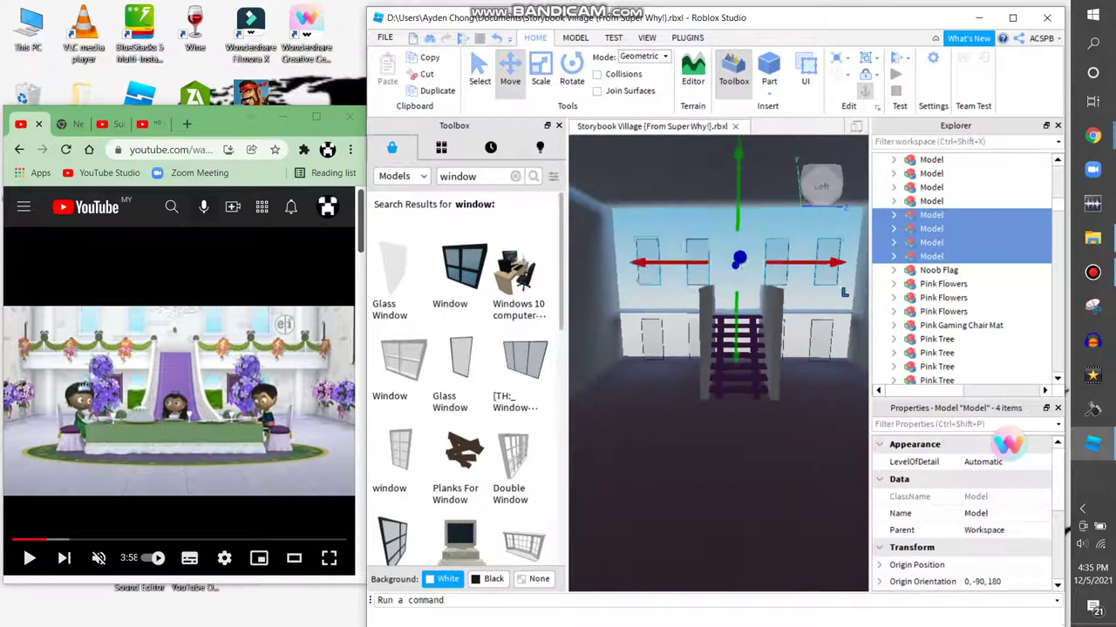
click(723, 174)
right_drag(724, 174, 706, 179)
key(w)
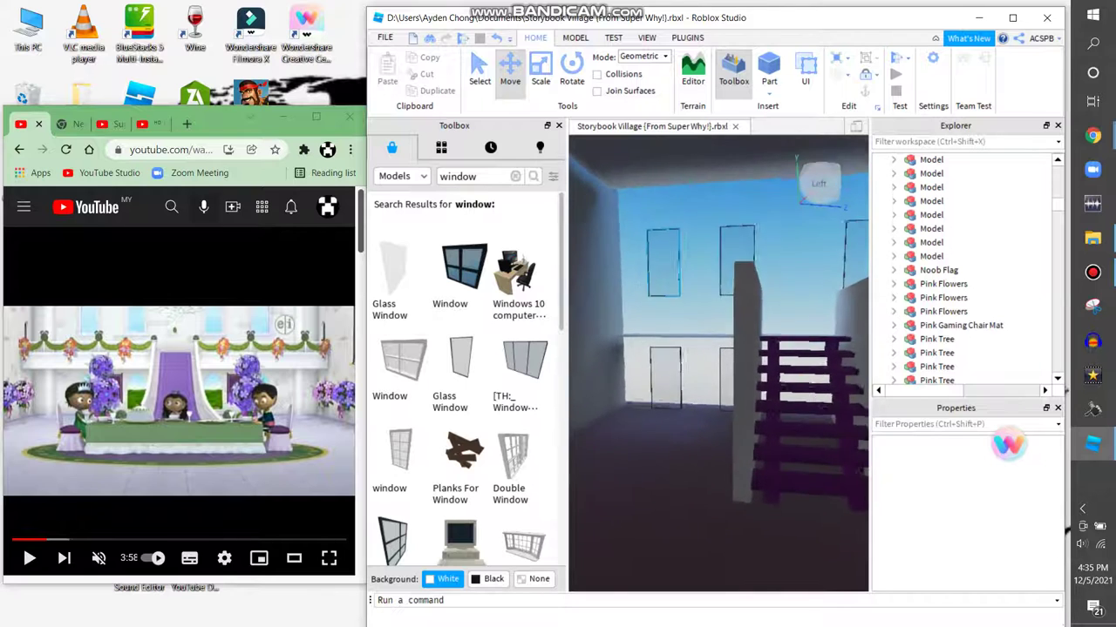
key(s)
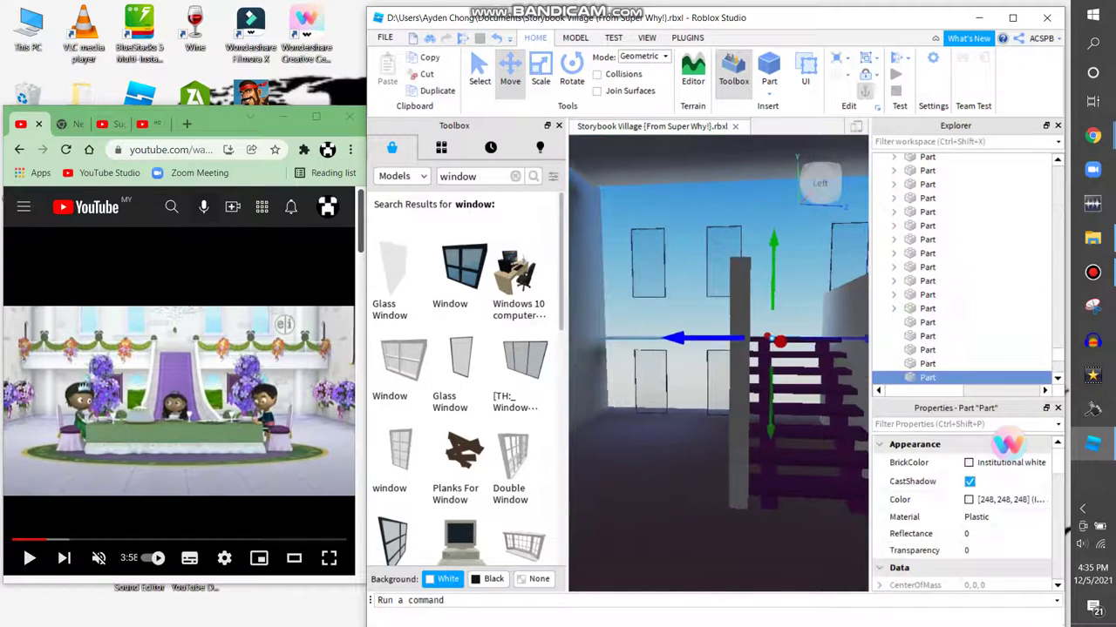
key(f)
key(s)
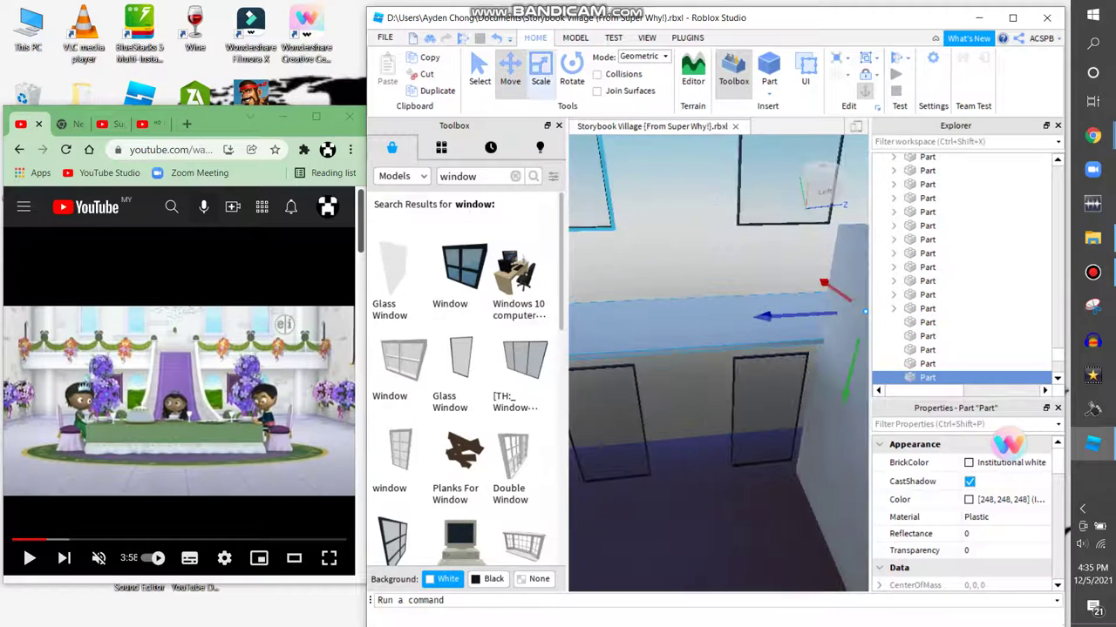
key(ctrl+3)
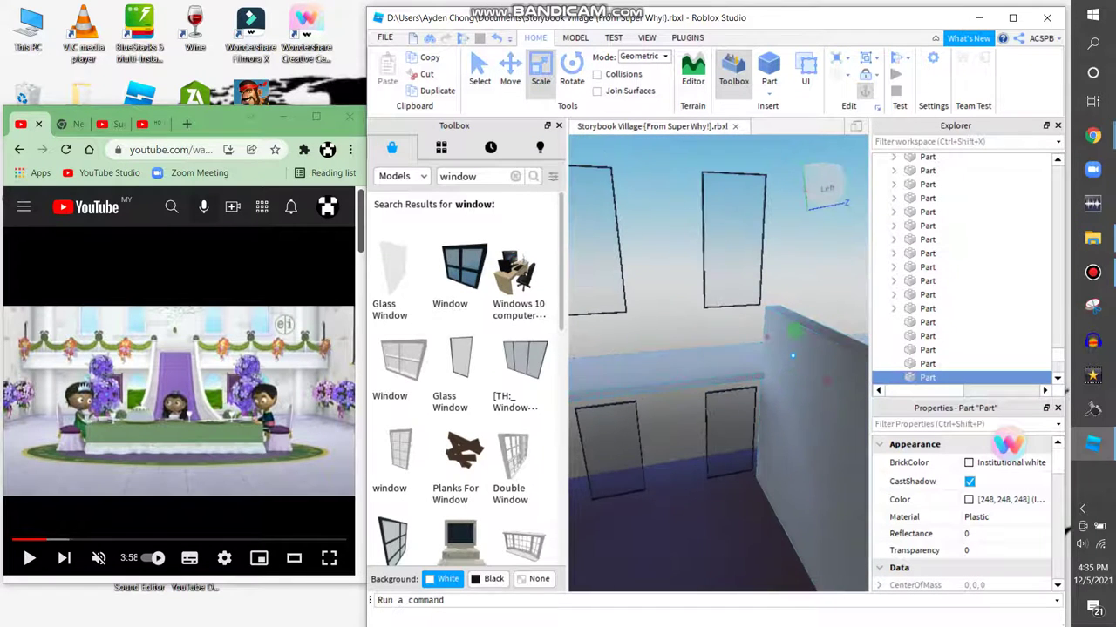
key(d)
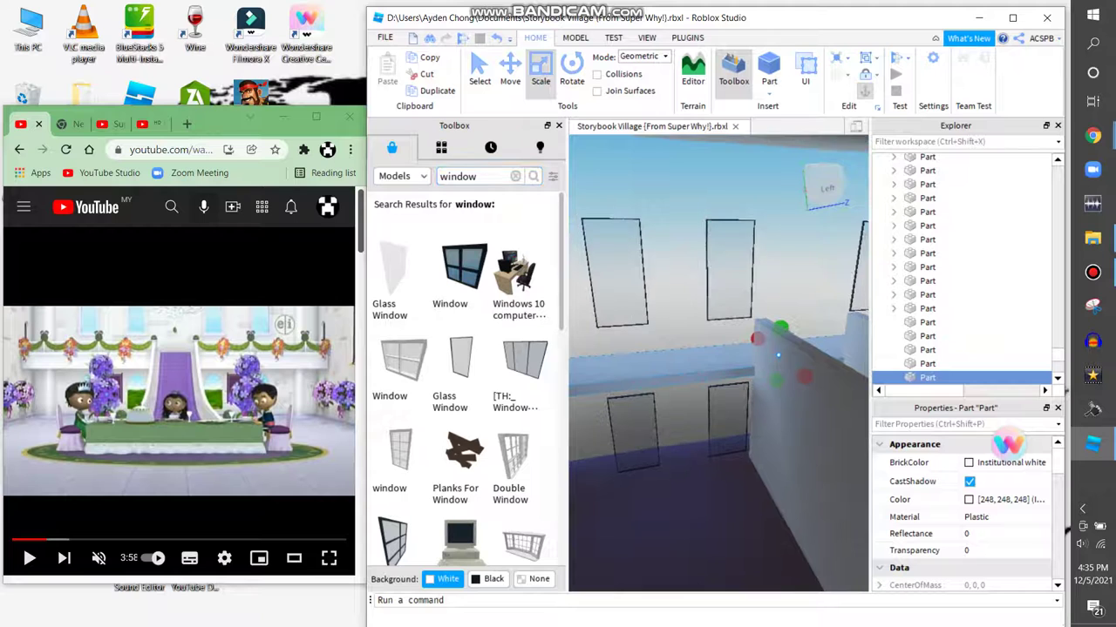
key(d)
right_drag(716, 369, 717, 369)
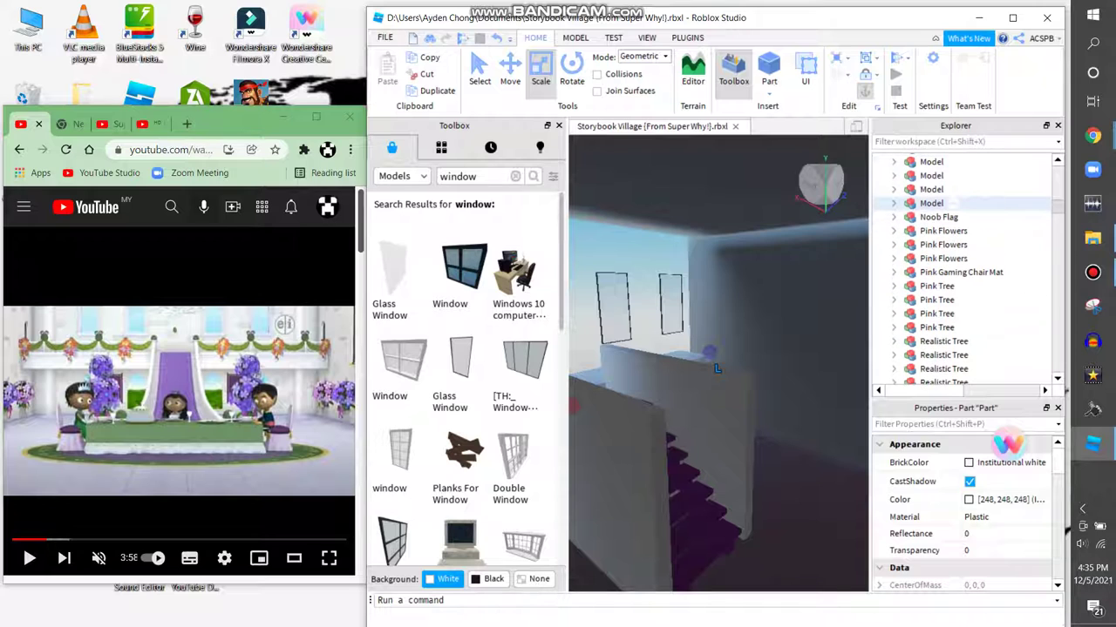
Select all eight windows in both rows and move them outward to behind the platform
drag(716, 369, 639, 347)
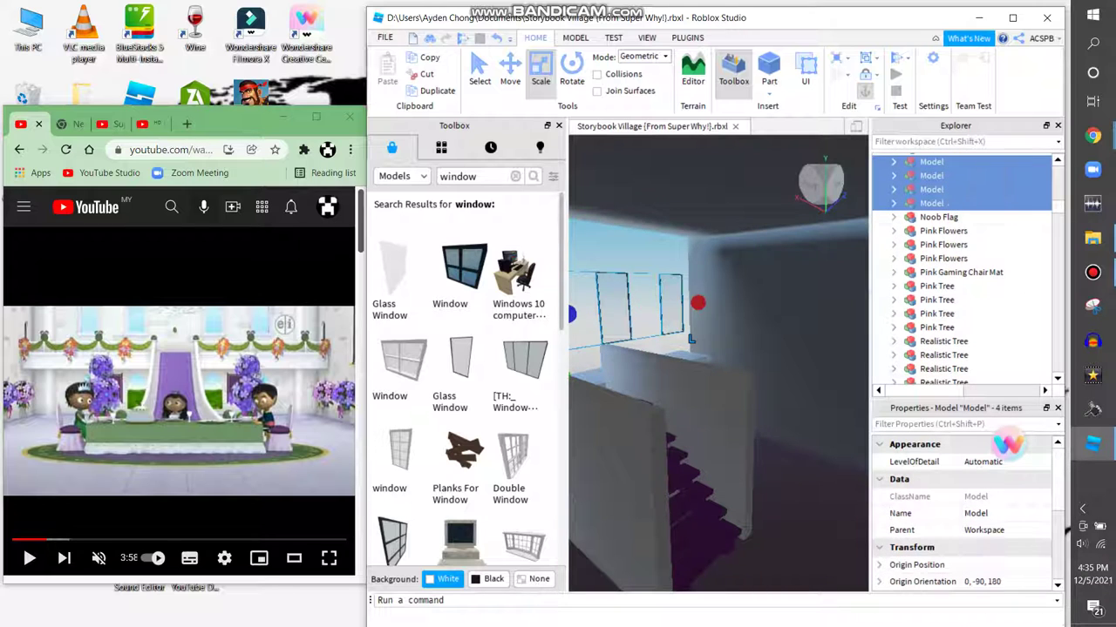
key(f)
scroll(963, 270, up, 2)
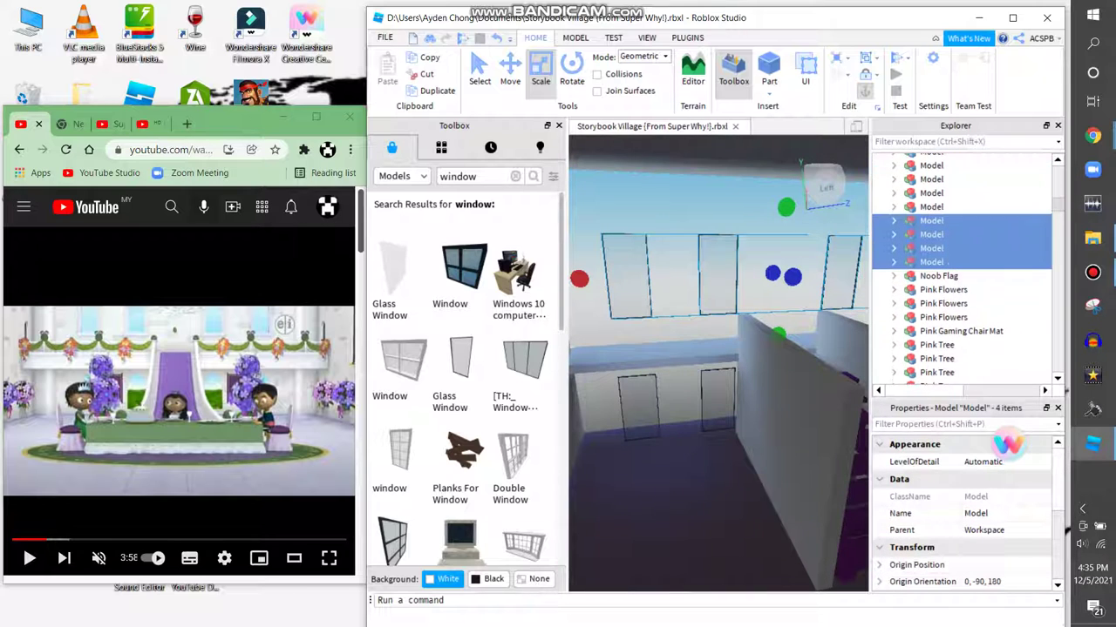
click(931, 165)
shift+click(950, 262)
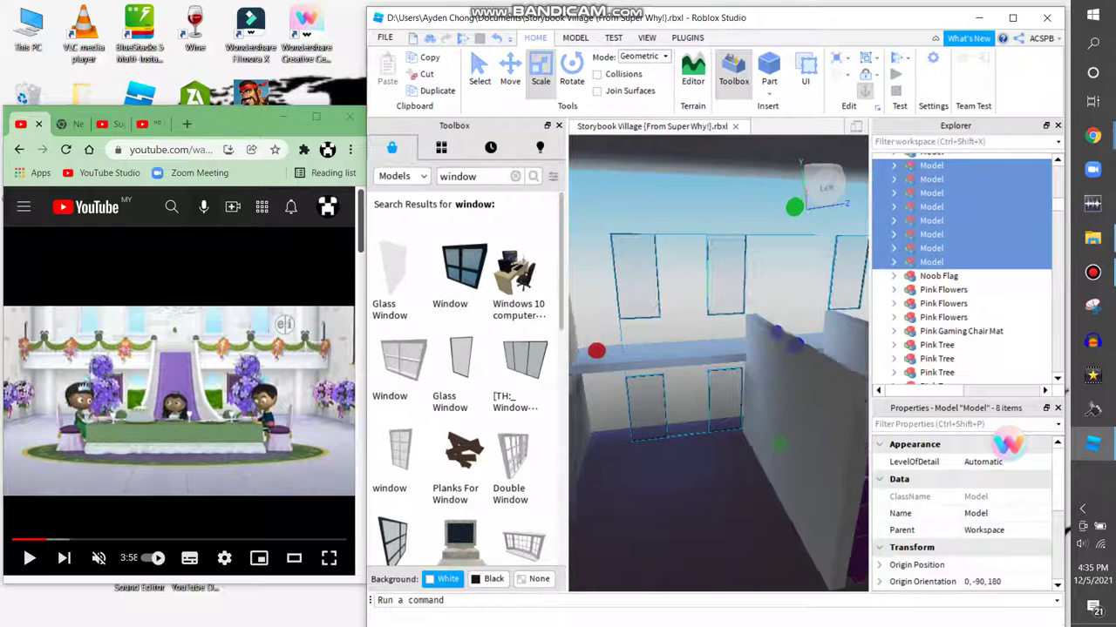
key(f)
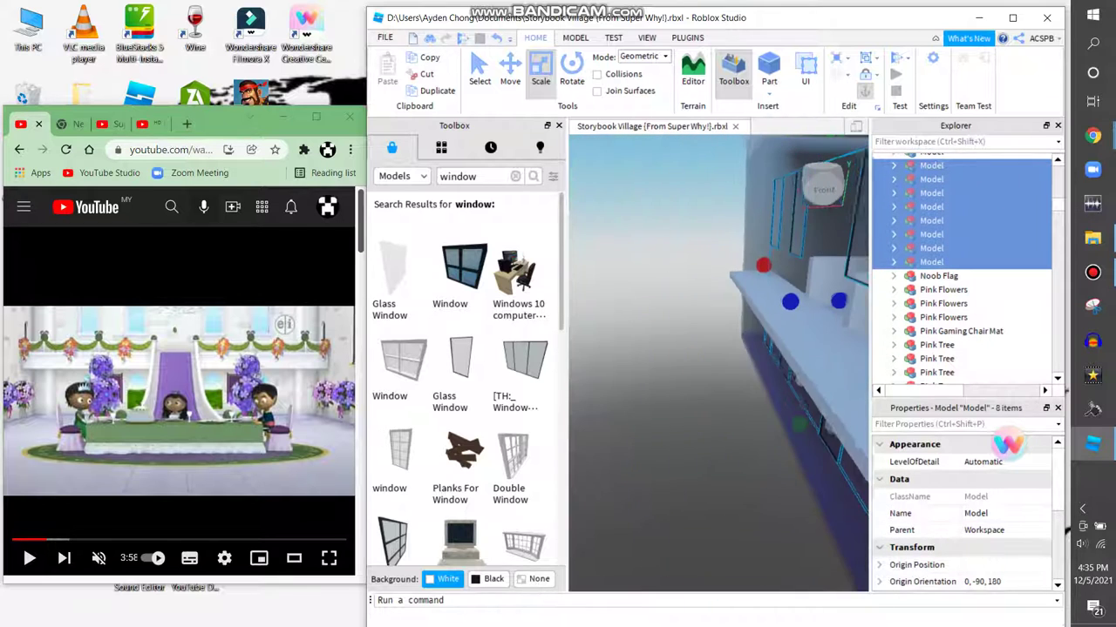
key(ctrl+2)
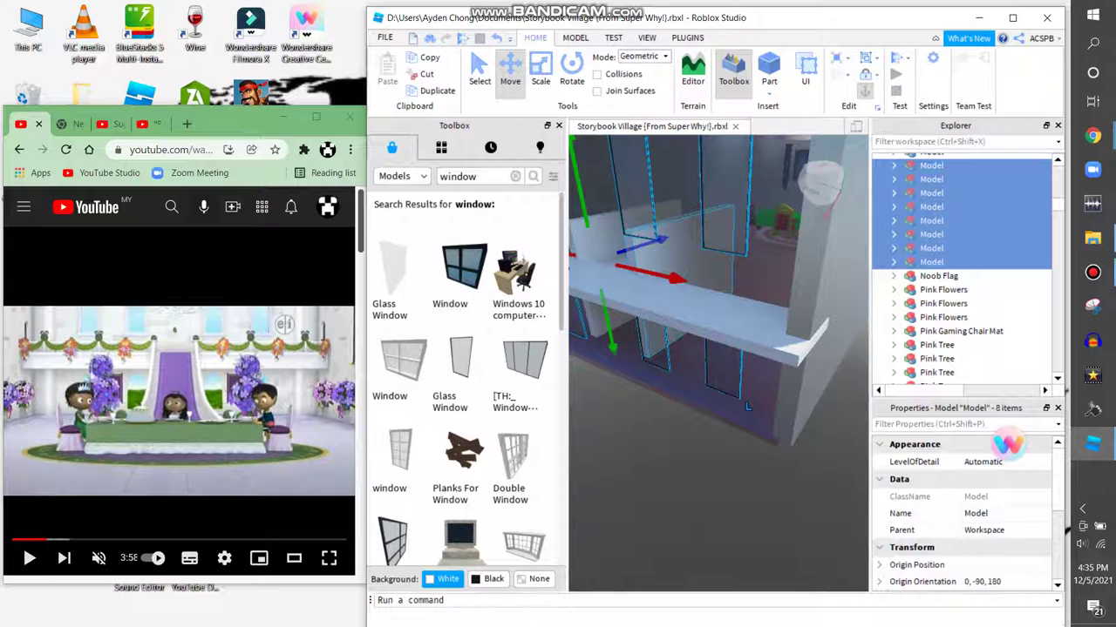
scroll(707, 289, down, 3)
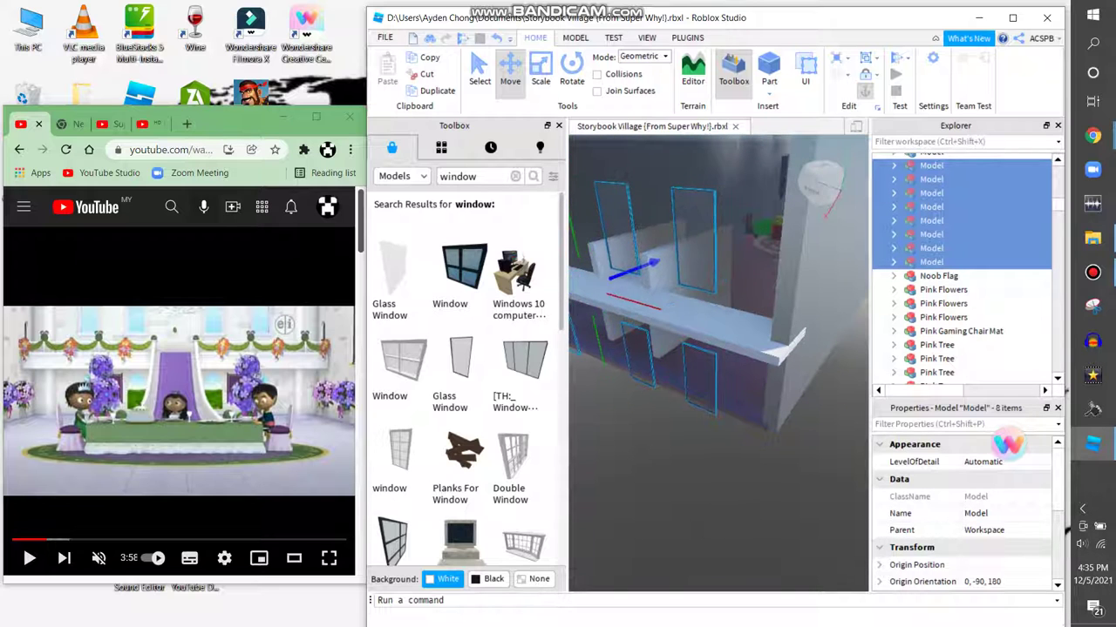
key(w)
Extend the platform's depth outward until its outer edge passes the line of windows
mouse_move(837, 432)
right_down()
mouse_move(722, 429)
mouse_move(849, 442)
right_up()
click(849, 440)
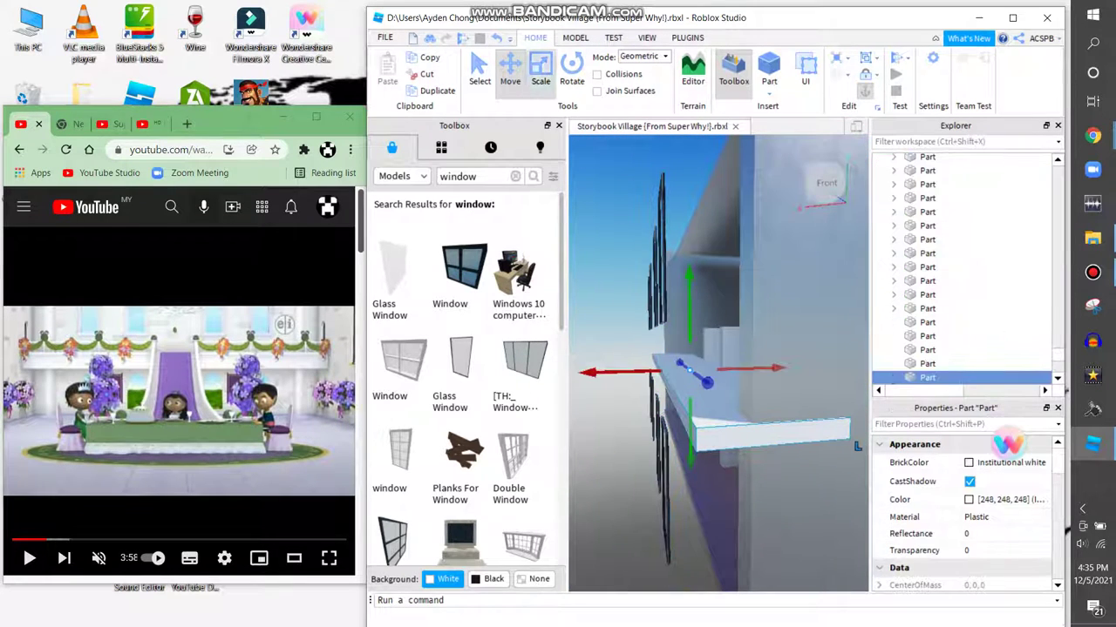
key(ctrl+3)
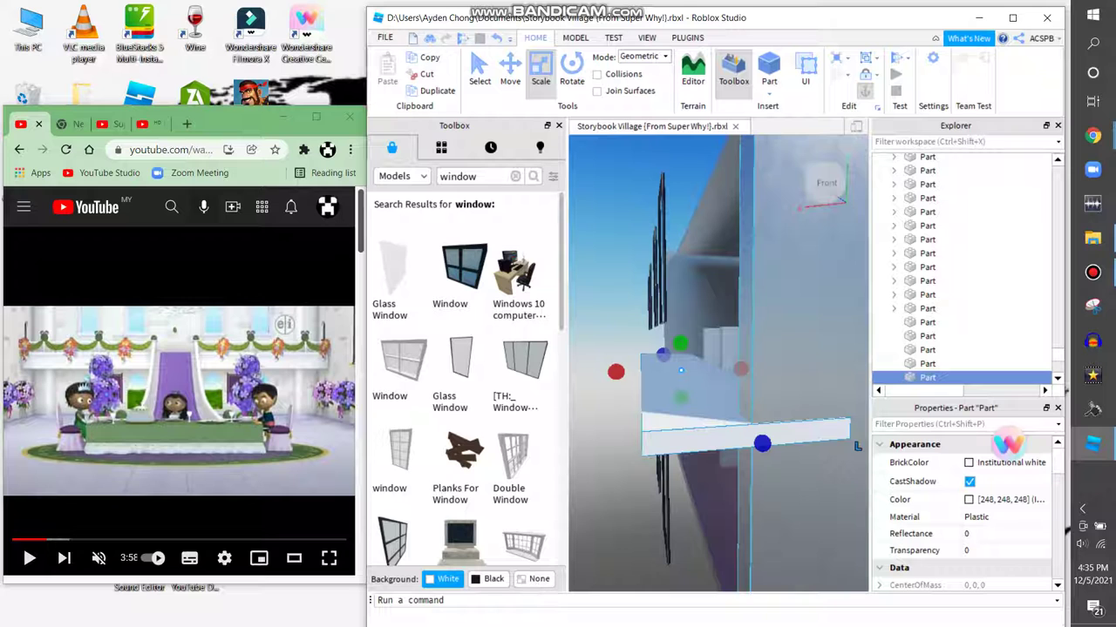
Extend the hall's floor and one side wall outward past the line of windows
click(857, 446)
key(f)
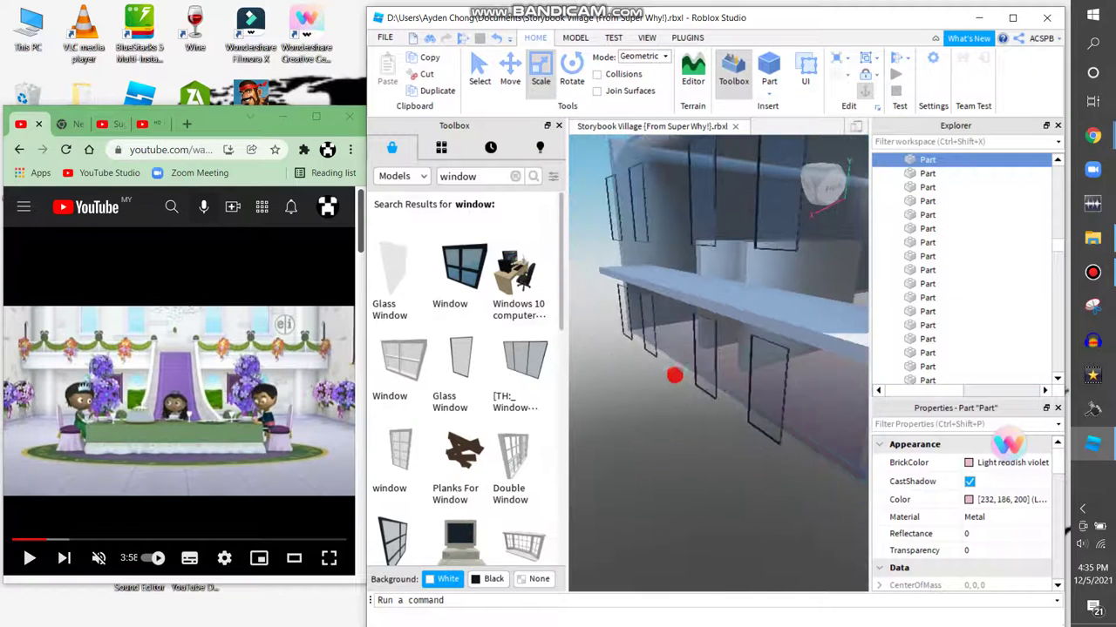
right_drag(714, 348, 645, 349)
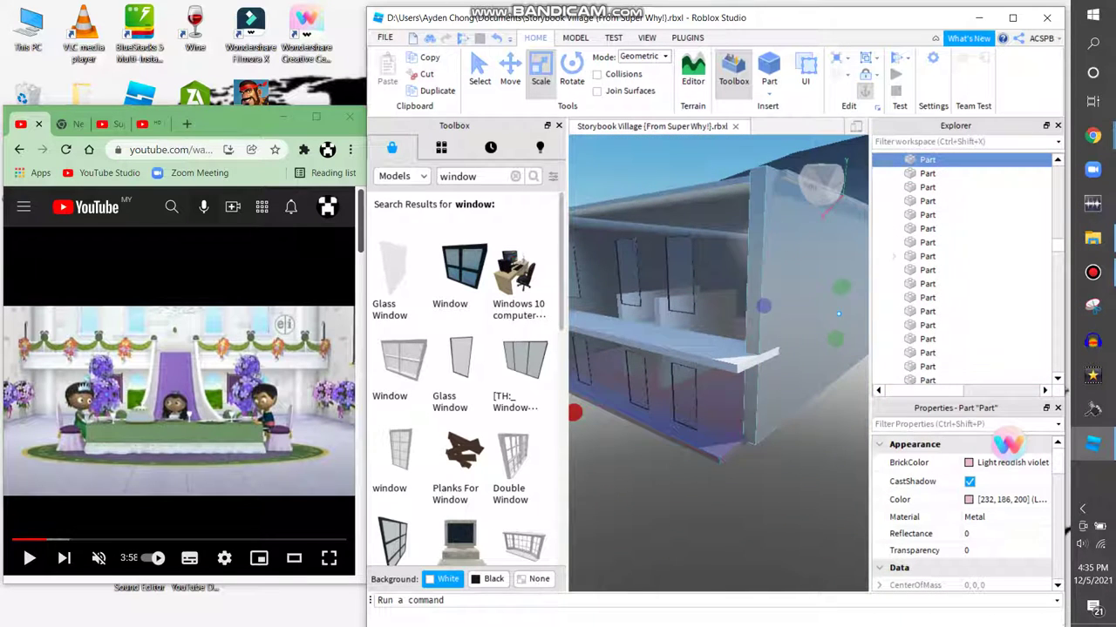
click(732, 288)
right_drag(704, 336, 767, 383)
Extend the opposite side wall and the ceiling outward to enclose the window area
click(770, 385)
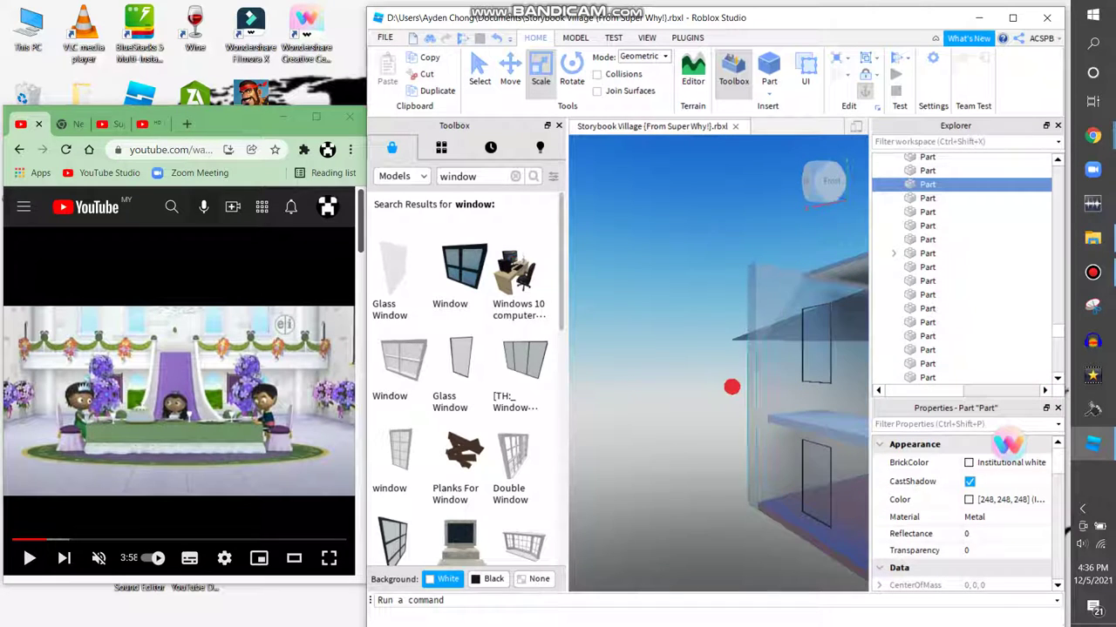
right_drag(735, 386, 612, 413)
click(767, 287)
right_drag(767, 288, 672, 279)
scroll(697, 313, up, 5)
scroll(719, 363, down, 6)
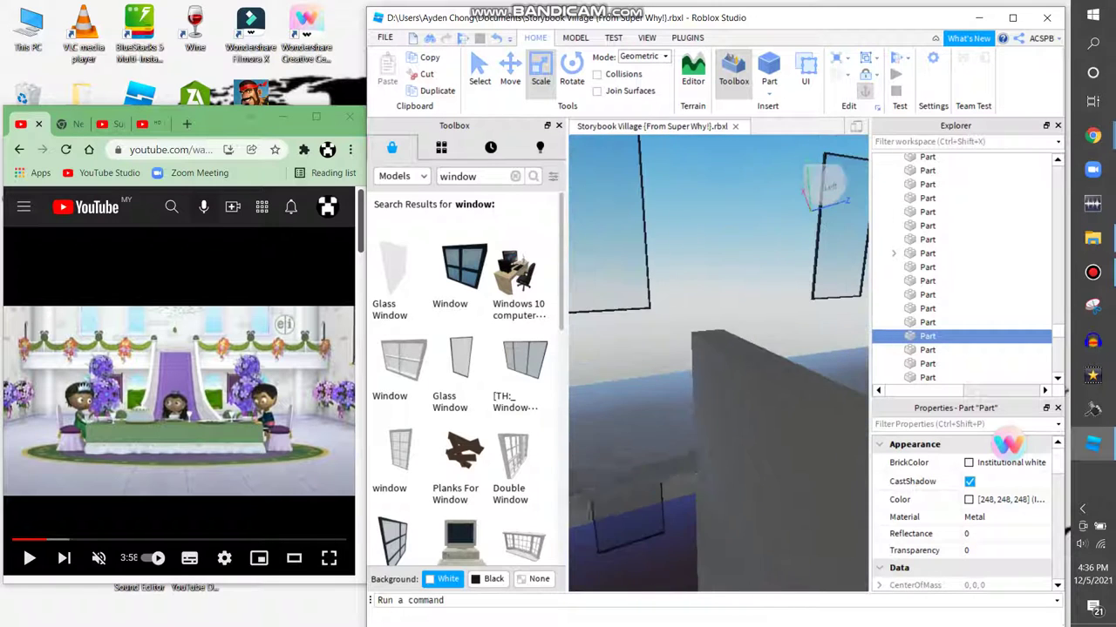
Fit a copied white panel along the platform's front between the side wall and stair wall, and duplicate it to the other side
click(741, 392)
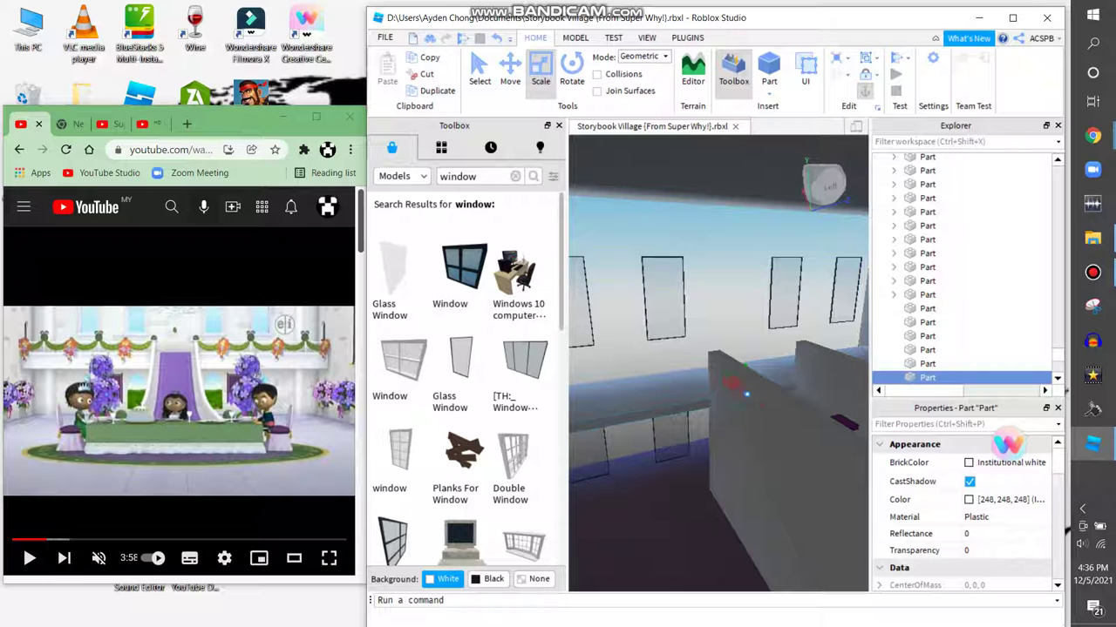
key(d)
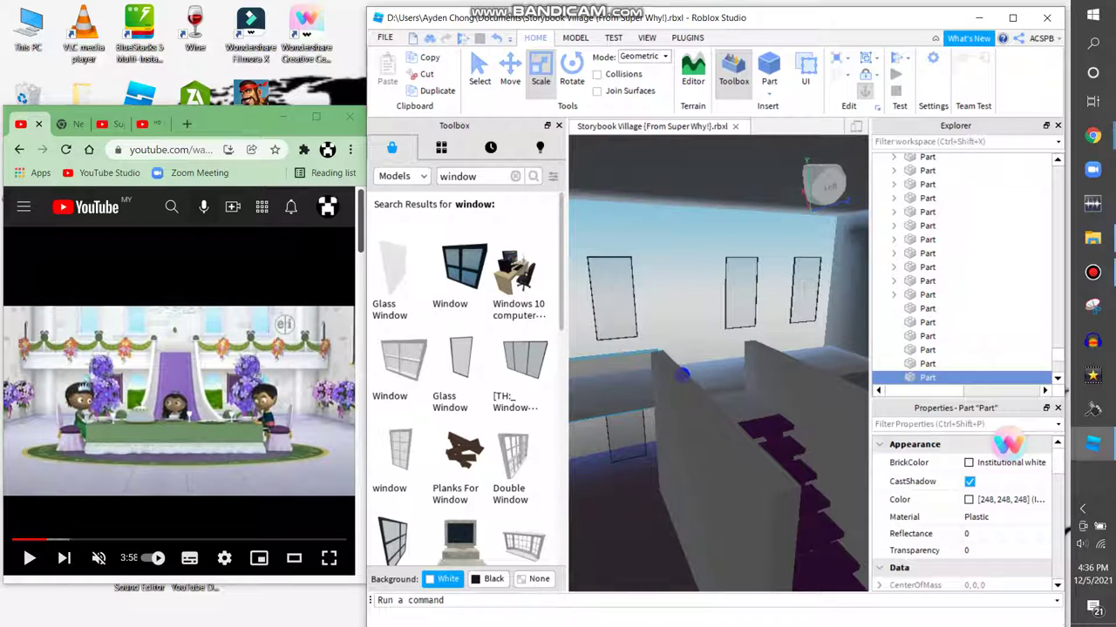
right_drag(673, 413, 850, 395)
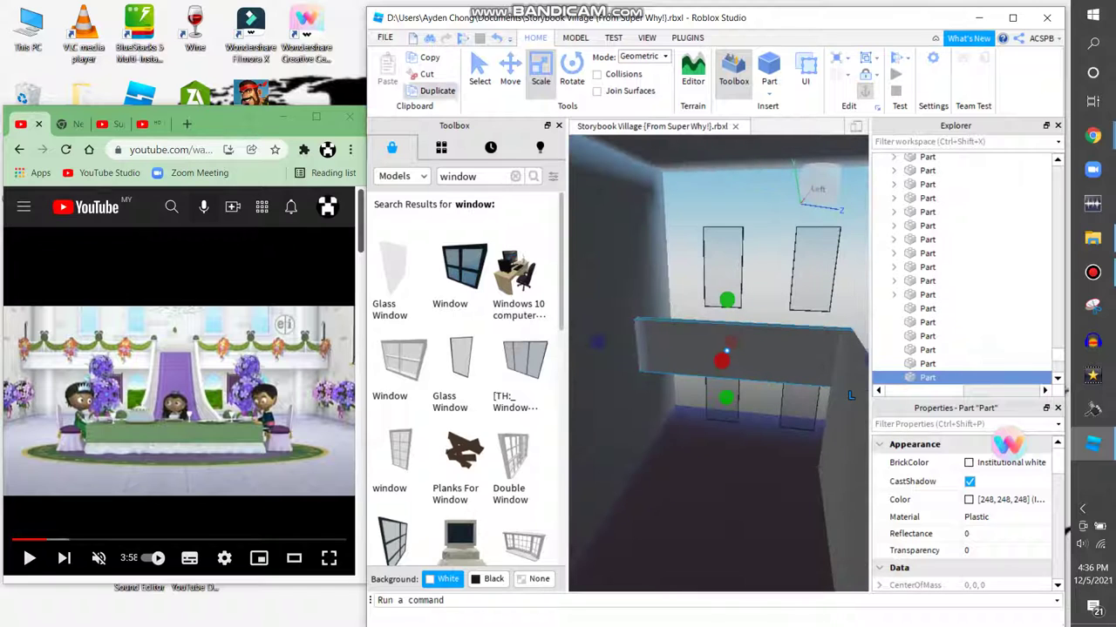
key(a)
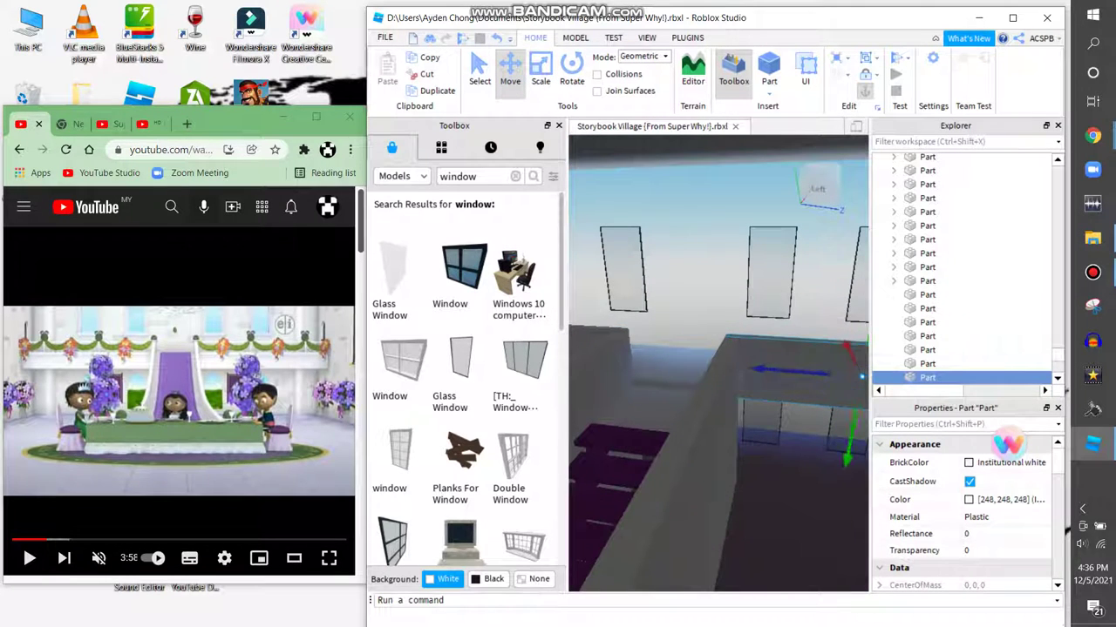
key(w)
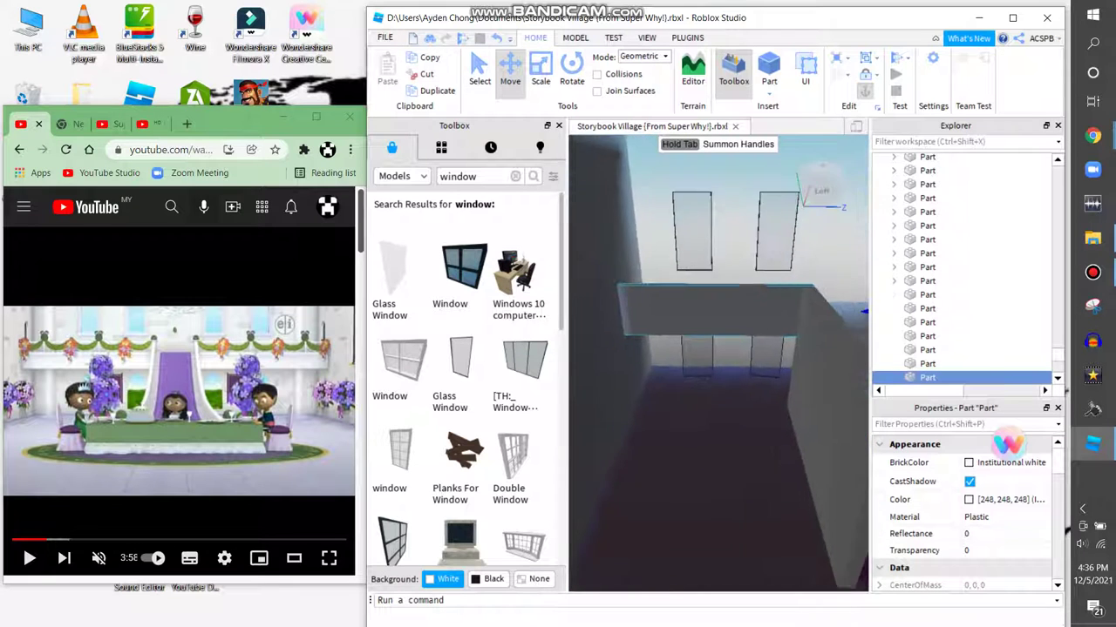
Build a narrow white pillar from floor to platform beside the lower windows and place a duplicate on the opposite side
key(w)
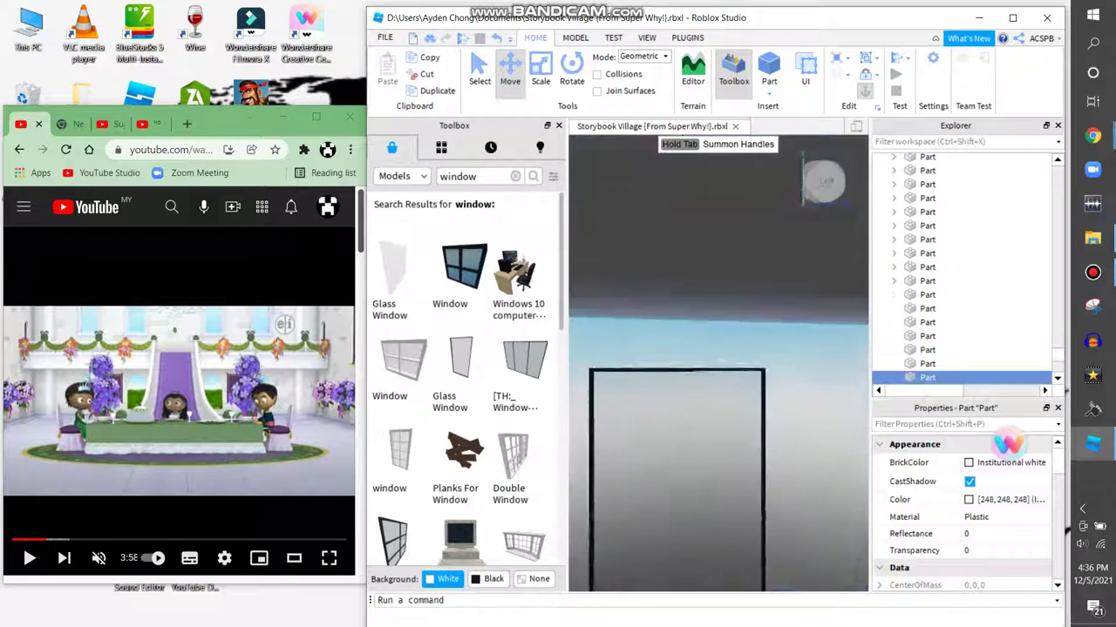
key(s)
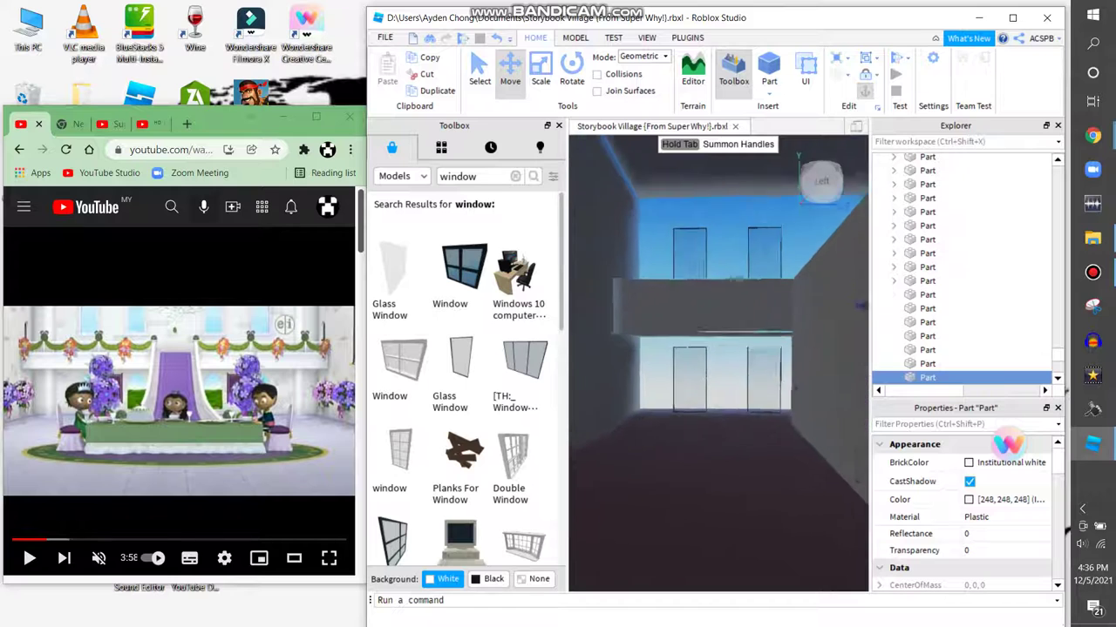
key(w)
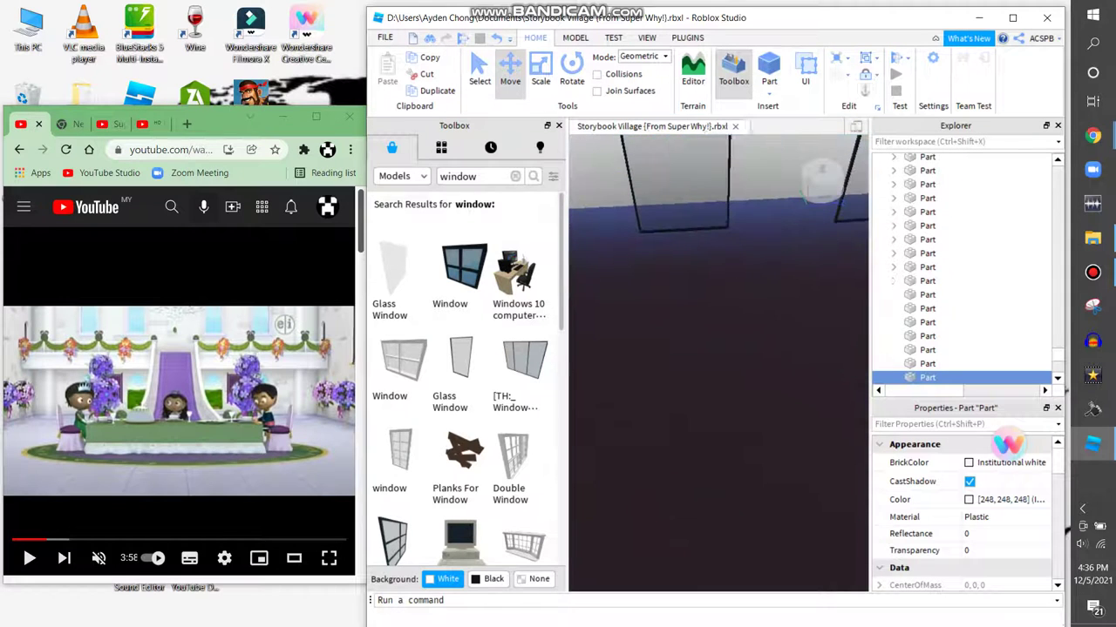
key(s)
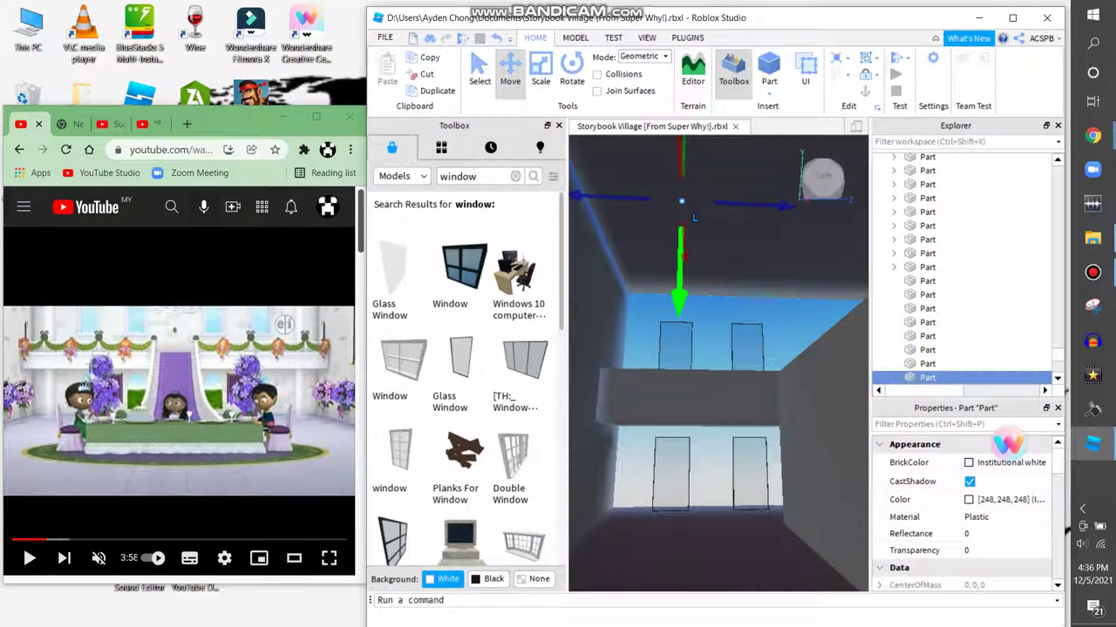
key(w)
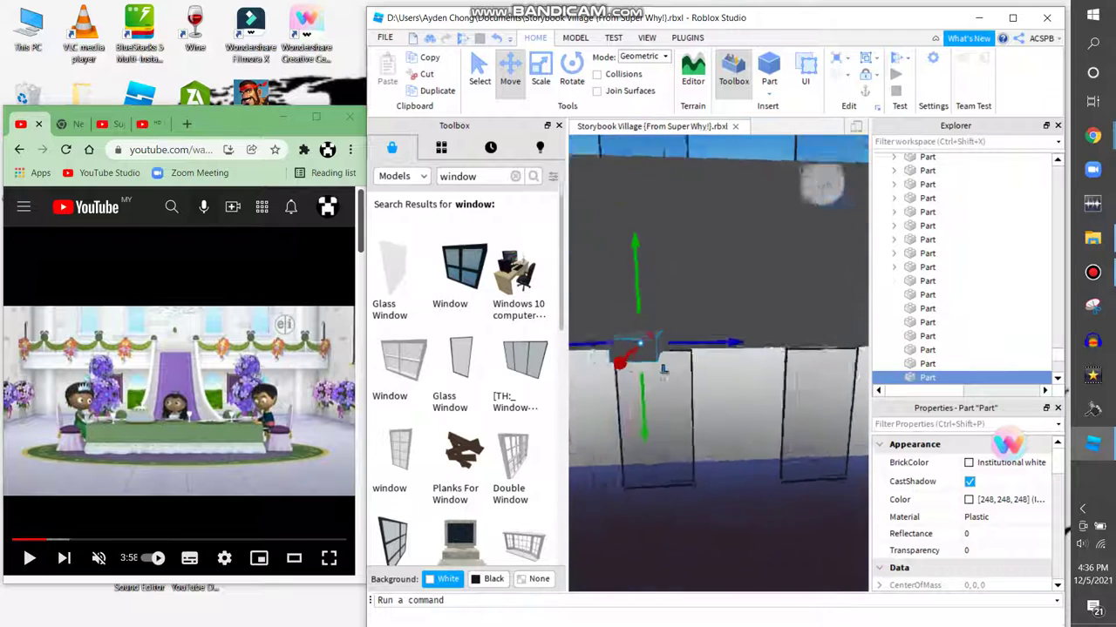
key(a)
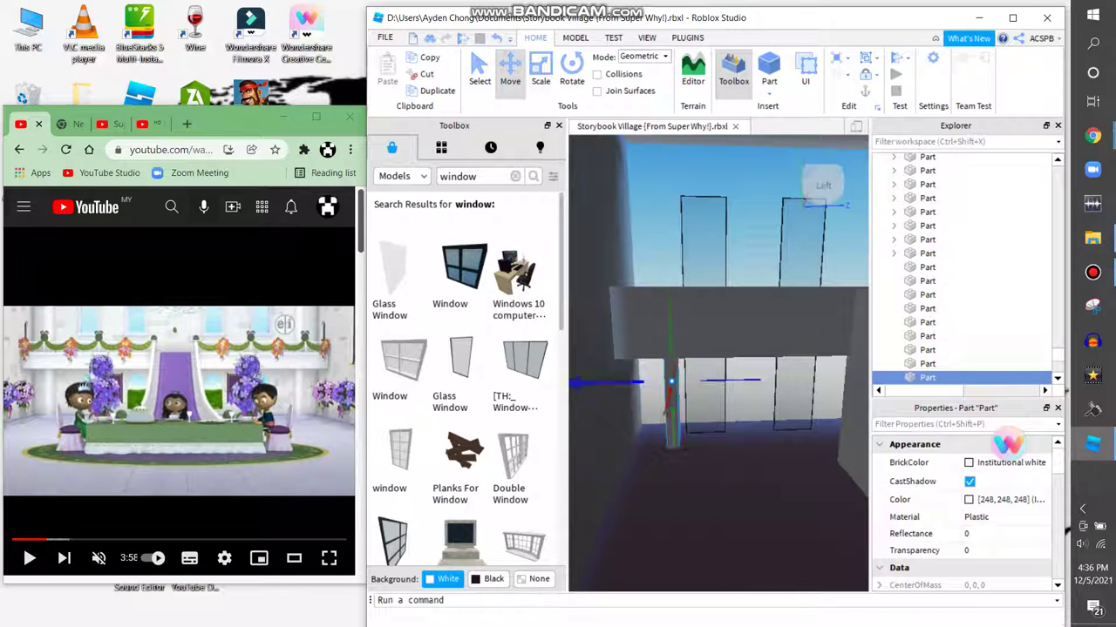
key(d)
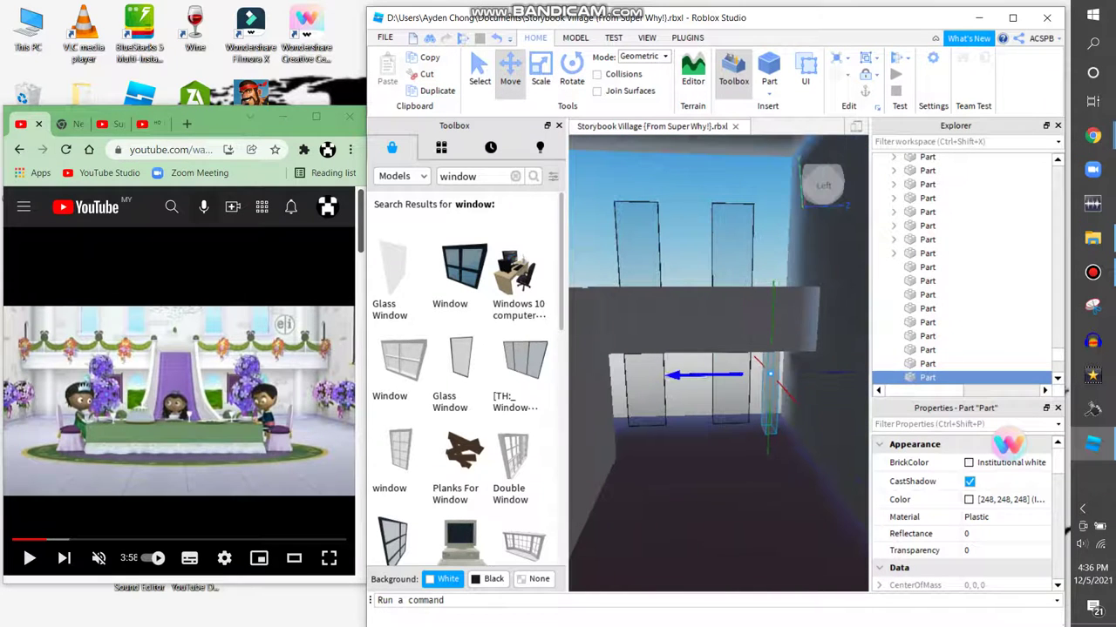
Widen a copied white block at the hall's outer floor corner and raise it to ceiling height as a column
right_drag(789, 448, 788, 449)
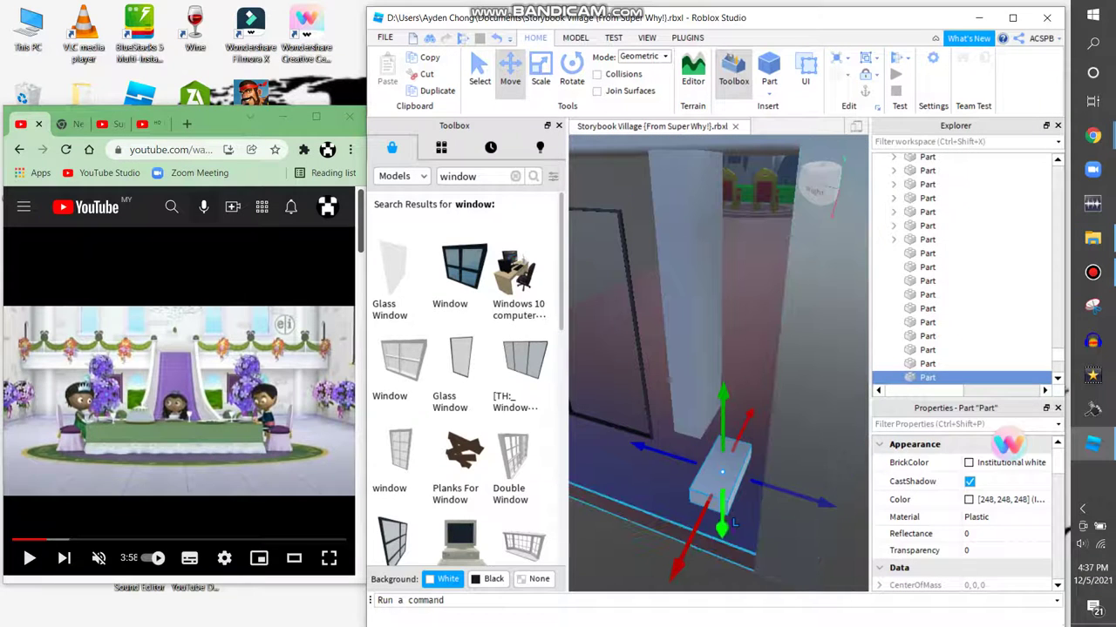
right_drag(734, 541, 734, 541)
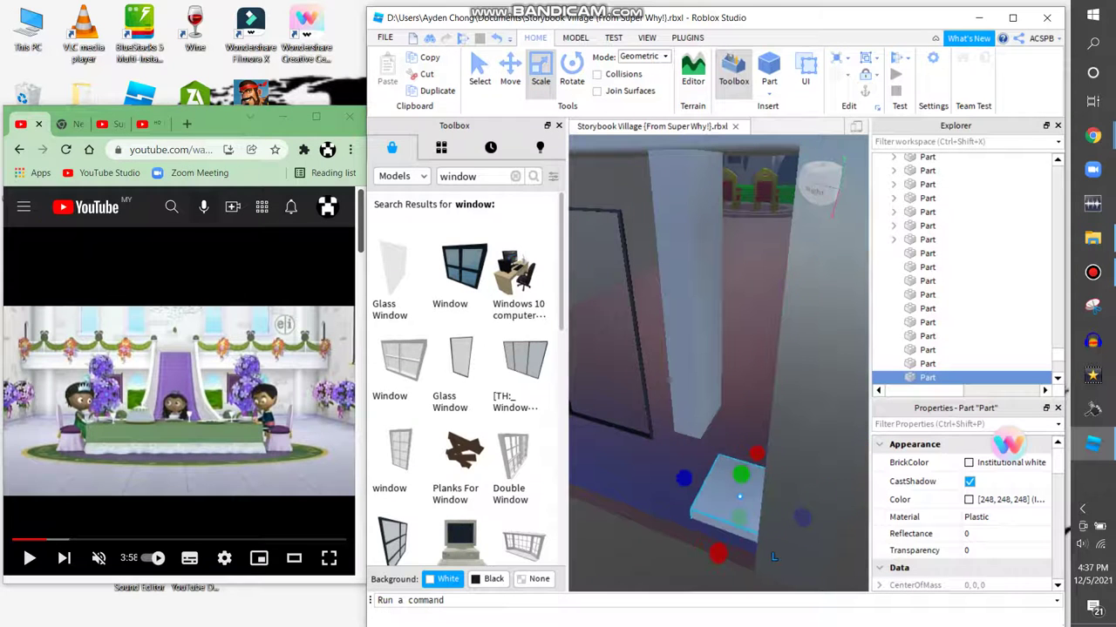
drag(763, 503, 801, 515)
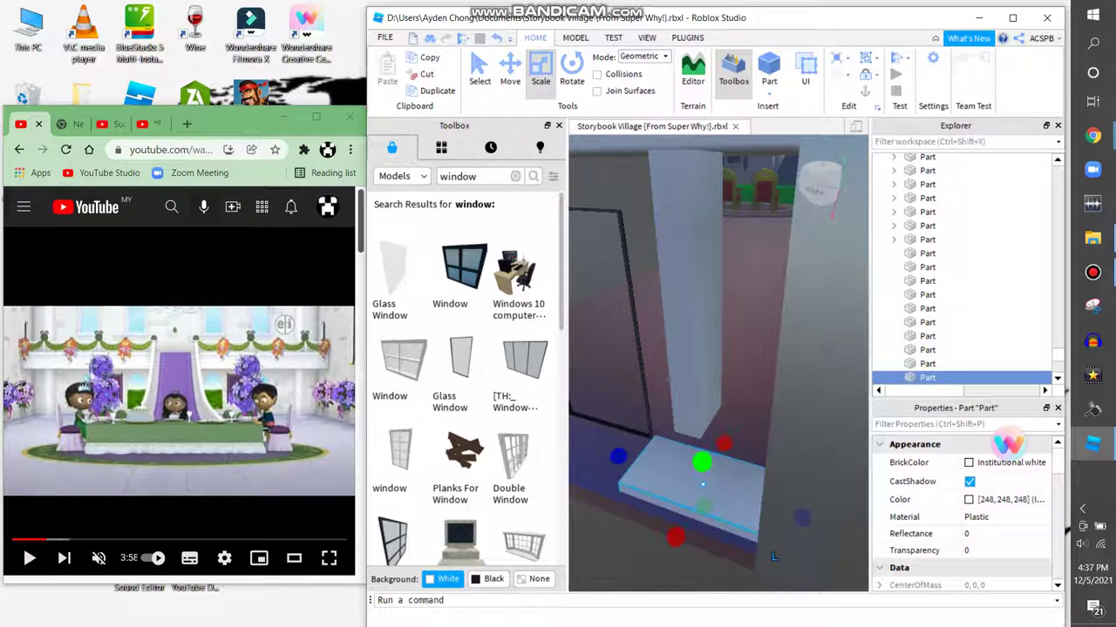
scroll(772, 556, down, 6)
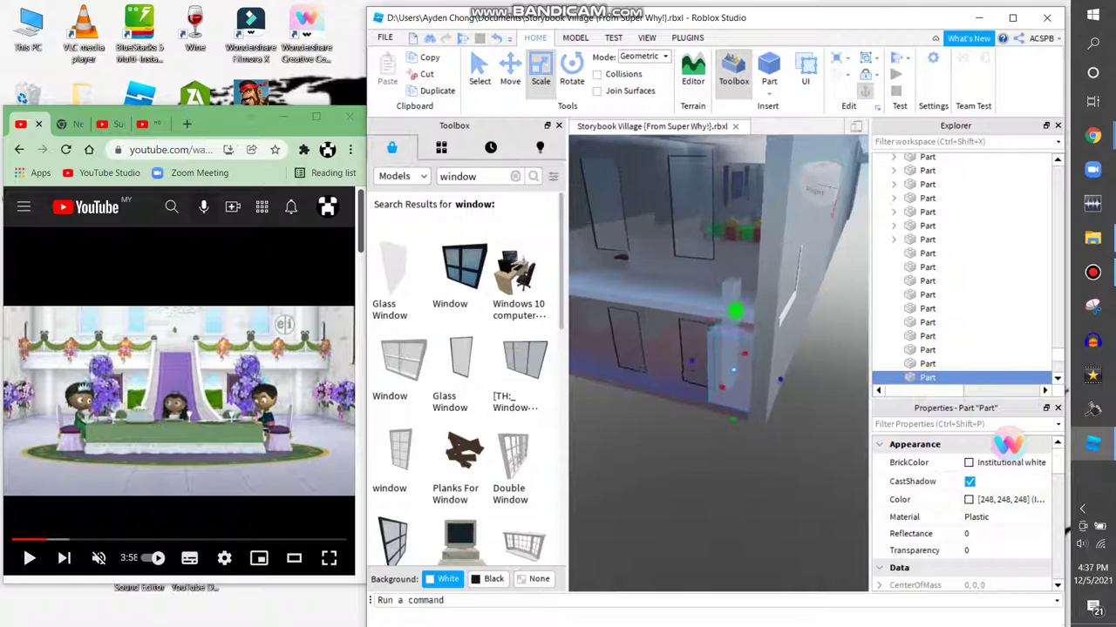
key(e)
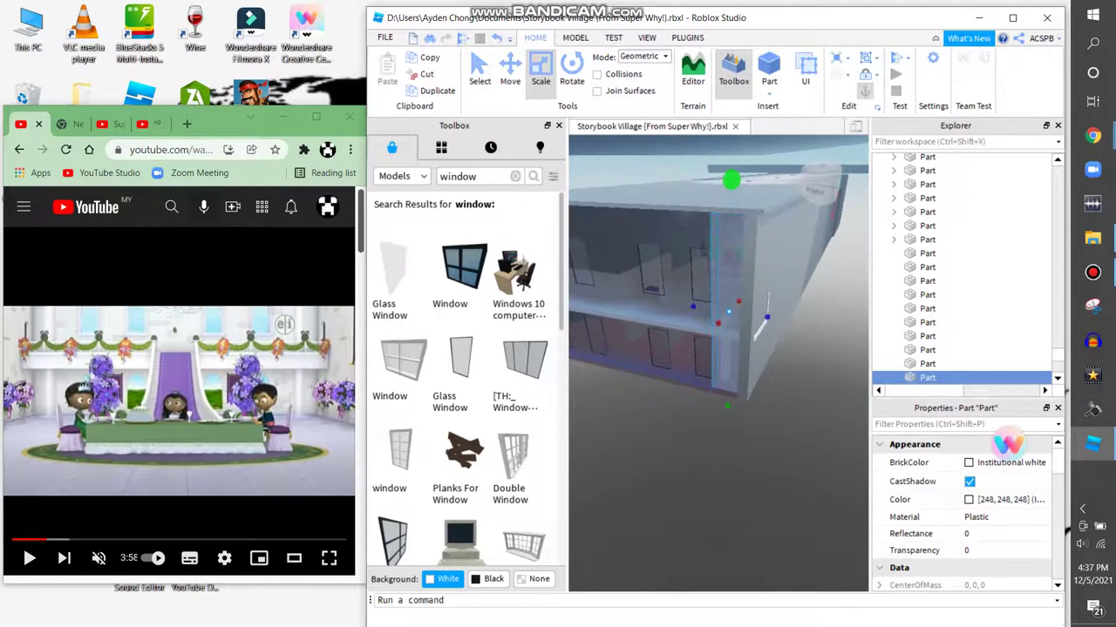
Align the column with the side wall's outer end and place copies at the opposite corner and between the two windows there
key(f)
key(ctrl+2)
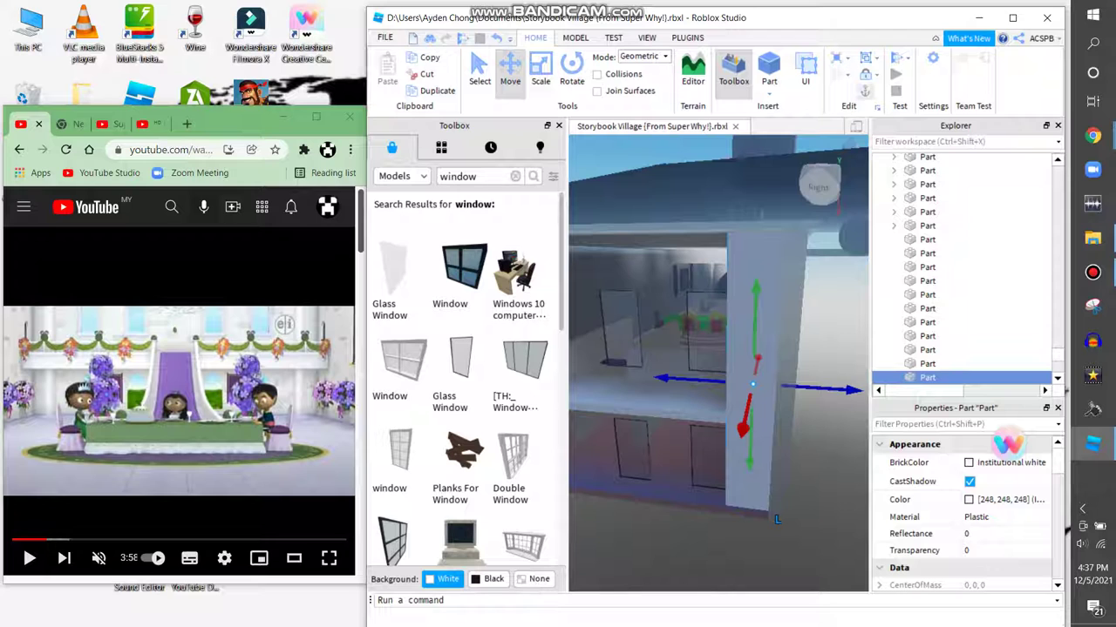
key(Delete)
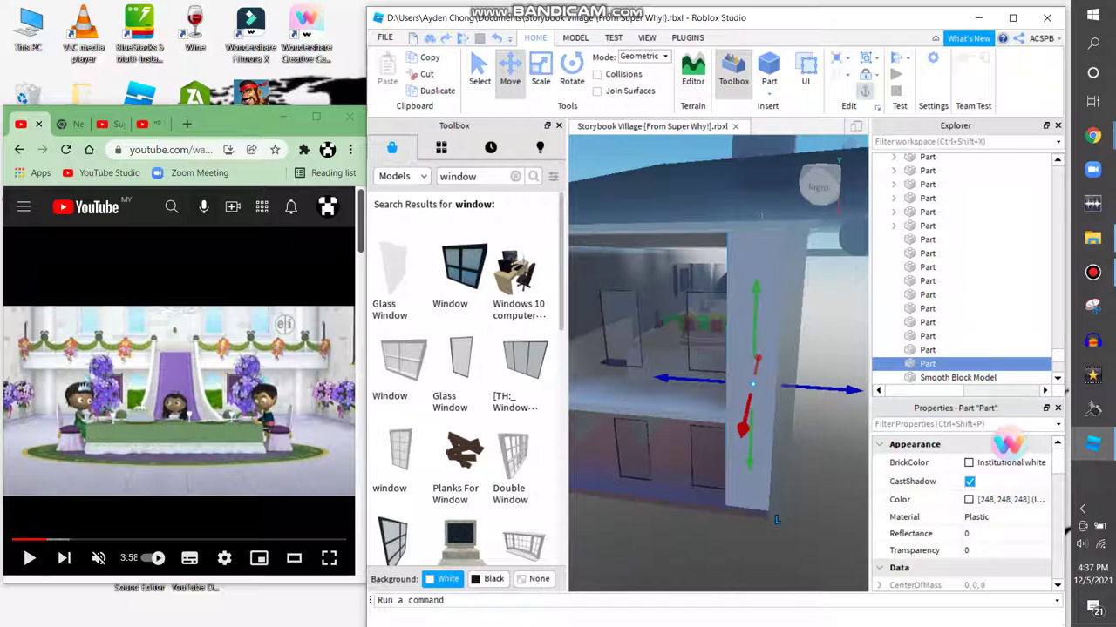
right_drag(776, 520, 777, 519)
right_drag(654, 578, 654, 578)
Move another copy of the column across the back opening to stand between the two windows on the other side
key(ctrl+2)
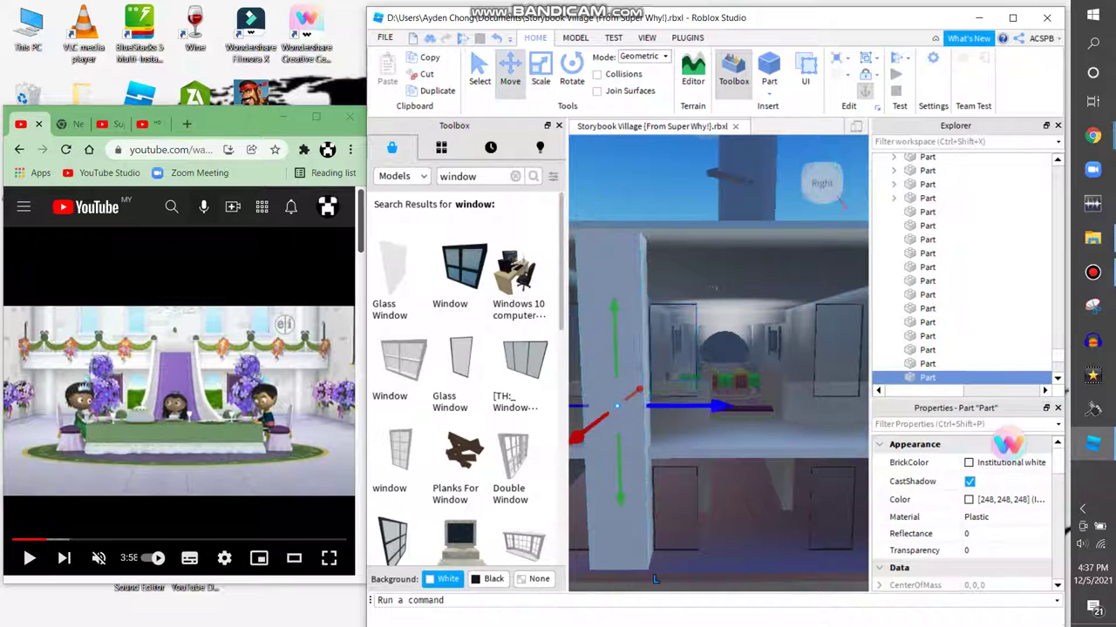
key(w)
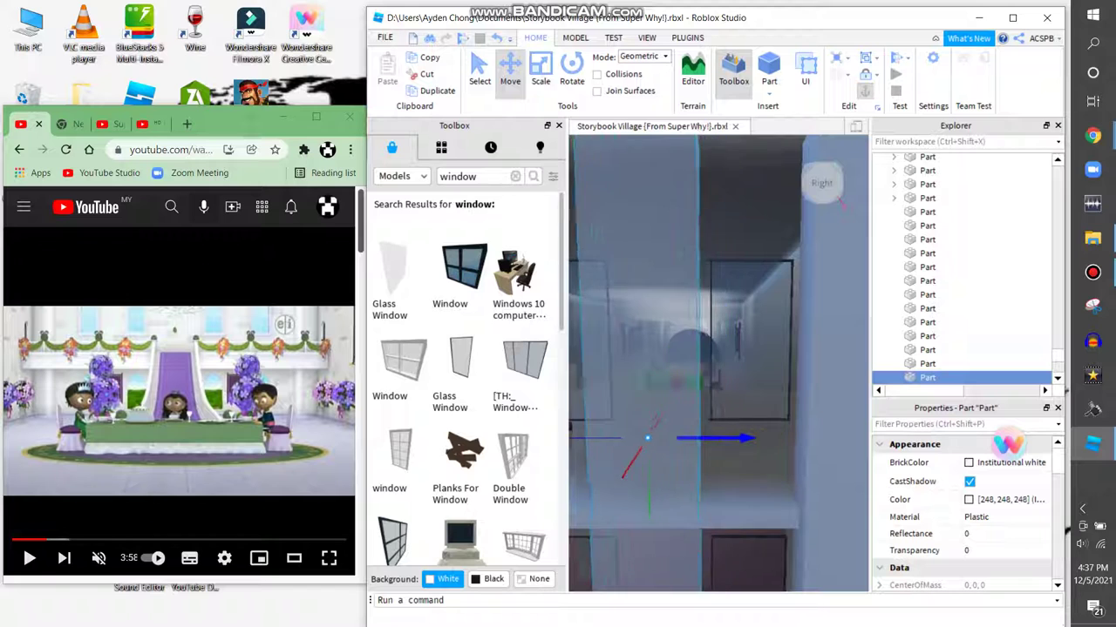
key(w)
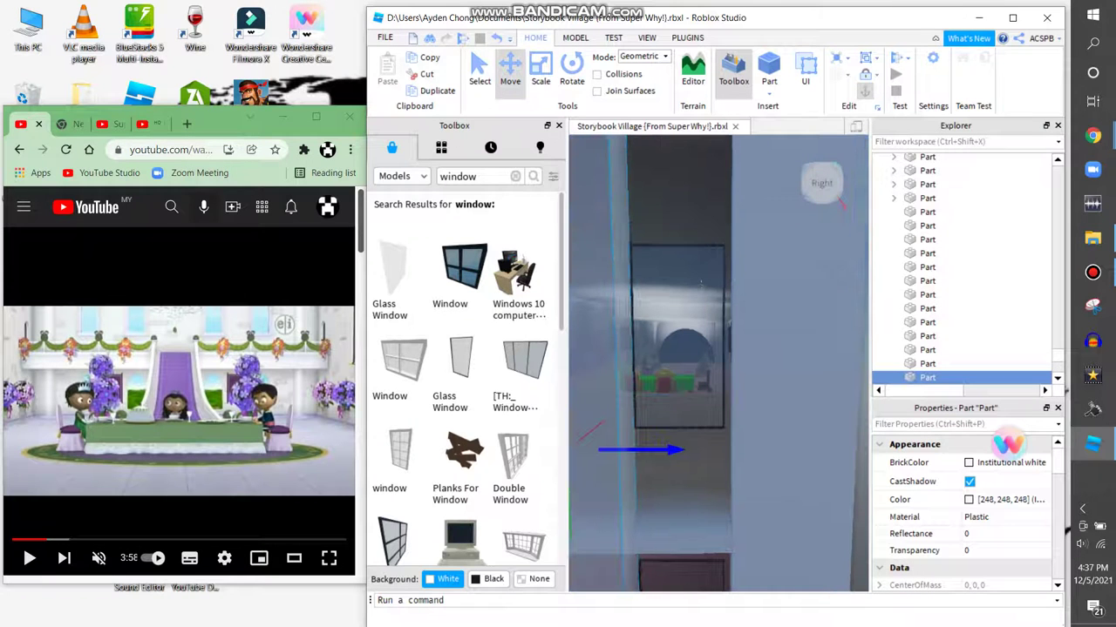
key(s)
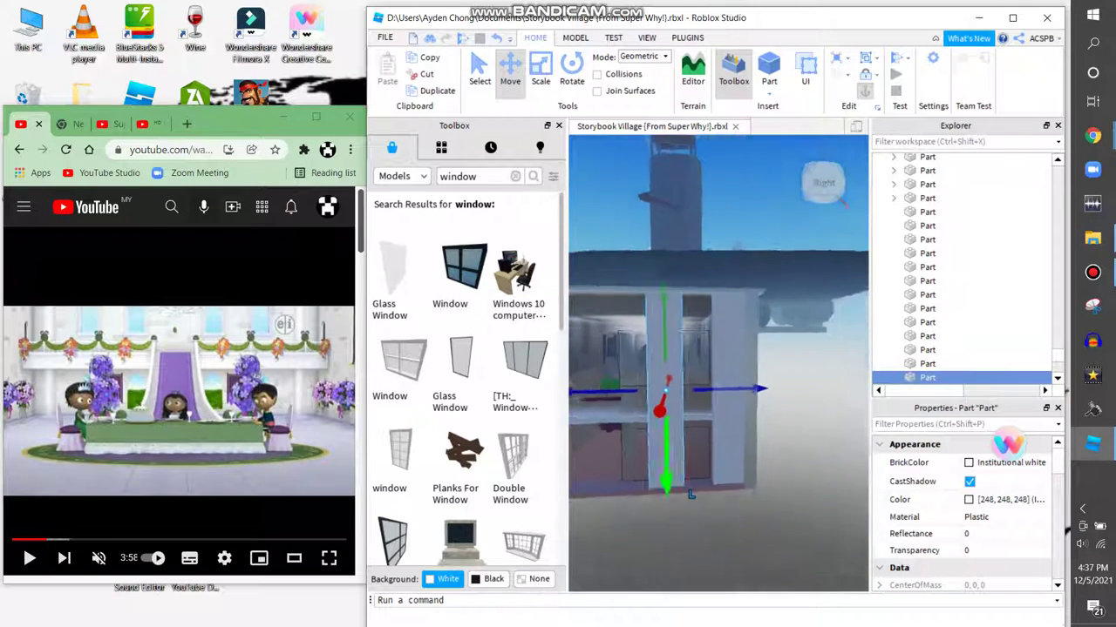
key(a)
Duplicate the column and reshape the copy into a horizontal beam above the upper windows, spanning from corner to corner
key(ctrl+d)
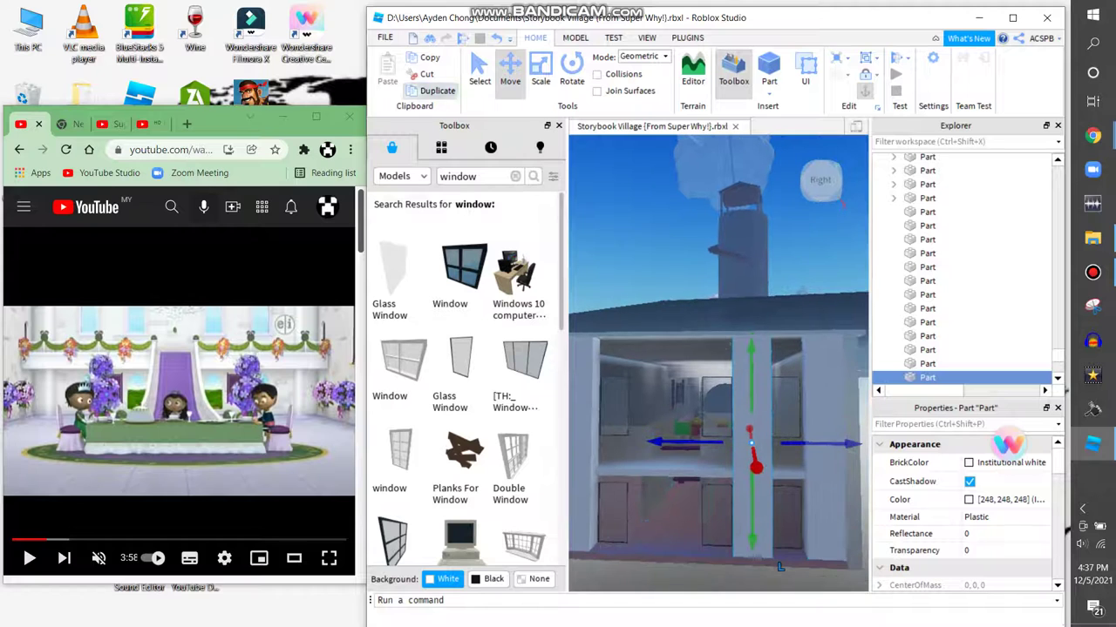
key(w)
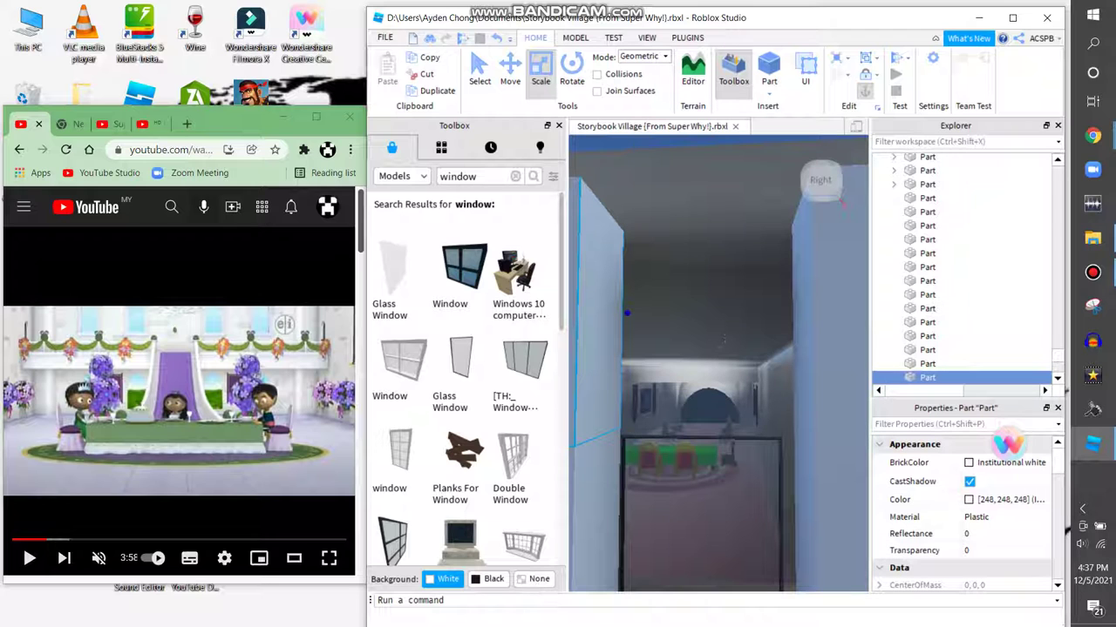
key(s)
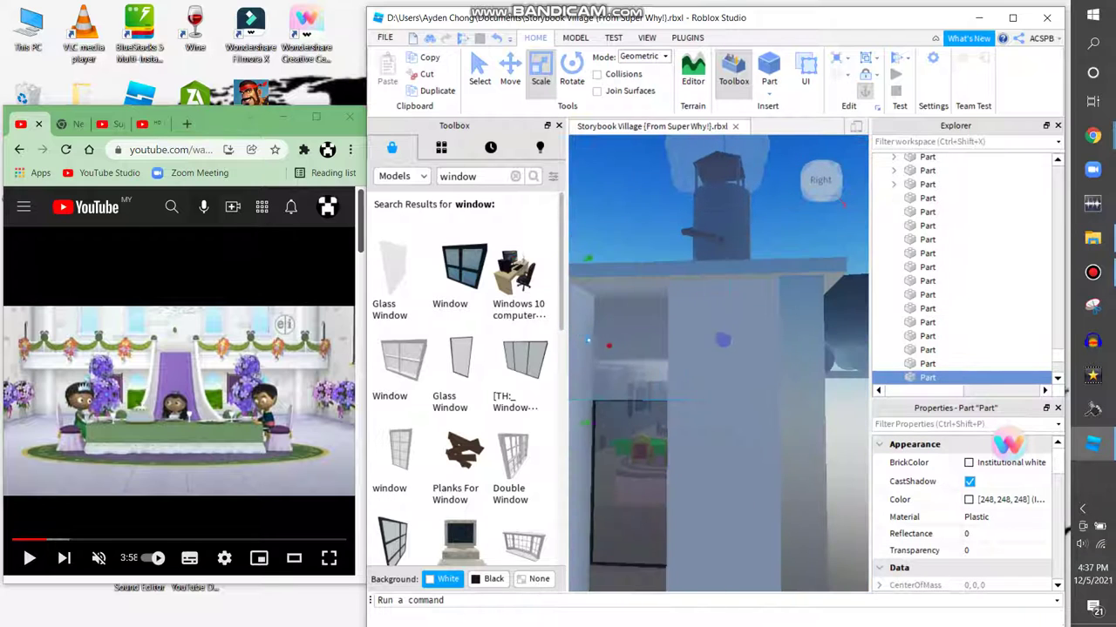
key(a)
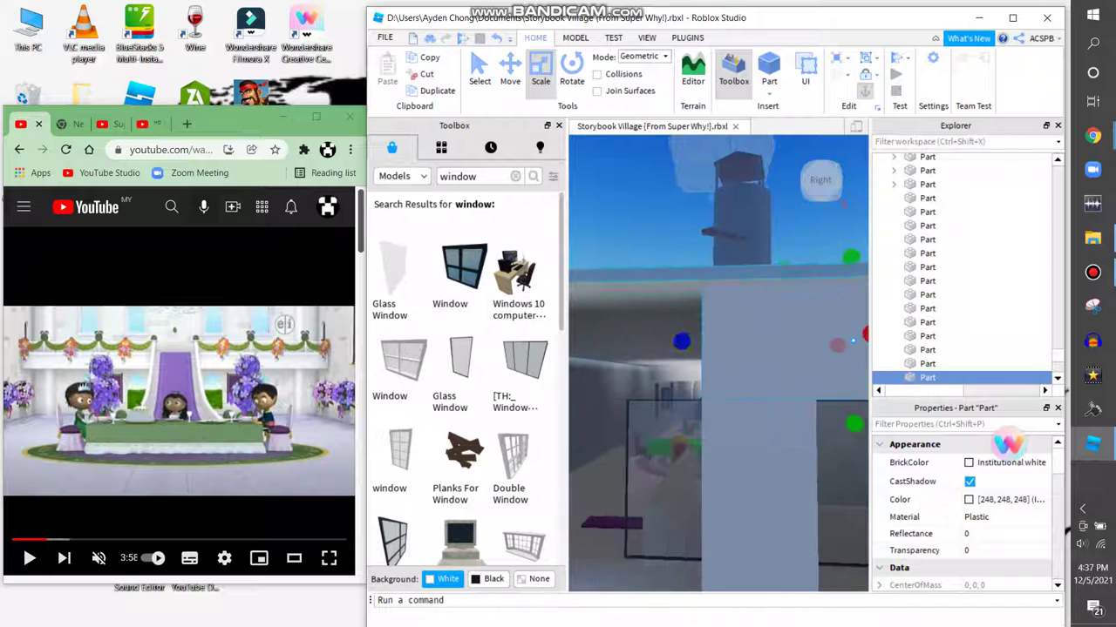
key(a)
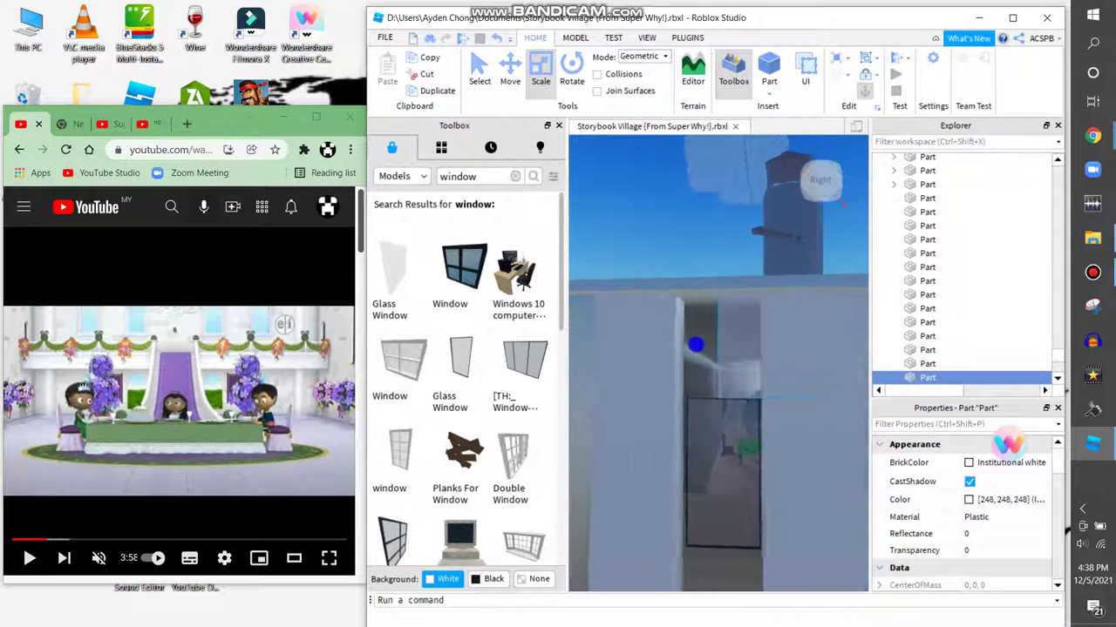
key(a)
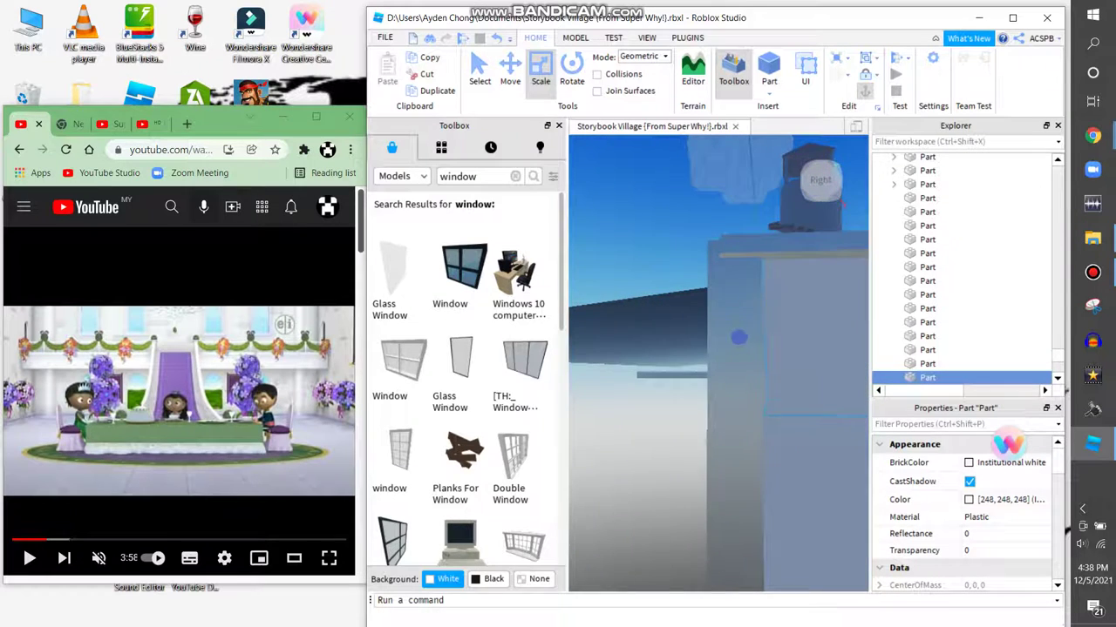
Duplicate the horizontal beam and lower the copy to platform level between the two rows of windows
key(f)
key(w)
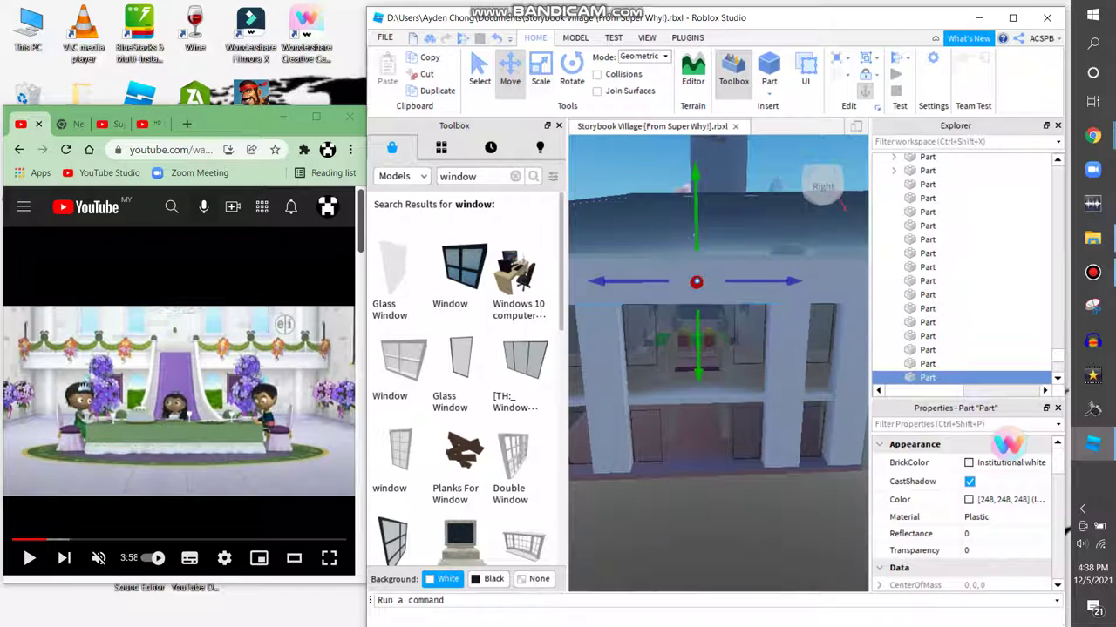
key(w)
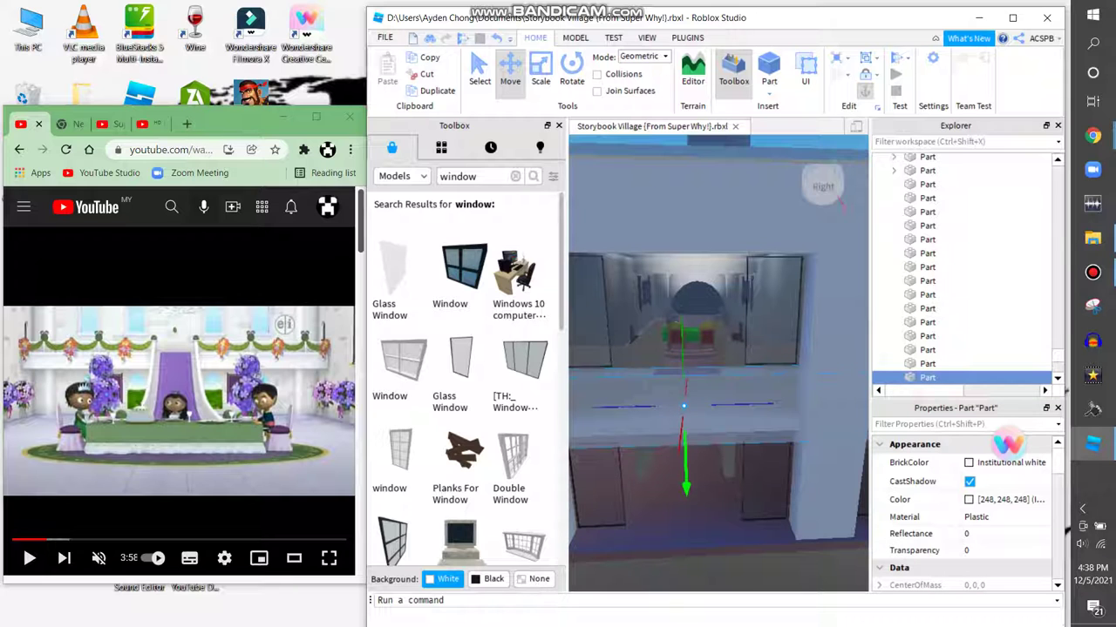
Scale the lower horizontal beam vertically to fill the wall between the upper and lower window rows
key(w)
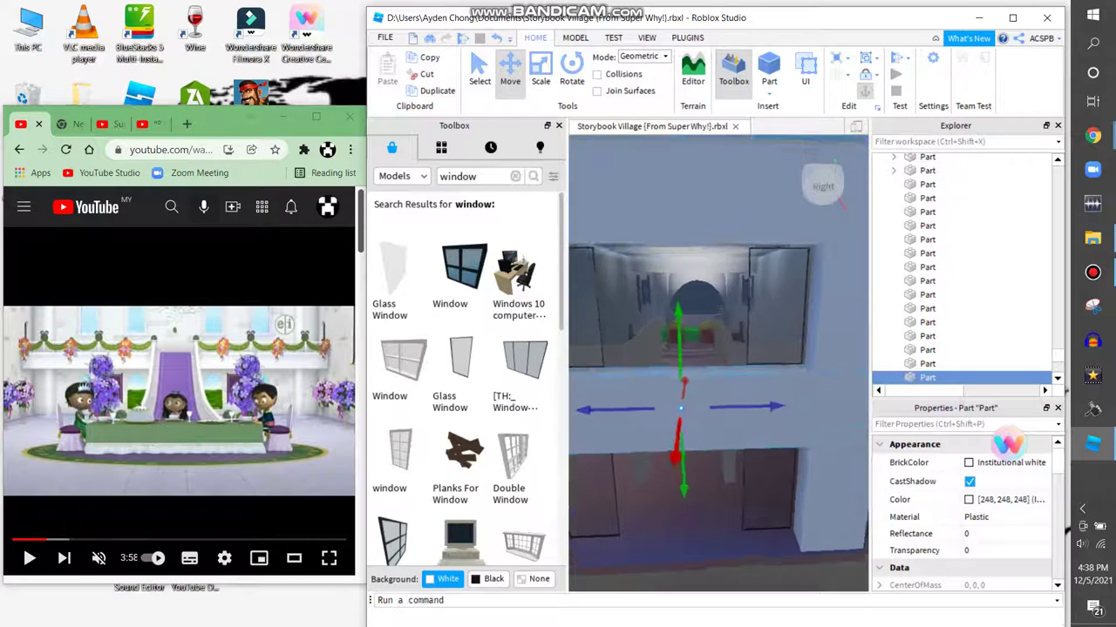
key(s)
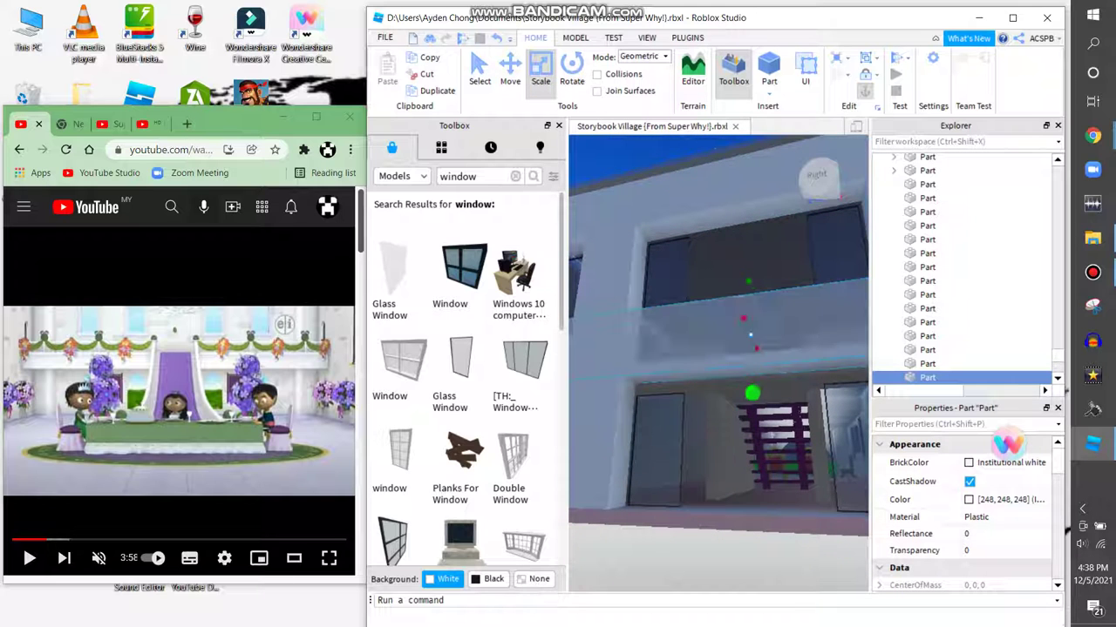
key(w)
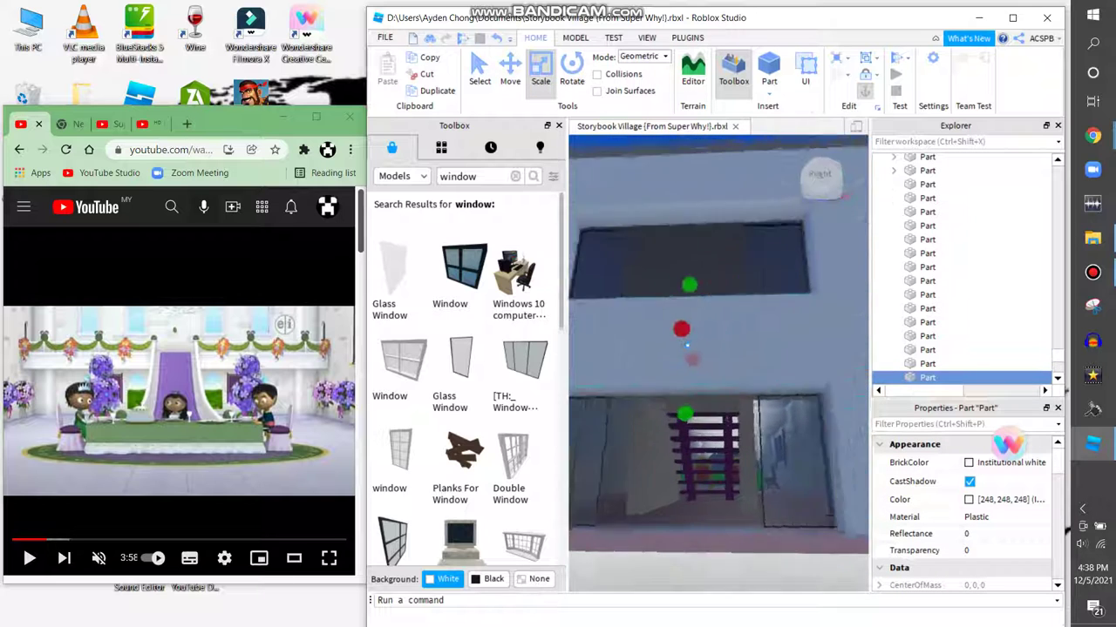
key(s)
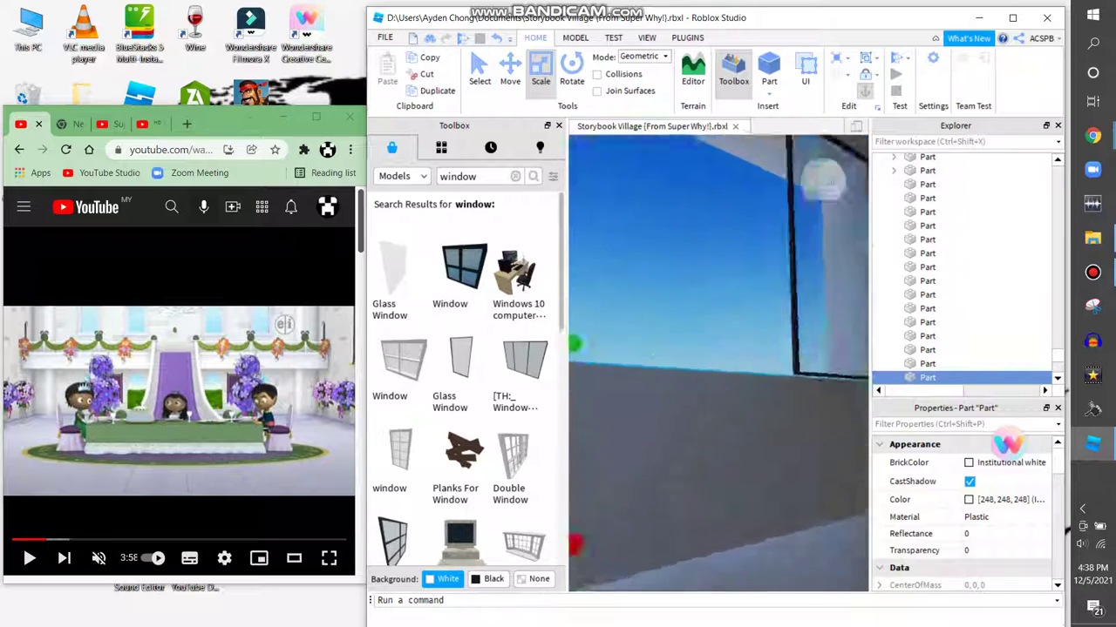
Resize the beam copy into a panel that closes the opening between the two central upper windows above the stairs
key(e)
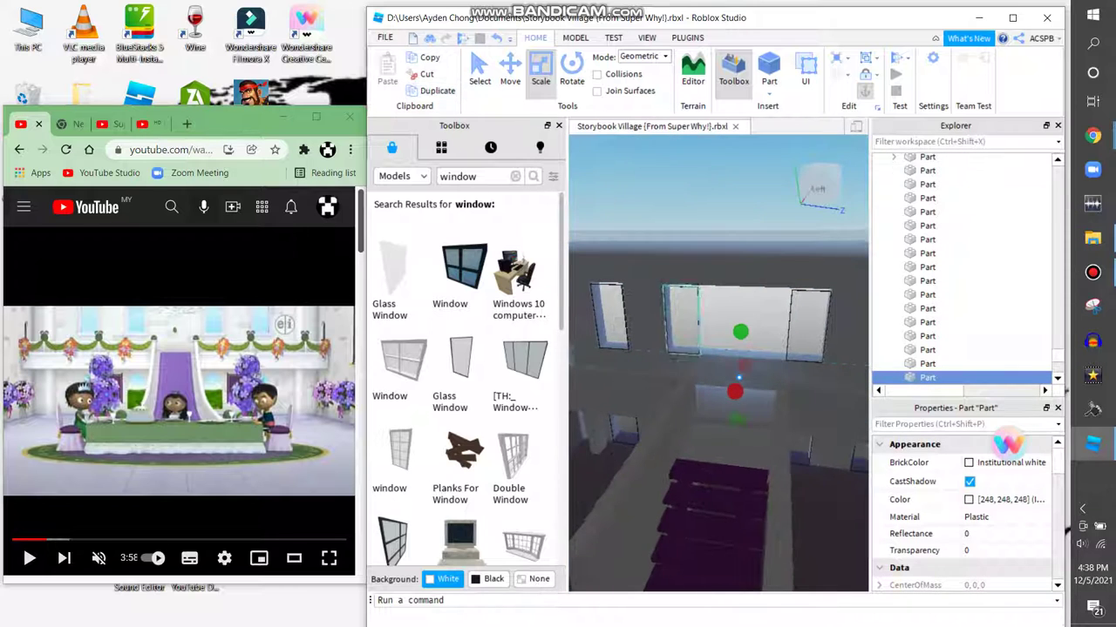
key(a)
key(d)
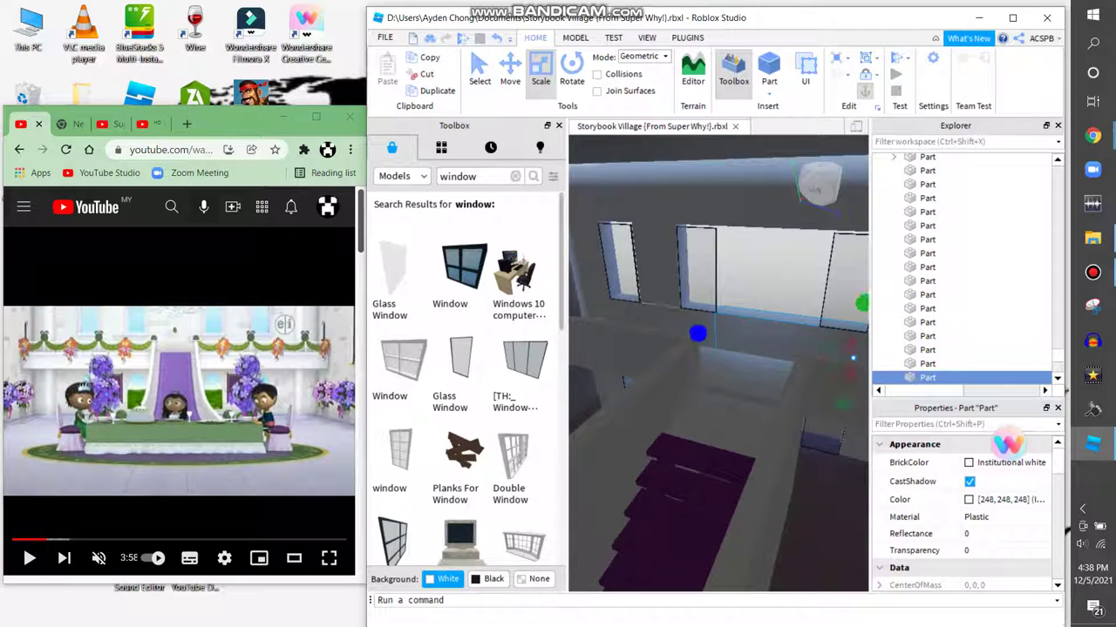
right_drag(623, 381, 835, 431)
key(w)
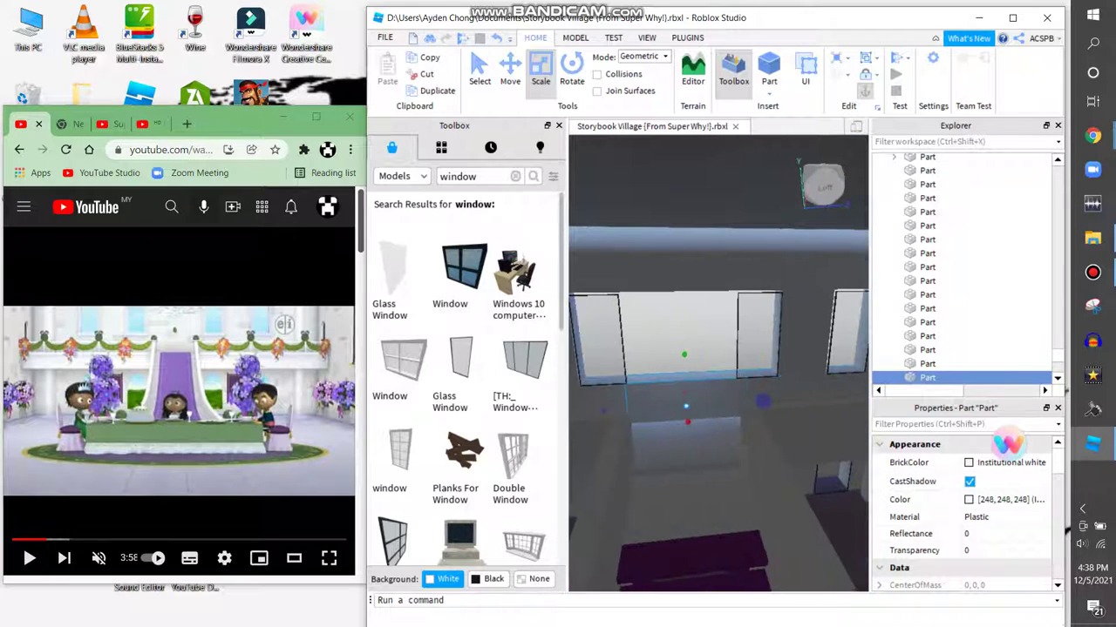
key(ctrl+t)
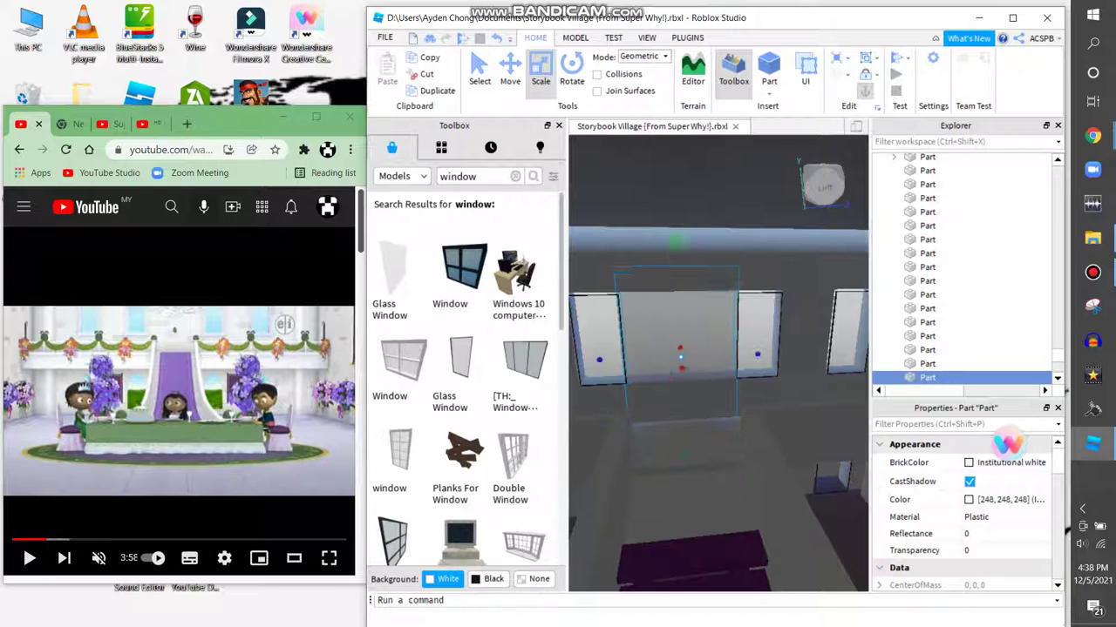
scroll(742, 443, down, 3)
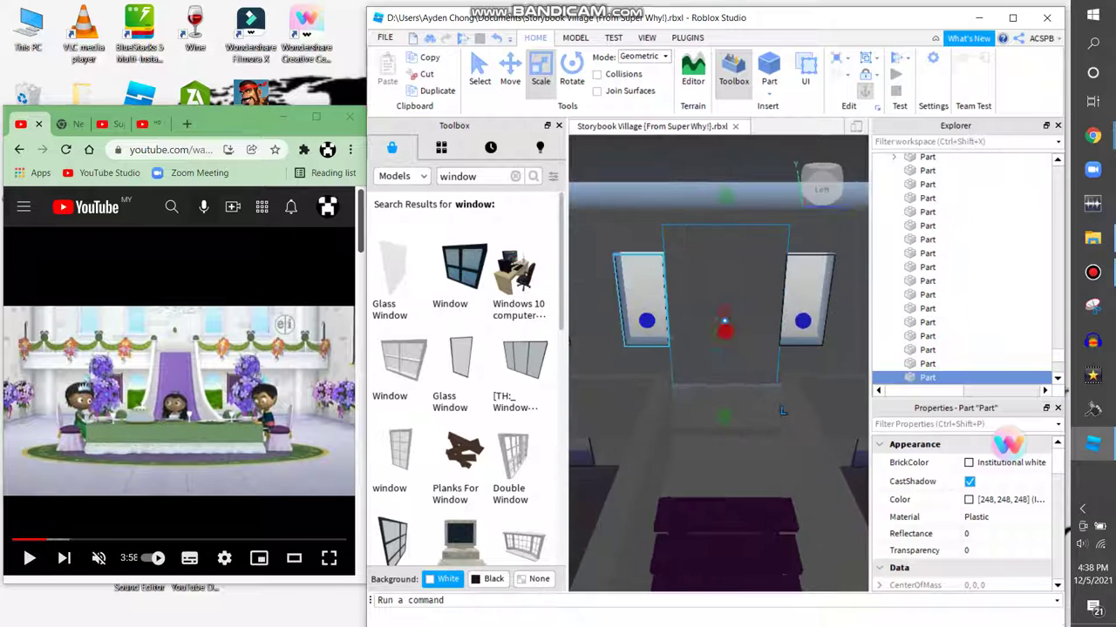
right_drag(741, 443, 621, 382)
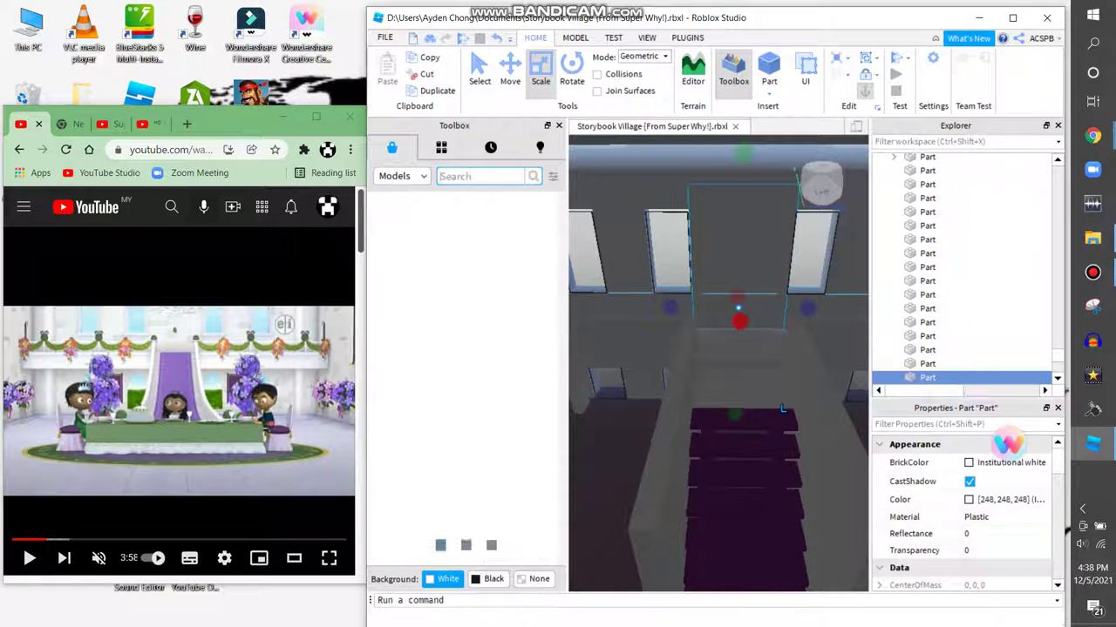
Search the toolbox models for "vase of violet" and "violet", and look through the results
text(vase)
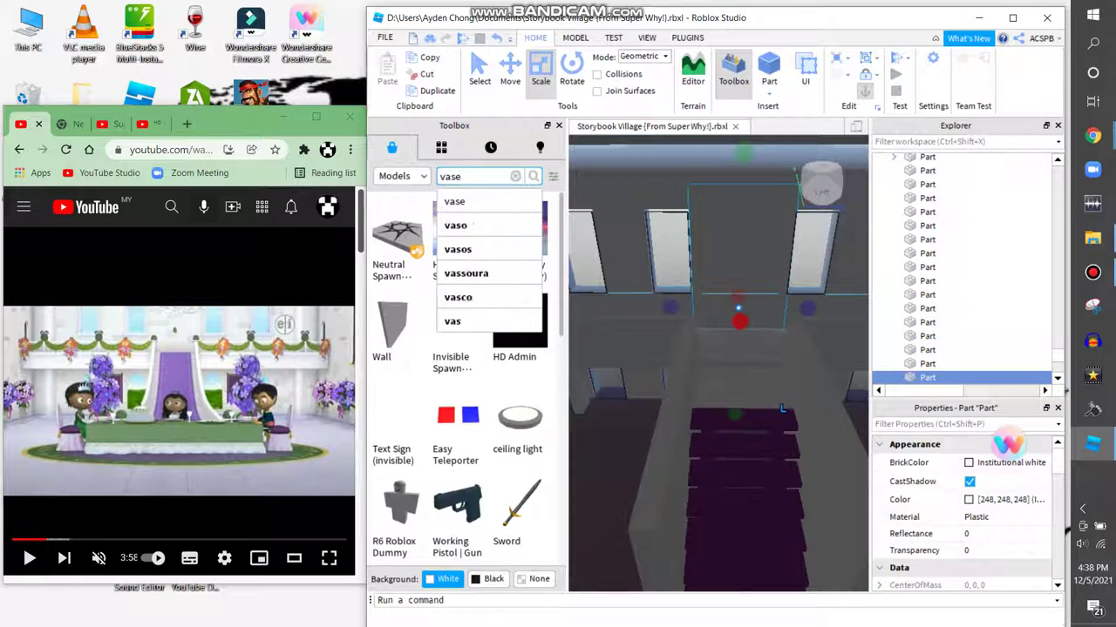
text( of violet)
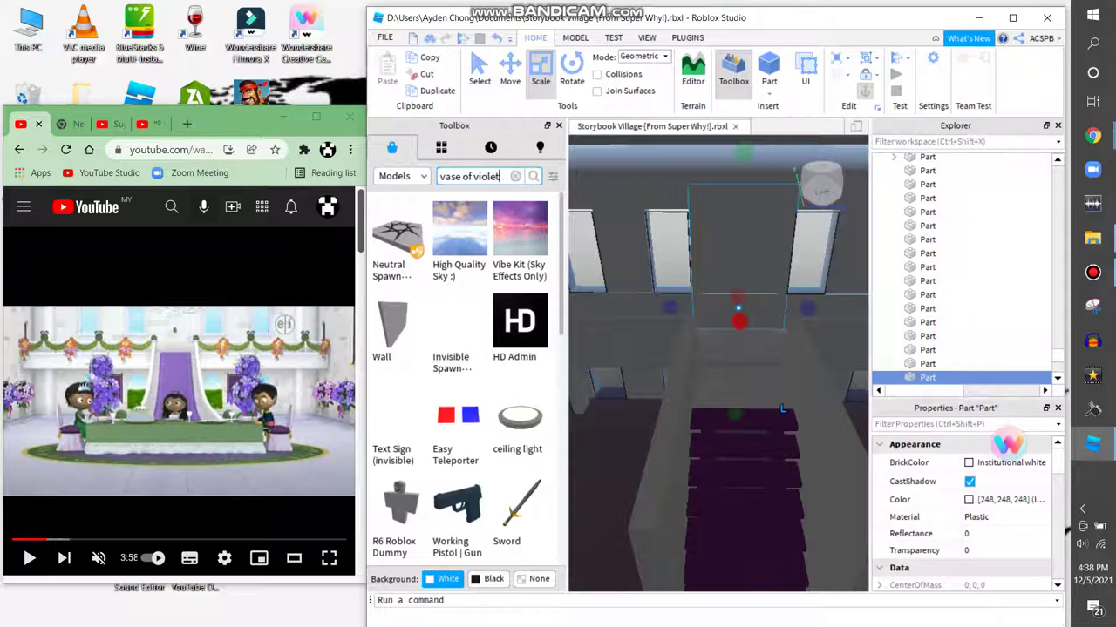
key(Return)
right_drag(781, 410, 850, 307)
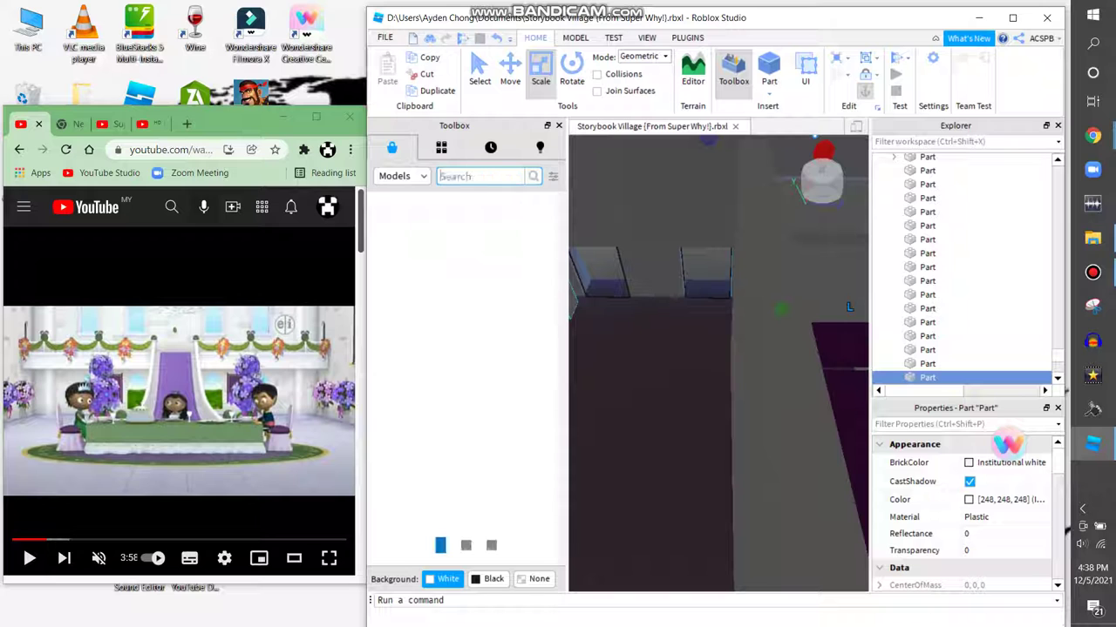
text(violet)
key(Return)
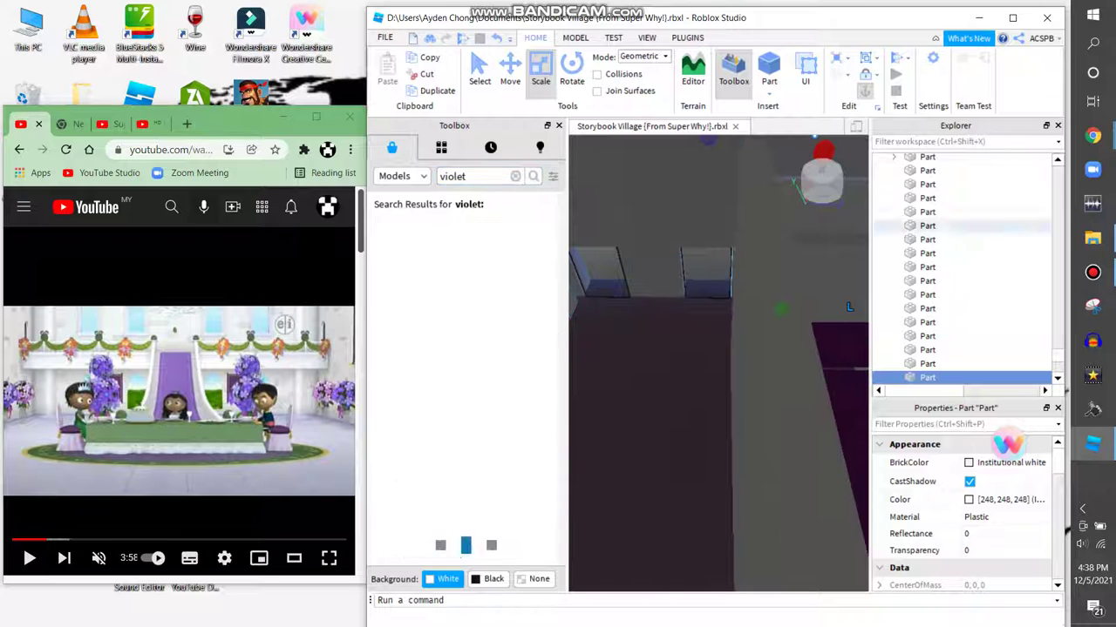
right_drag(849, 306, 757, 324)
scroll(467, 374, down, 10)
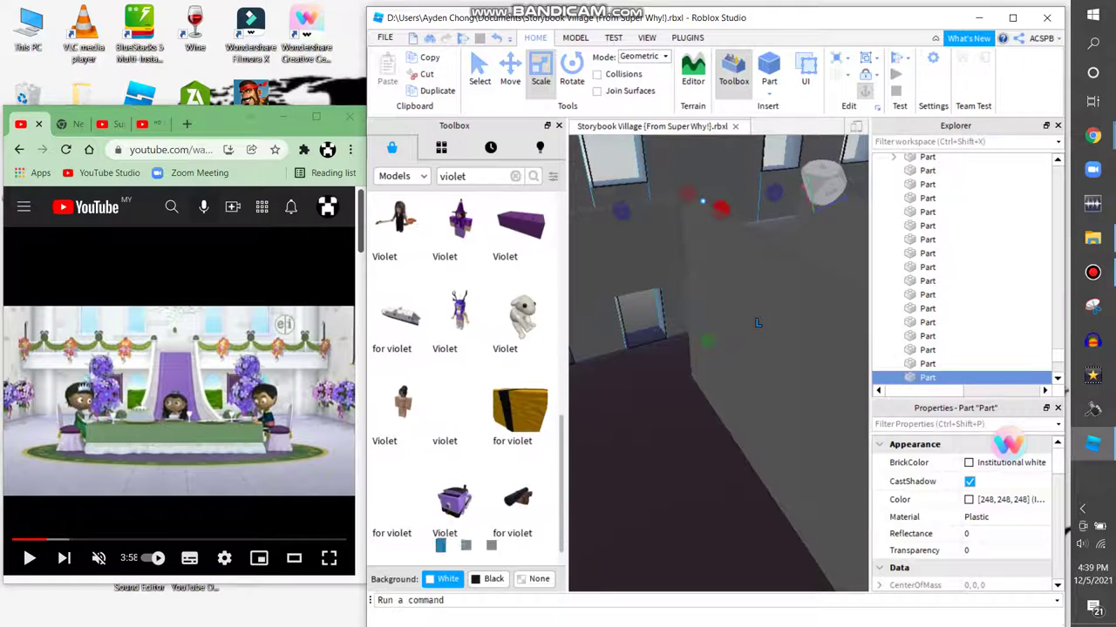
Search the models for "violet bush", try a Violet Flower Bush on the floor beside the staircase, and delete it
text(bush)
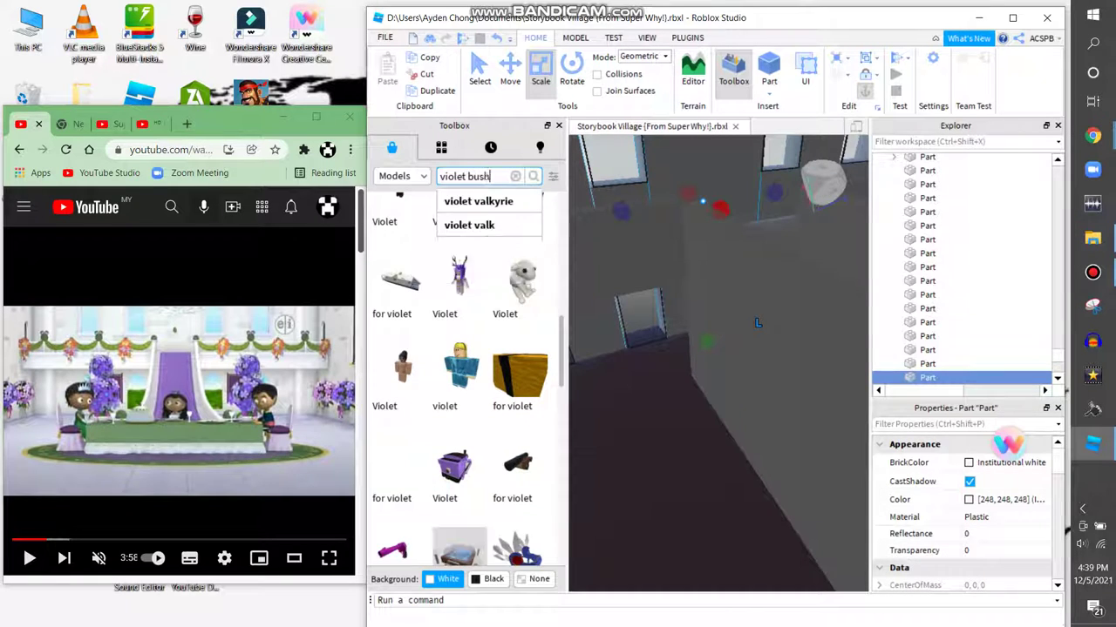
key(Return)
right_drag(757, 323, 797, 325)
scroll(793, 327, down, 2)
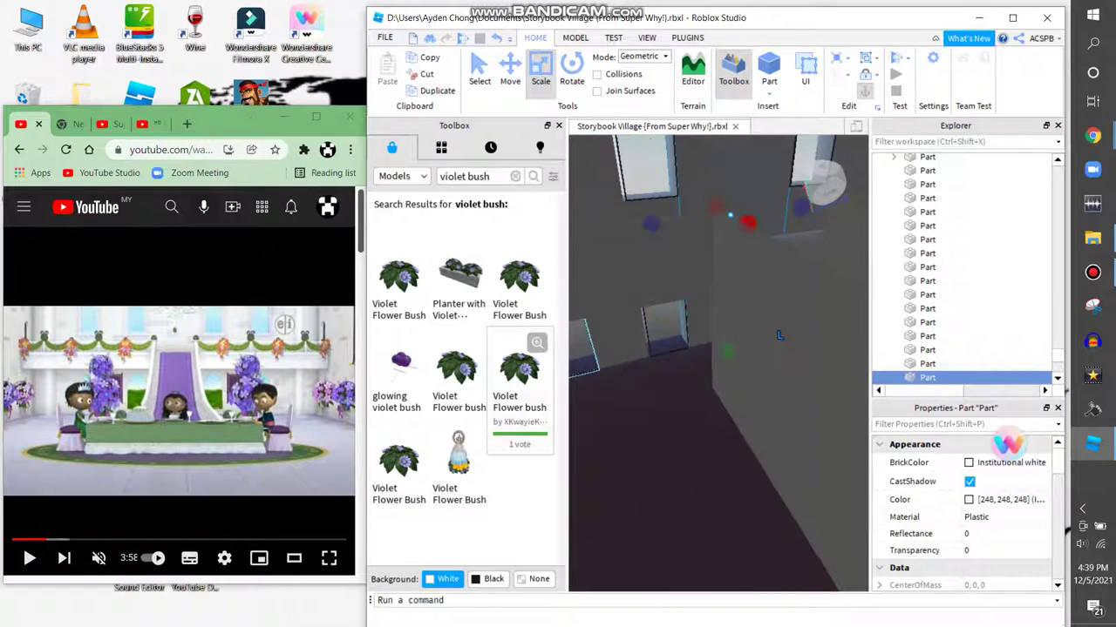
click(398, 277)
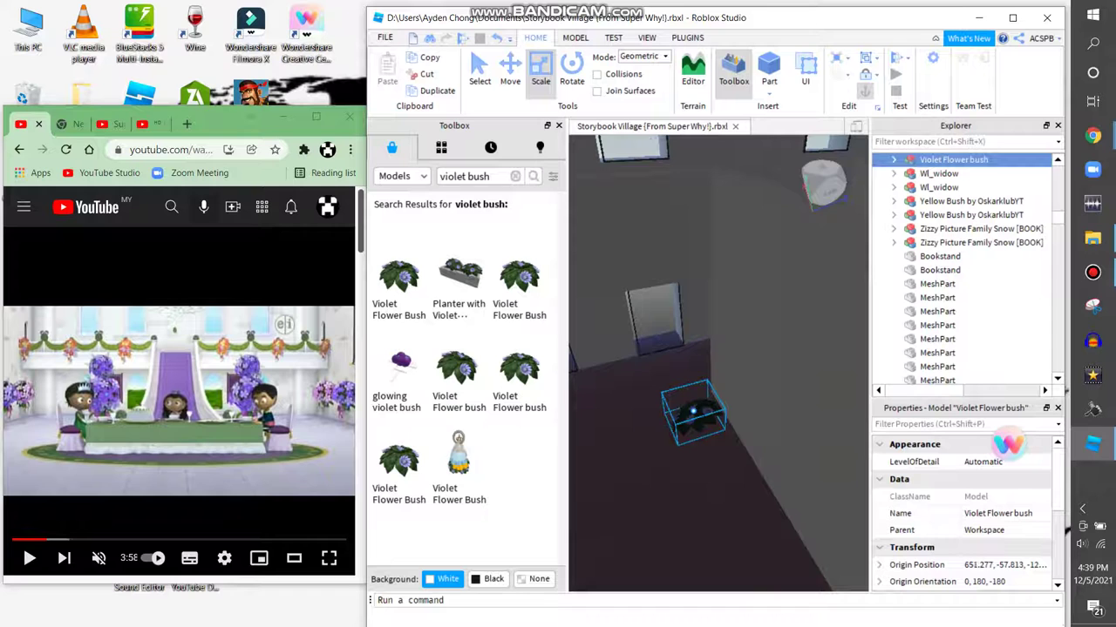
key(f)
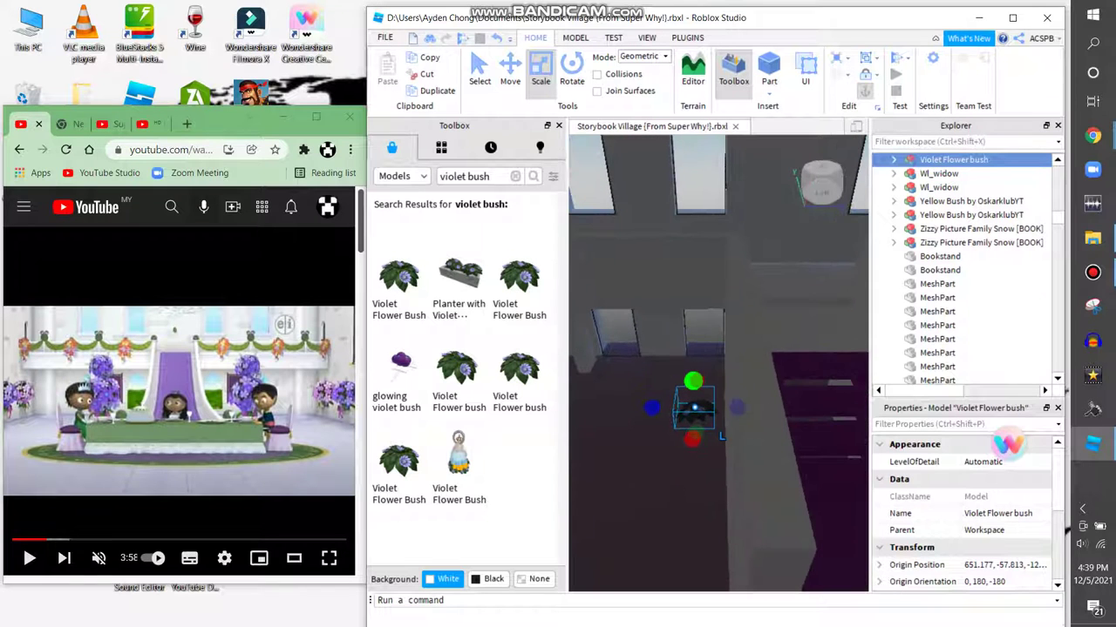
right_click(716, 399)
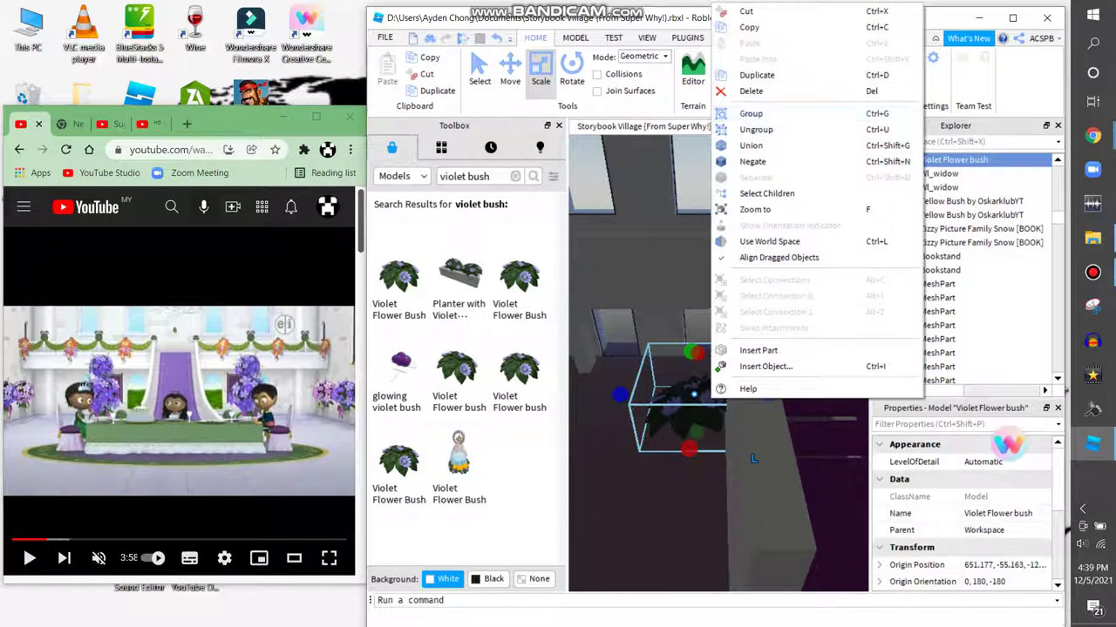
click(741, 90)
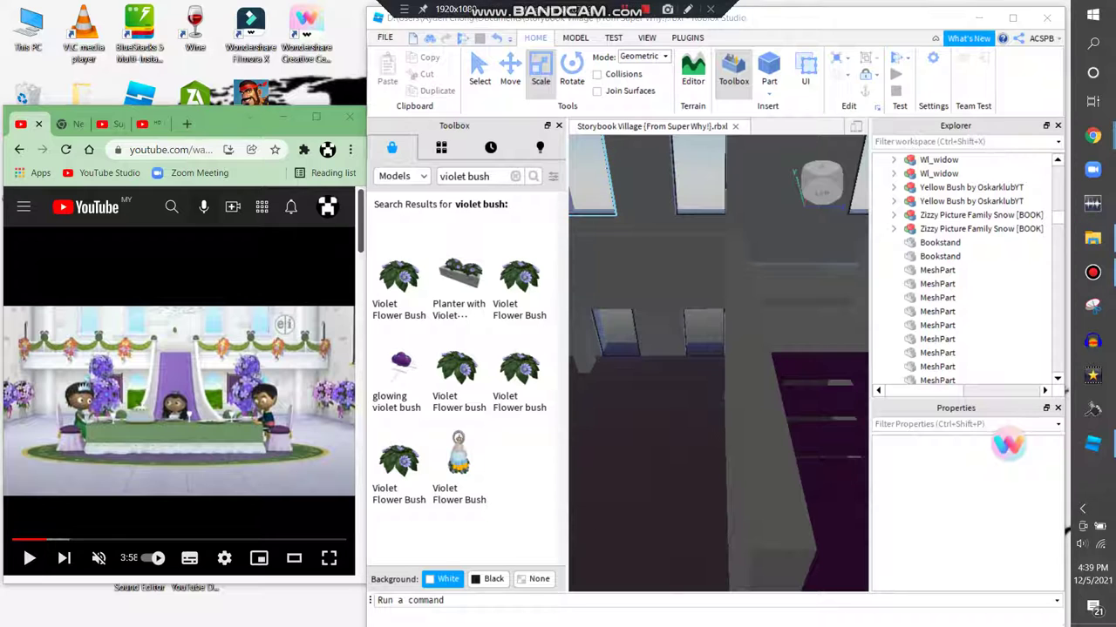
Search the toolbox models for "flower st" in place of the violet bush search
click(488, 176)
key(ctrl+a)
key(BackSpace)
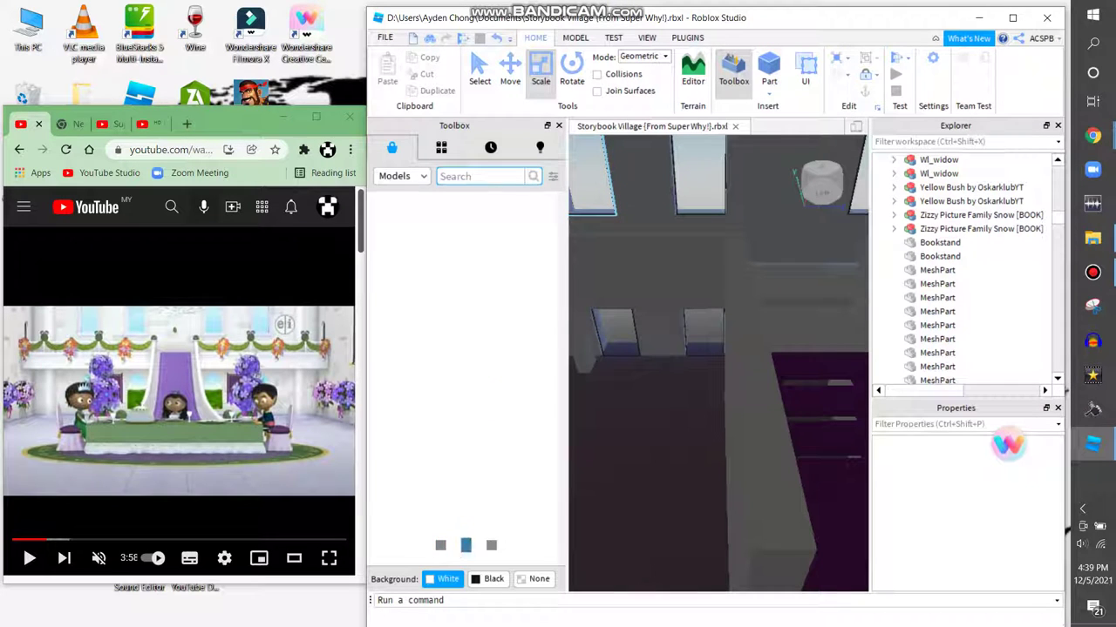
text(flower st)
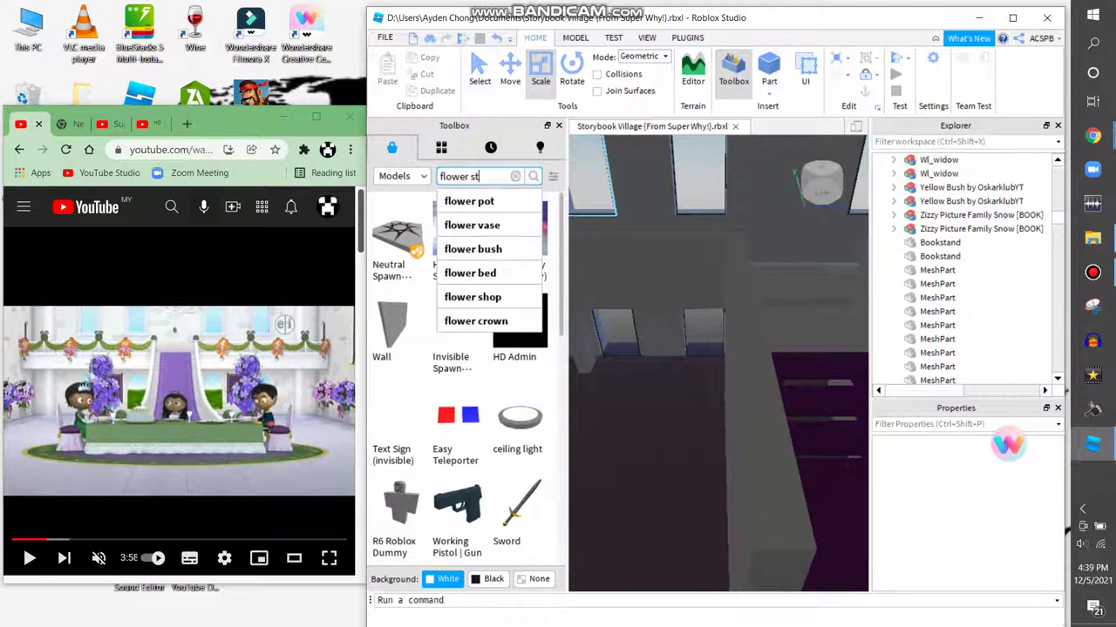
key(Return)
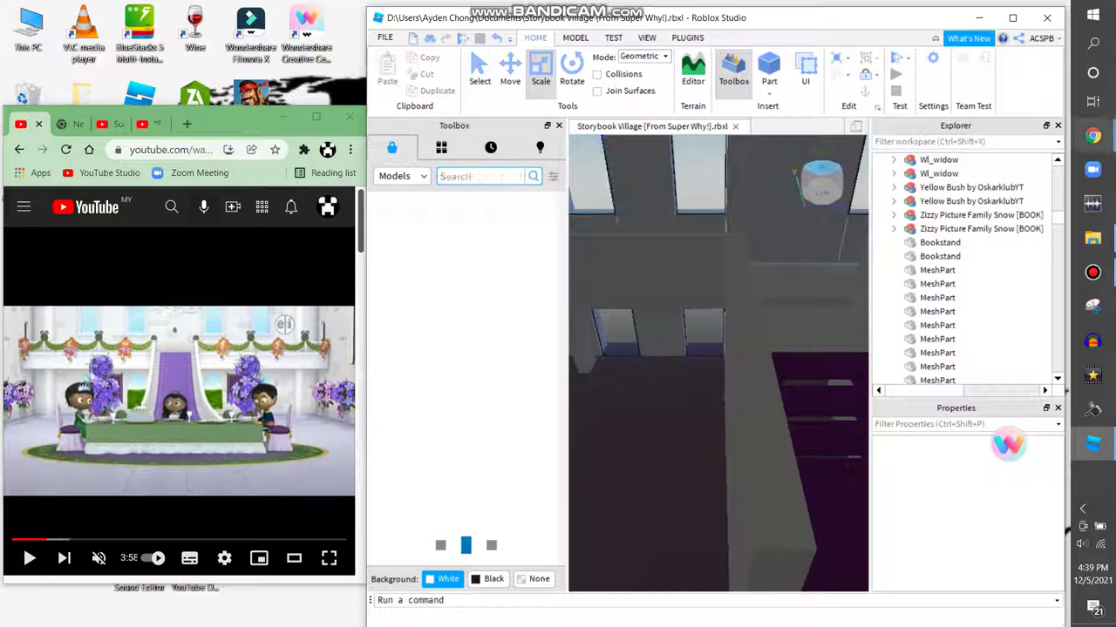
Switch to Chrome, search the web for "minecrfat flowers" and look through the Flower page of the Minecraft Wiki
mouse_move(1093, 136)
click(996, 96)
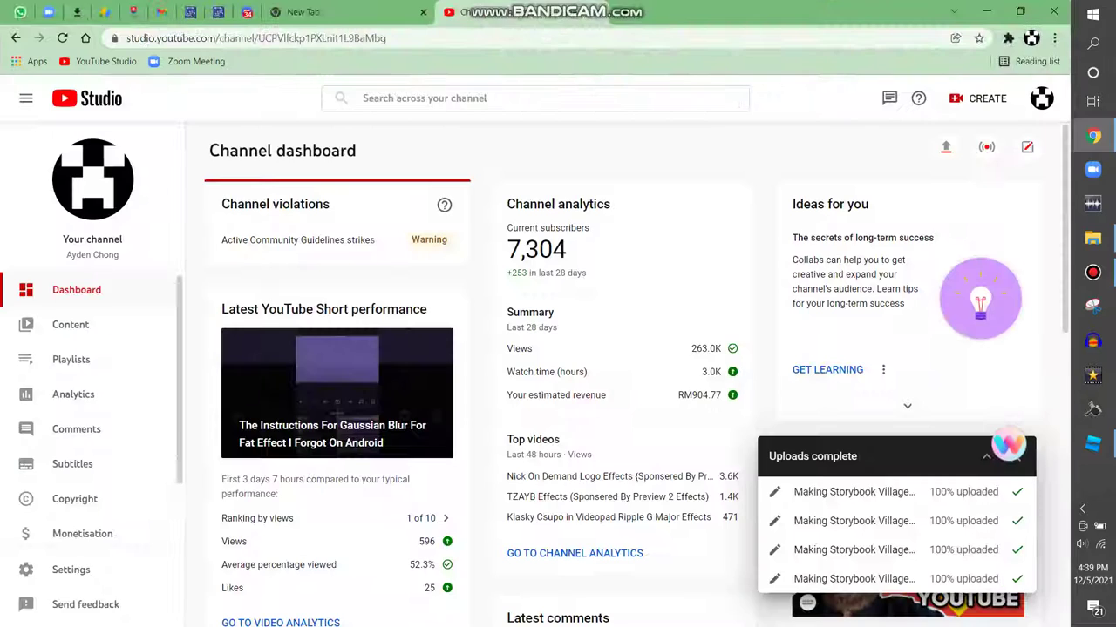
key(ctrl+t)
text(minecrfat)
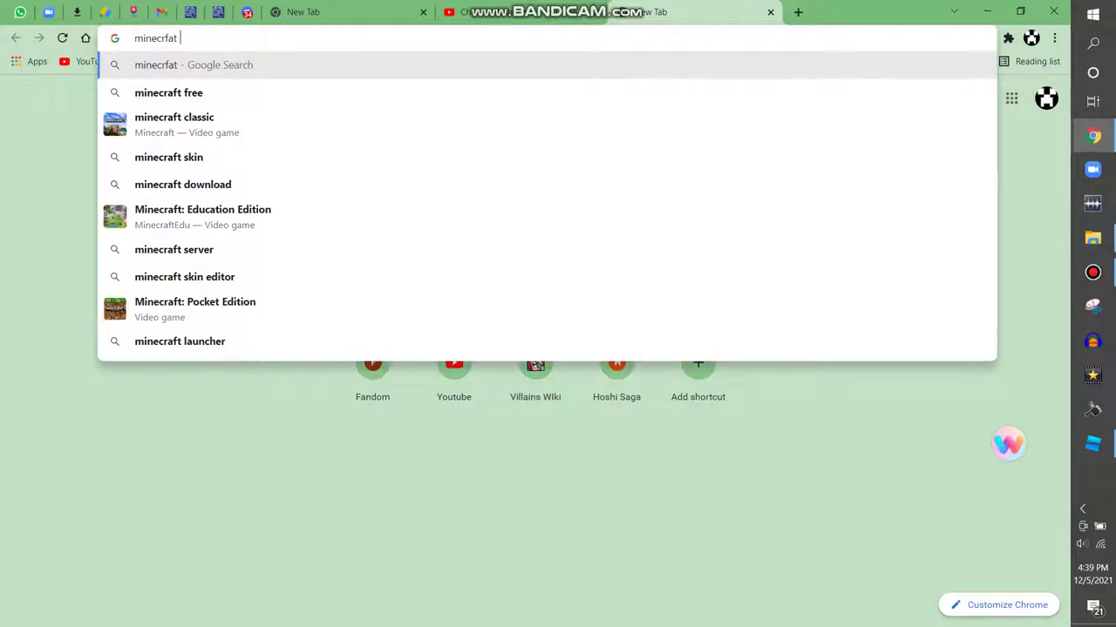
text( flowers)
key(Return)
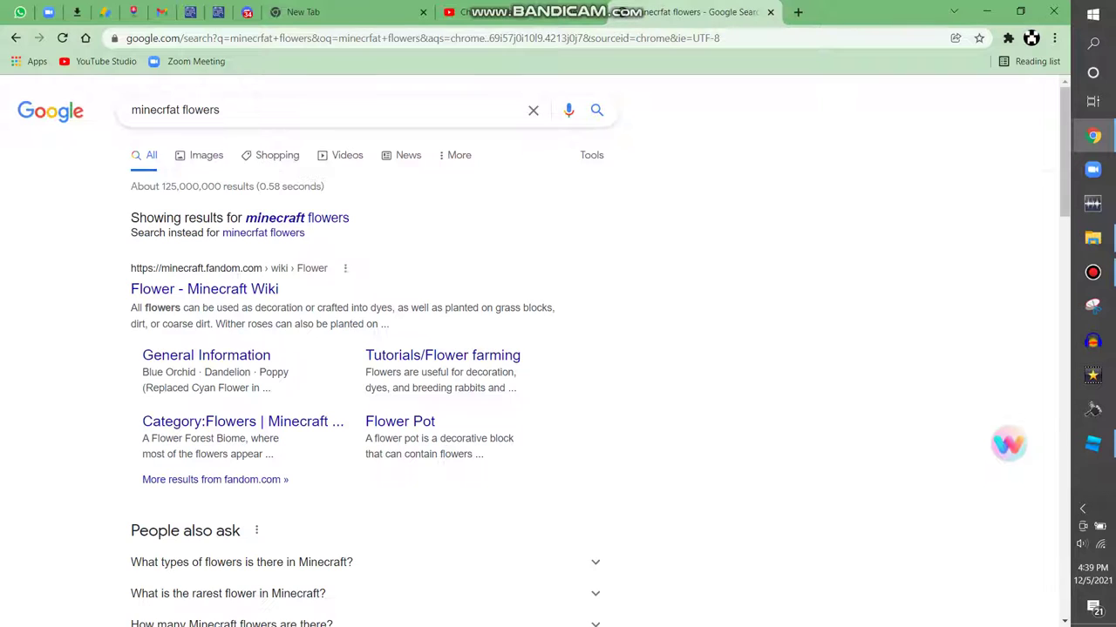
click(204, 288)
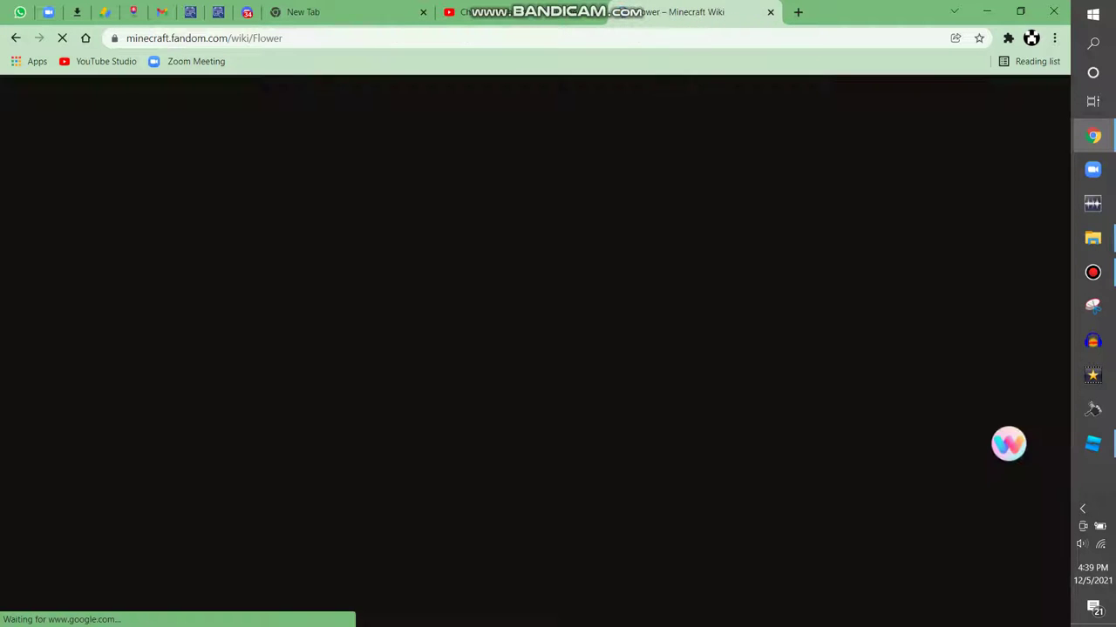
scroll(558, 349, down, 3)
scroll(558, 349, down, 5)
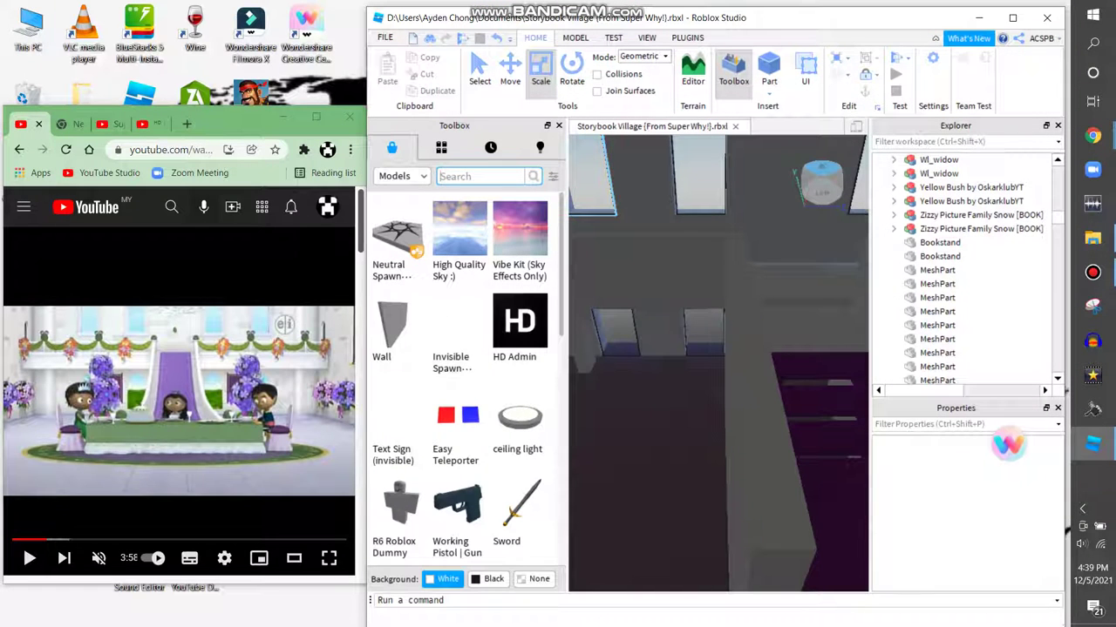
Switch back to Roblox Studio and search the toolbox models for "peony"
text(peony)
key(Return)
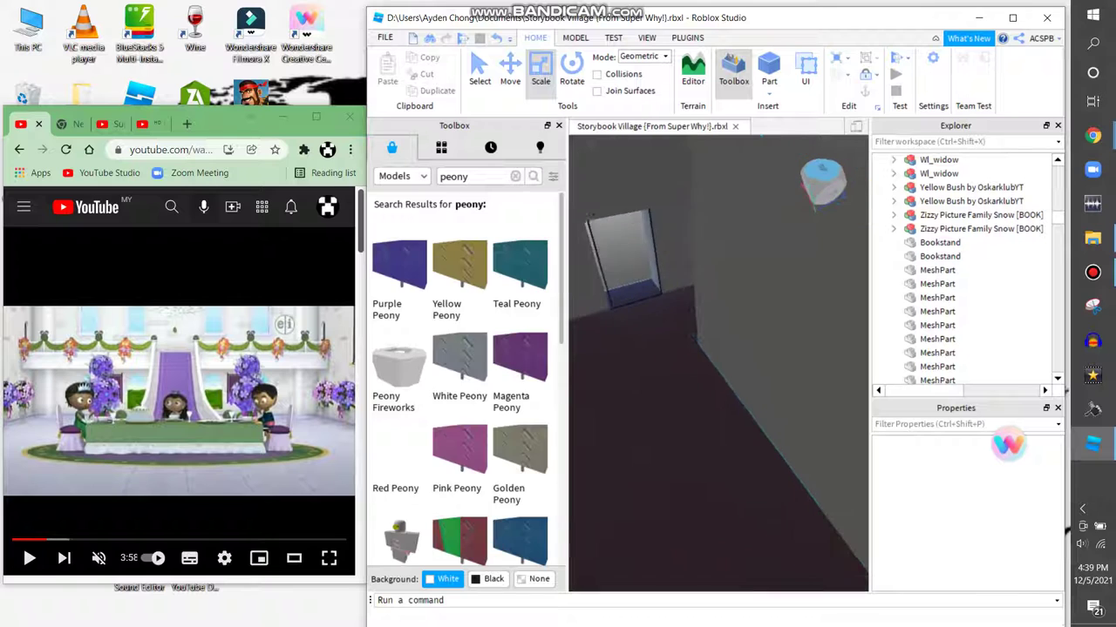
key(w)
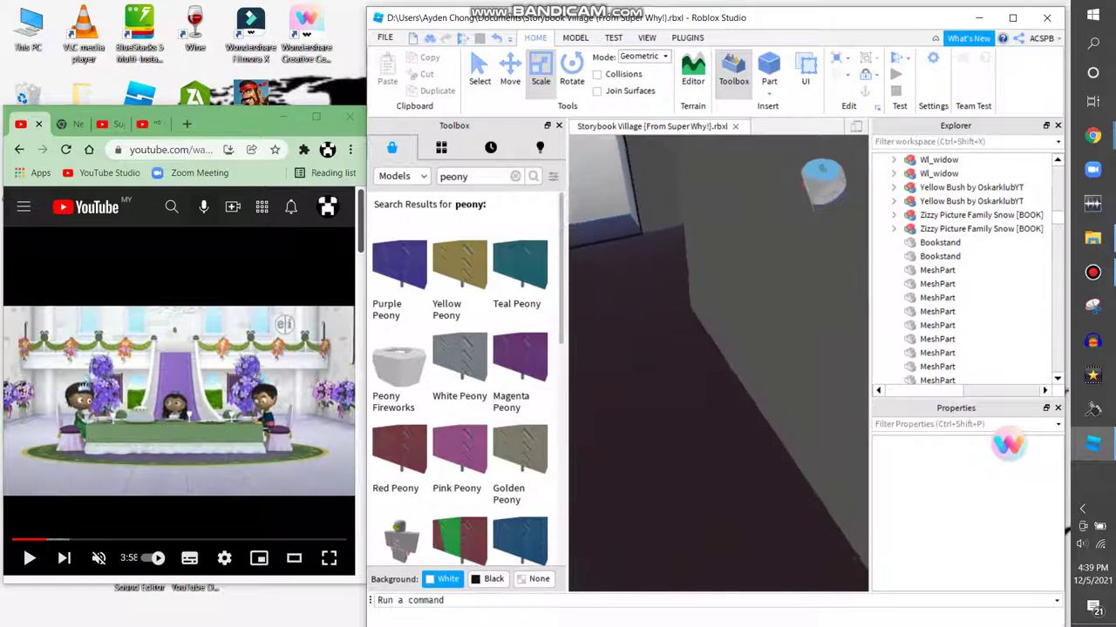
Search the toolbox models for "vase" in place of the peony search and browse the results
click(515, 176)
text(vase)
key(Return)
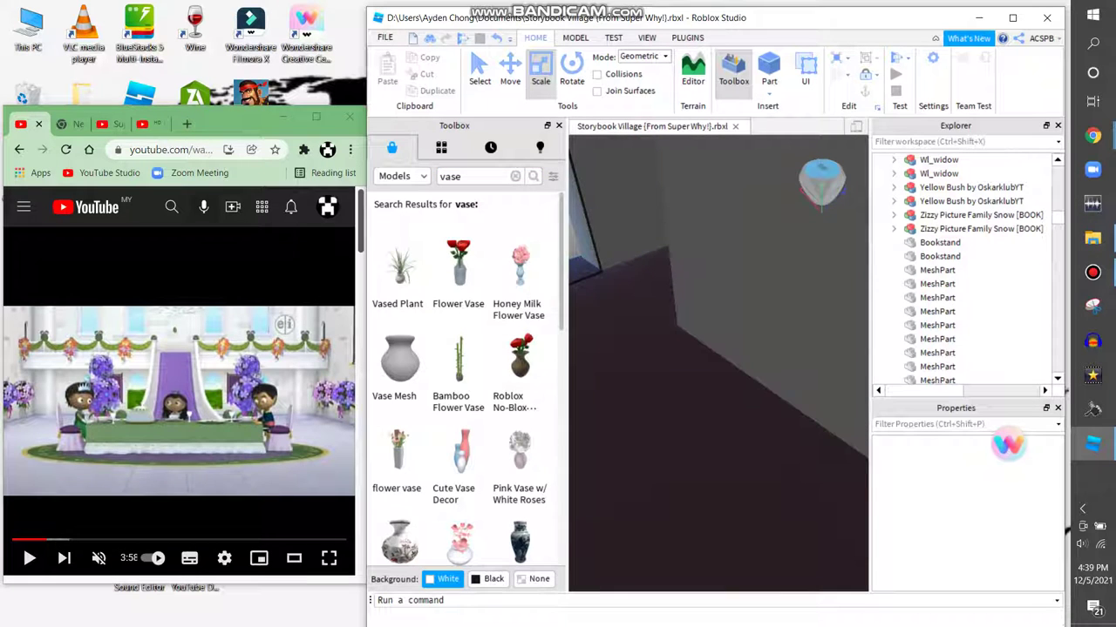
drag(563, 349, 568, 349)
scroll(399, 297, down, 2)
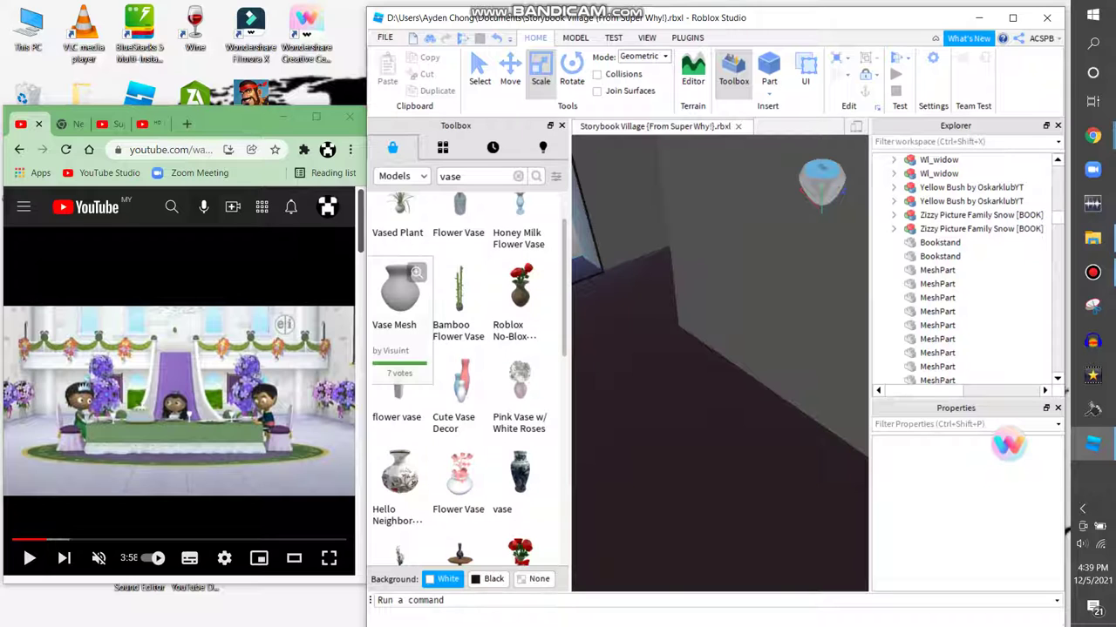
Try the Rose Vase model on the floor beside the staircase and delete it
scroll(520, 366, down, 6)
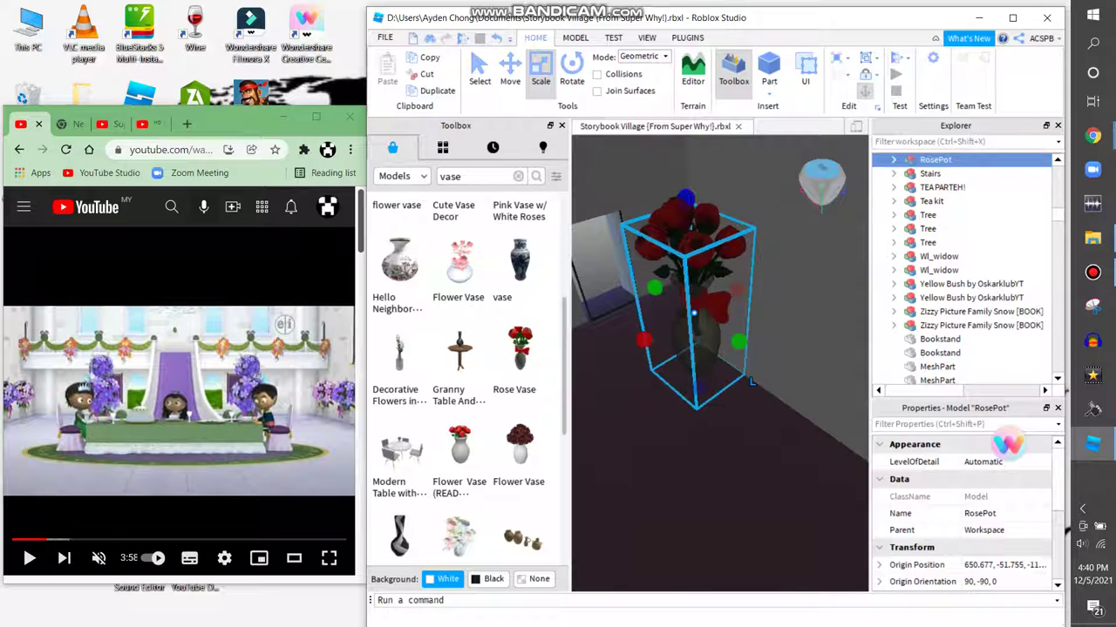
right_click(707, 398)
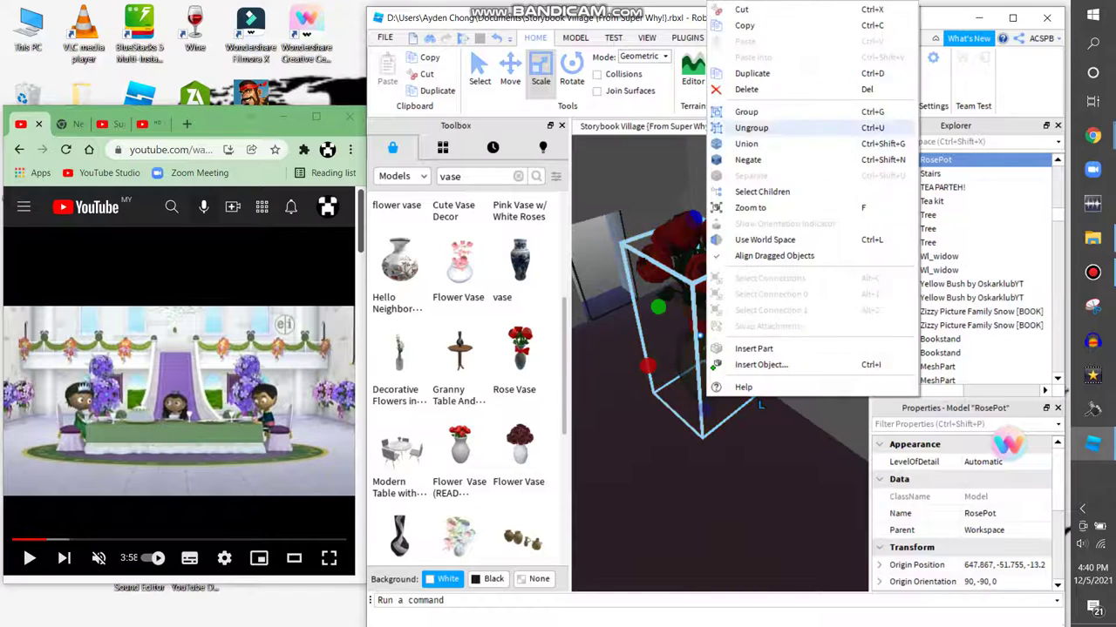
click(748, 89)
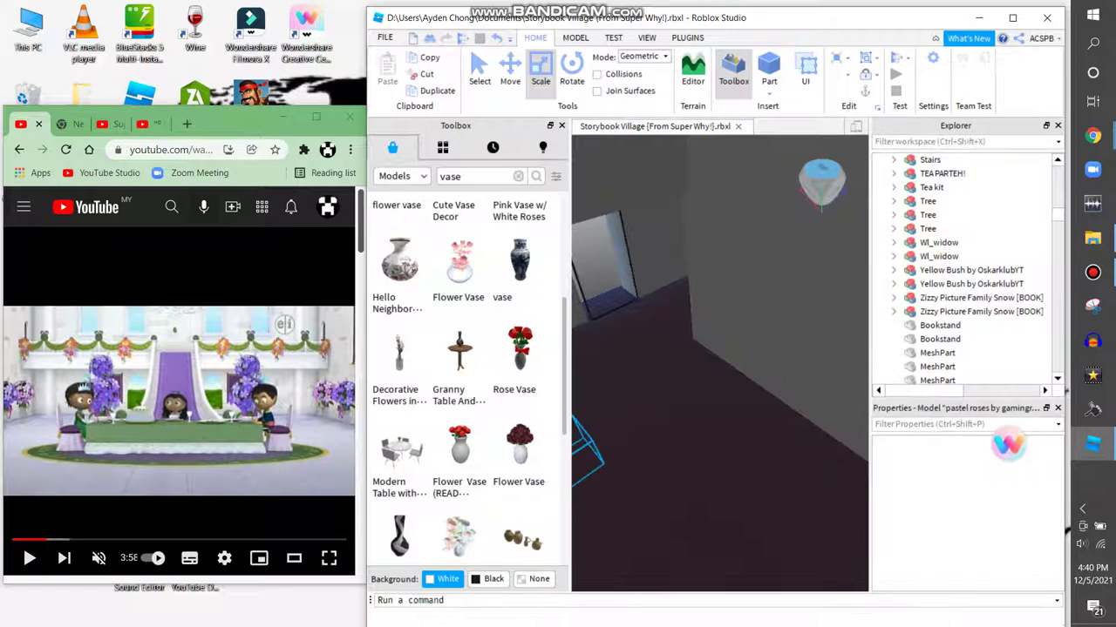
Try the pastel rose vase on the floor beside the staircase, recolor it purple, and delete it
drag(720, 402, 780, 452)
right_drag(780, 452, 760, 535)
click(839, 73)
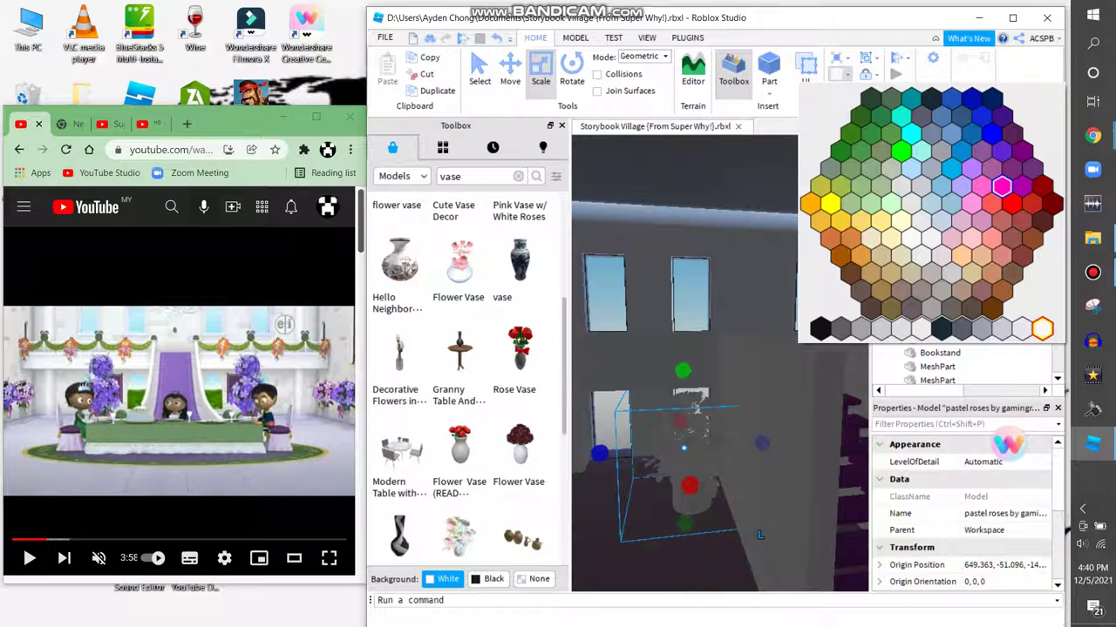
scroll(760, 535, up, 10)
scroll(720, 362, down, 5)
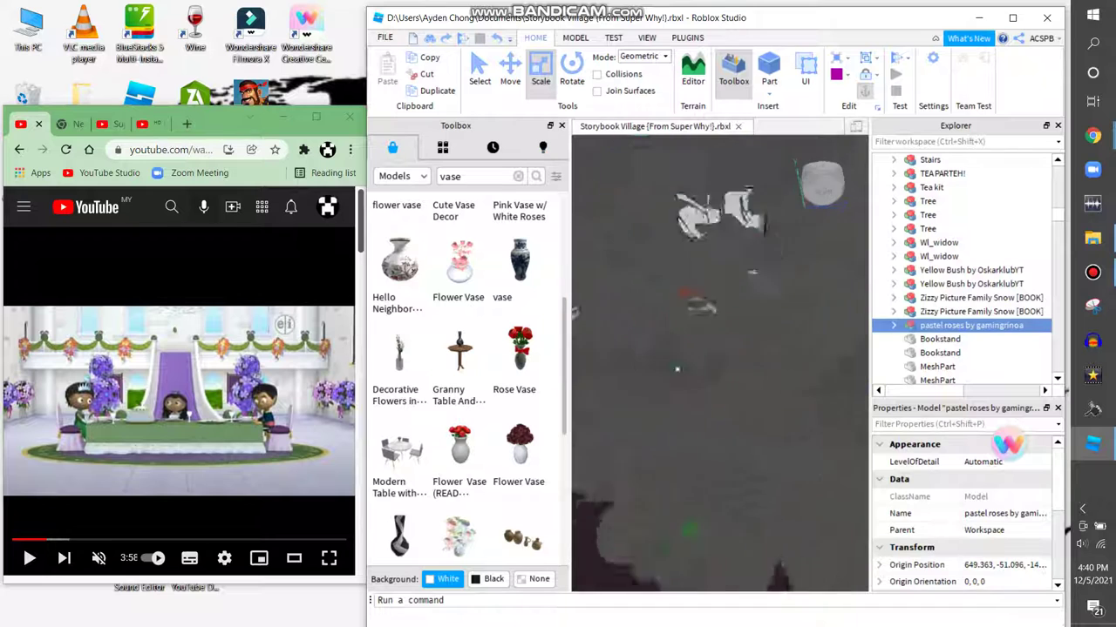
right_click(750, 392)
click(780, 77)
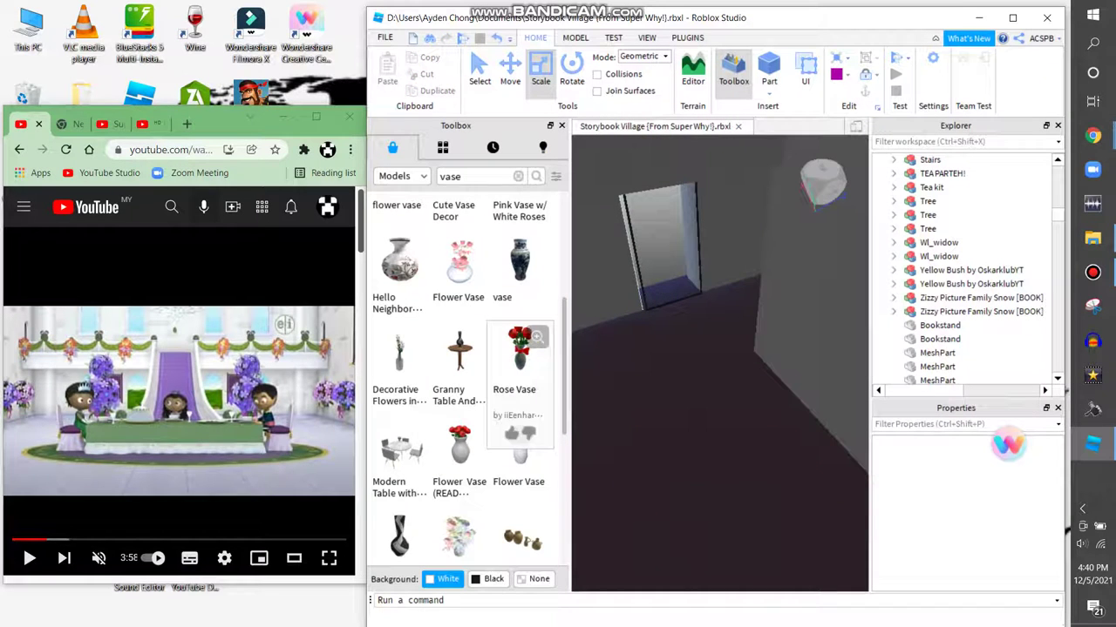
Insert the pastel rose vase on the floor beside the staircase and scale it up
scroll(459, 348, down, 3)
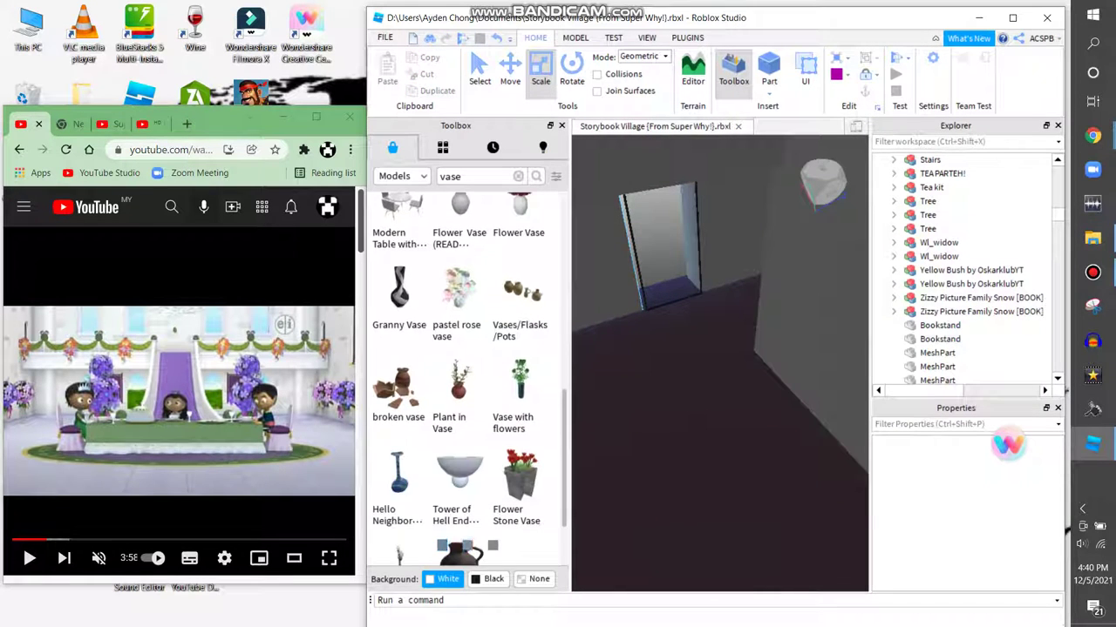
click(456, 301)
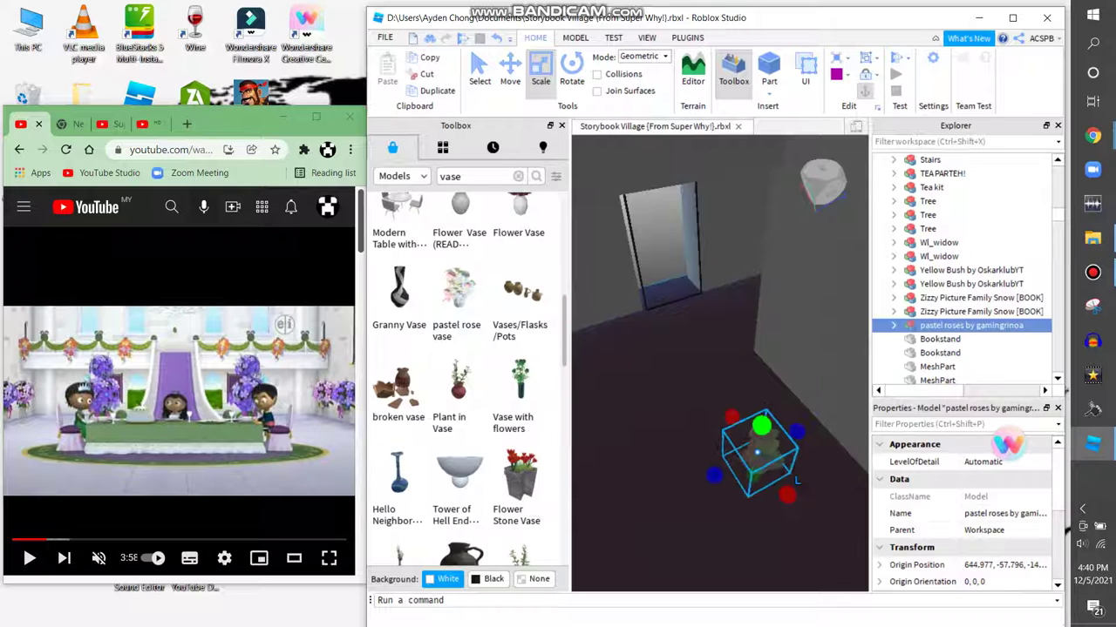
key(f)
scroll(720, 362, up, 5)
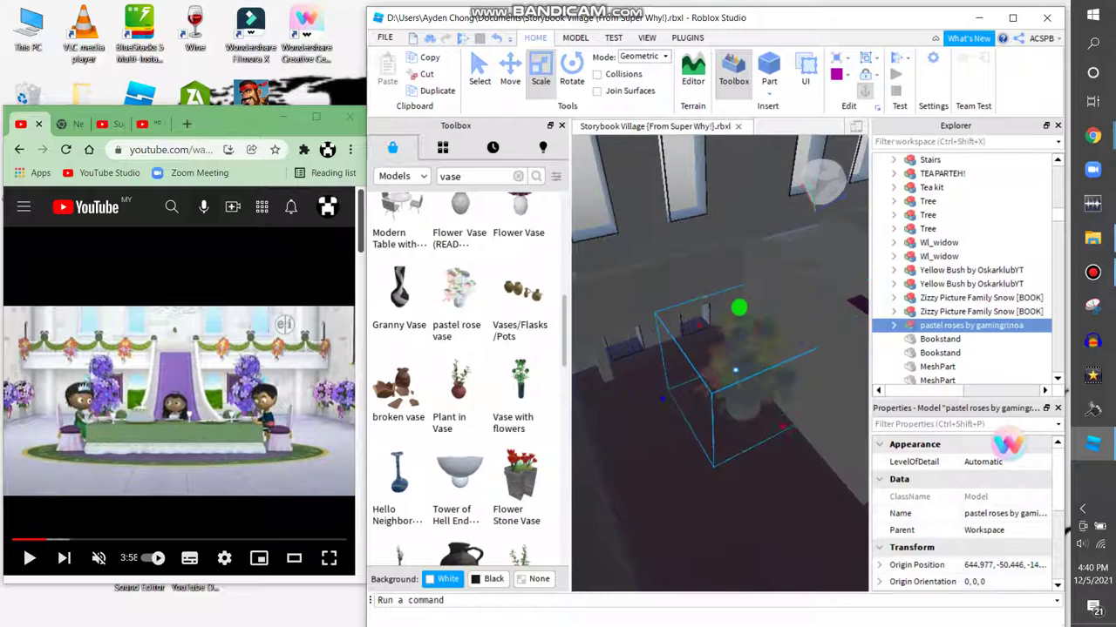
scroll(720, 362, up, 2)
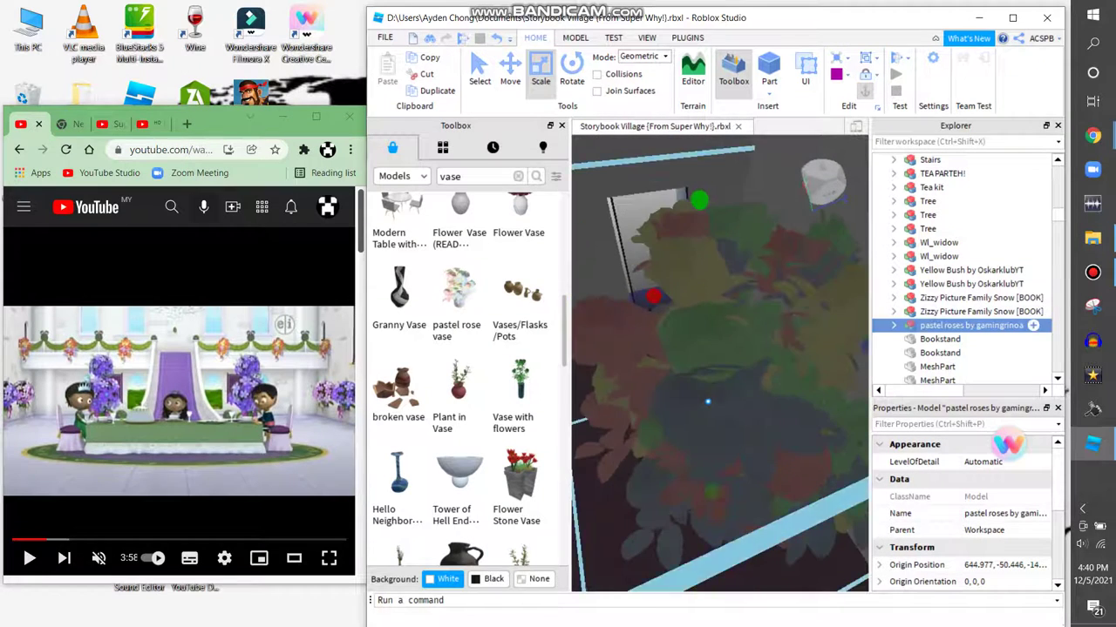
Color the flowers of the pastel rose vase purple and its pot dark brown
click(893, 325)
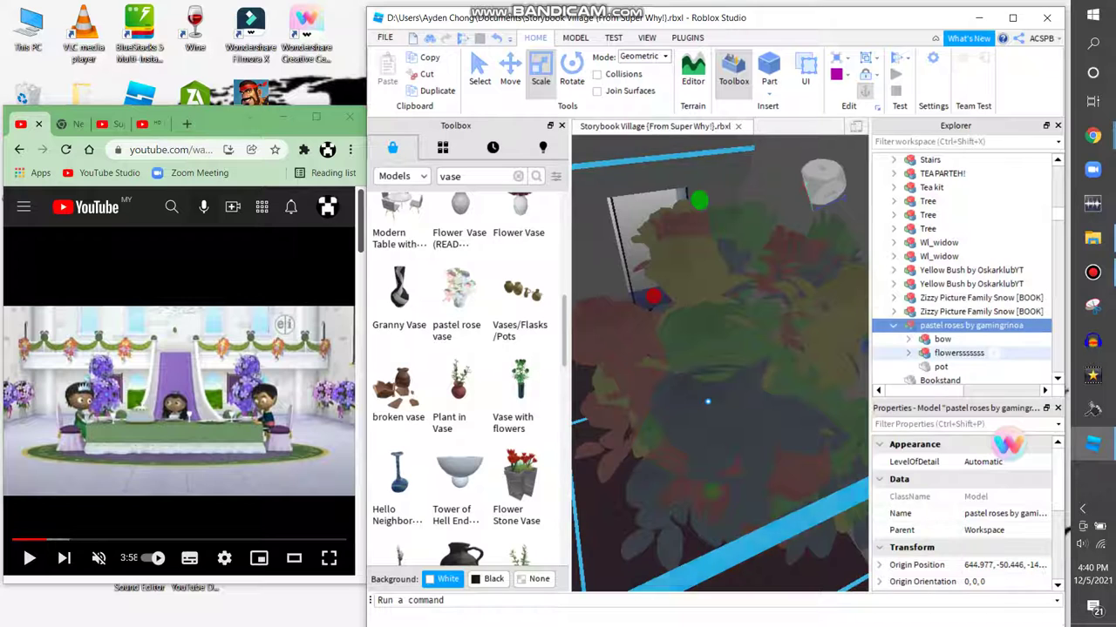
click(959, 353)
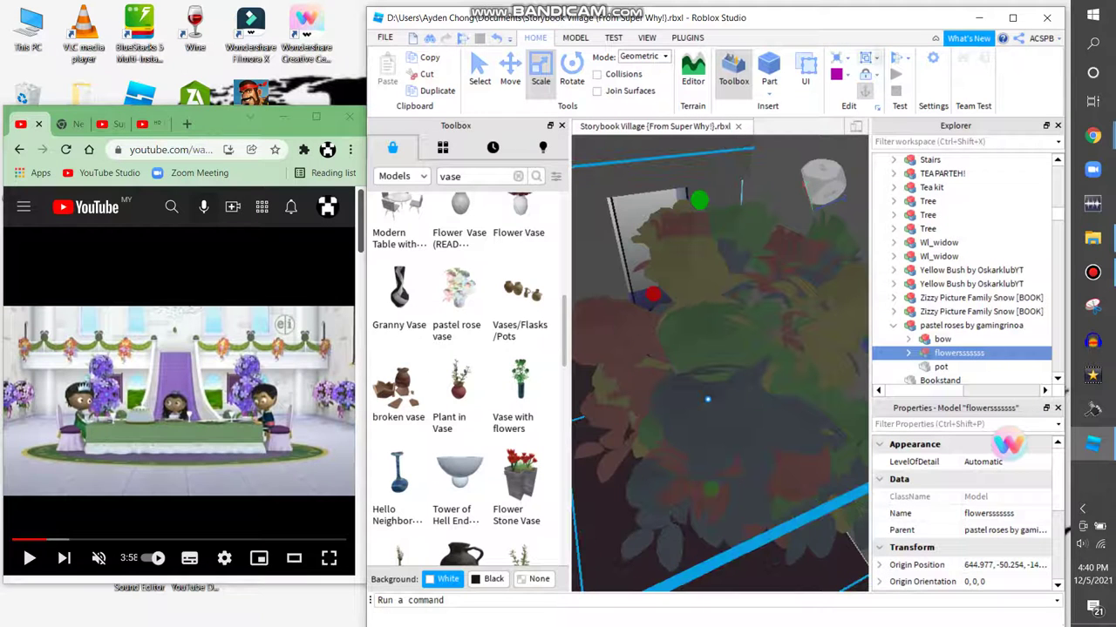
key(f)
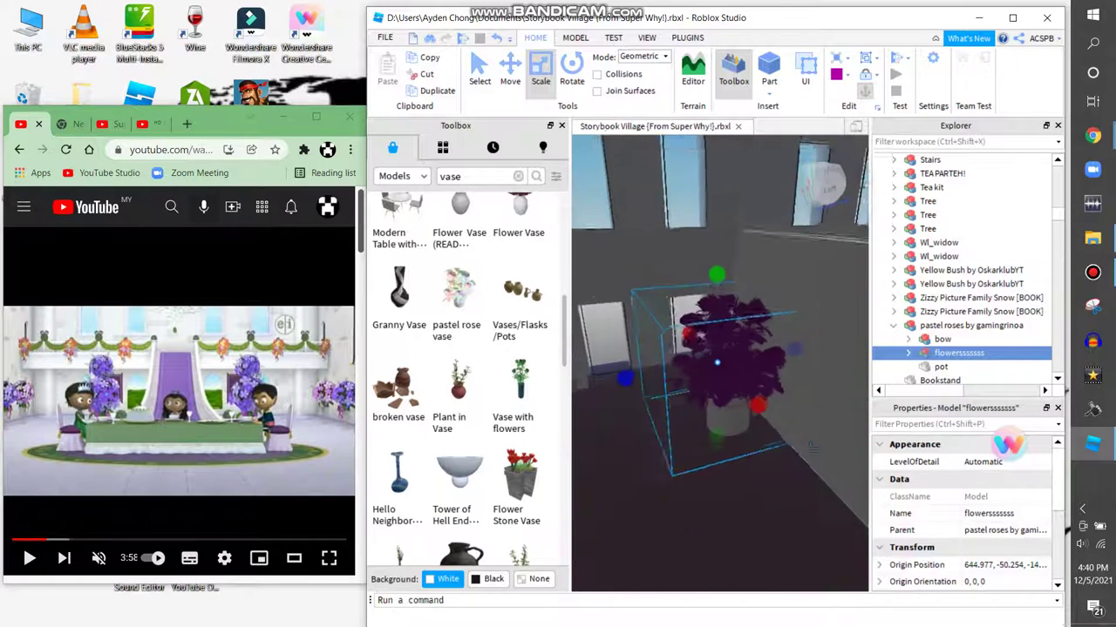
click(943, 339)
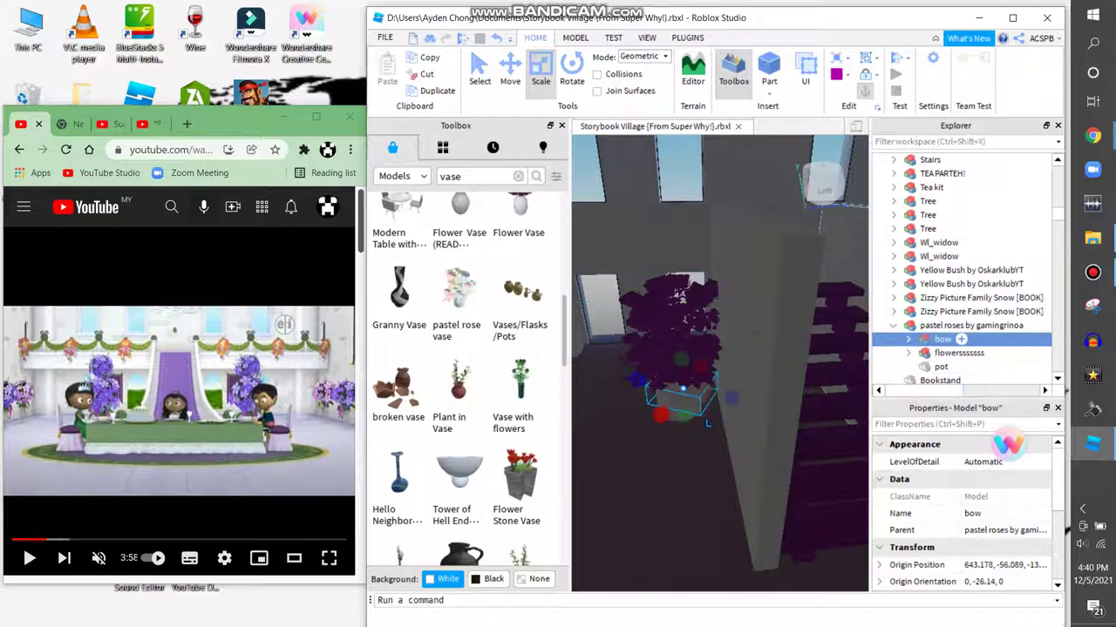
click(941, 367)
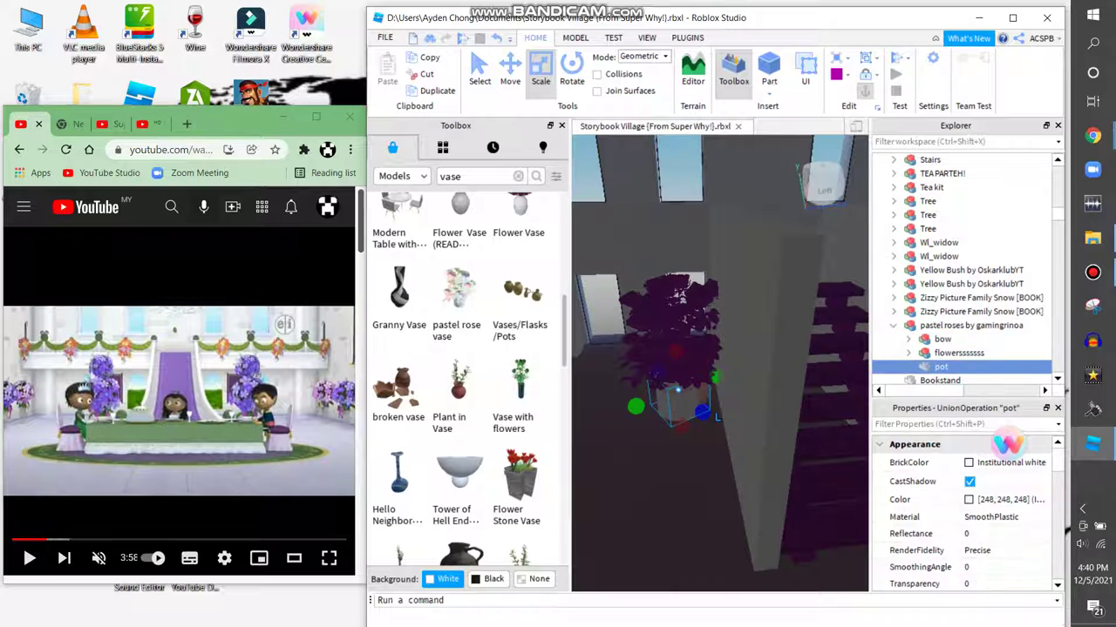
click(836, 74)
click(850, 273)
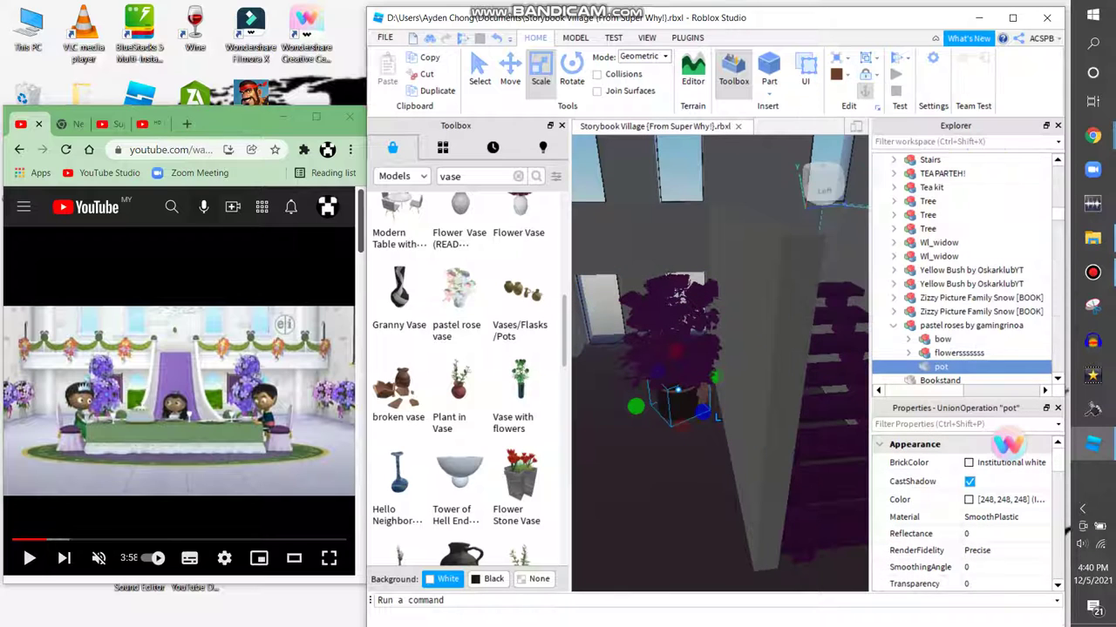
Duplicate the purple rose vase and move the original away from the copy across the floor
click(714, 417)
key(ctrl+d)
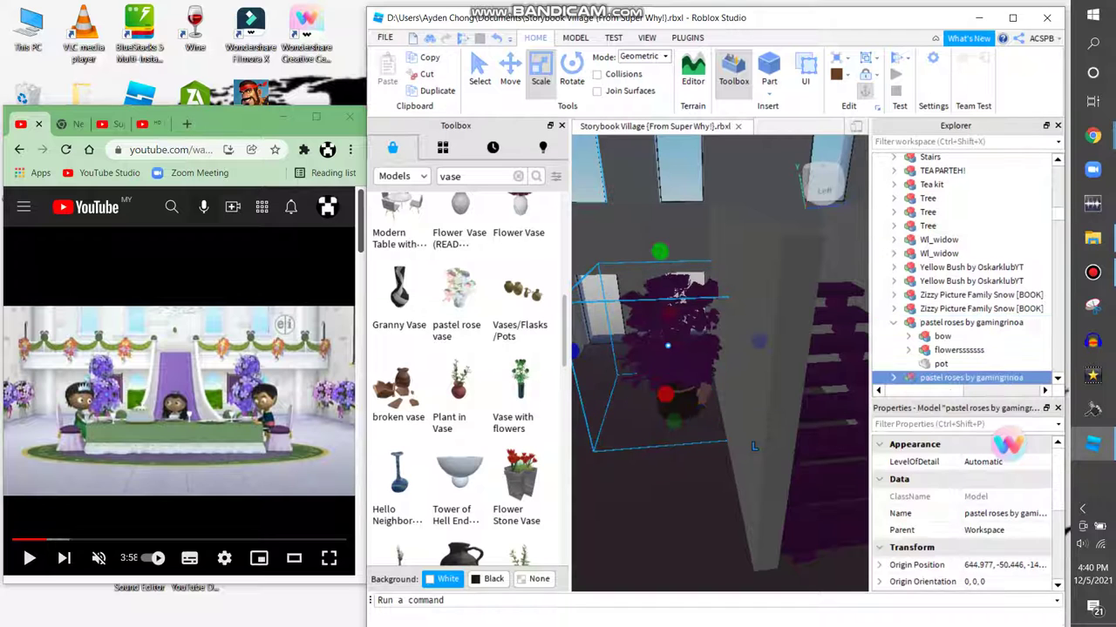
right_drag(754, 446, 754, 447)
click(971, 323)
Repeat the toolbox model search for "vase" and look through the results for other flower vases
click(518, 176)
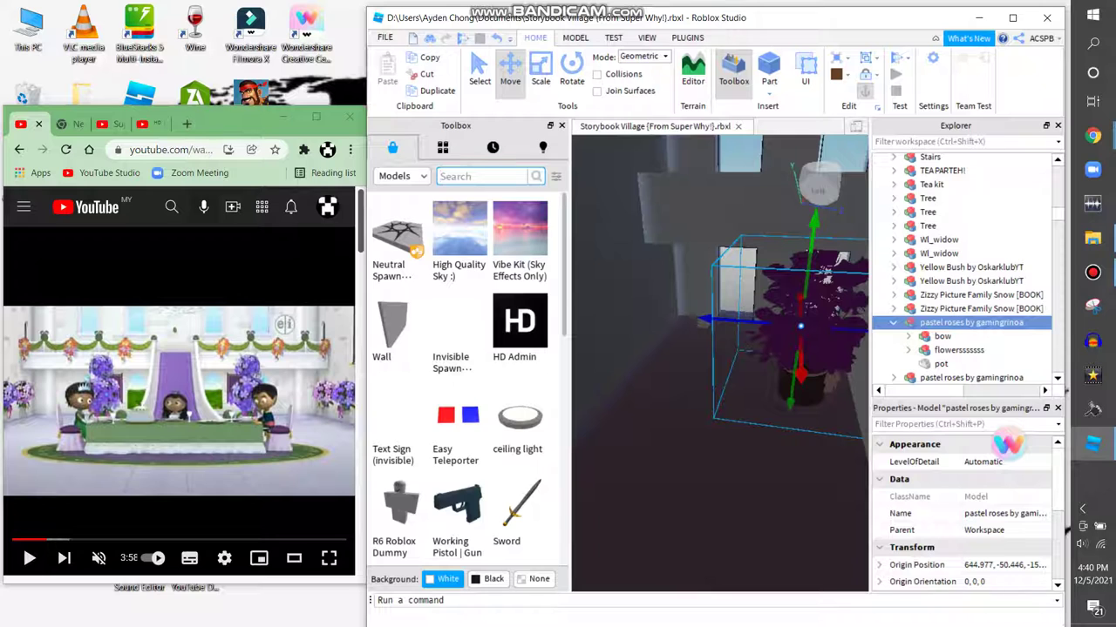
text(vase)
key(Return)
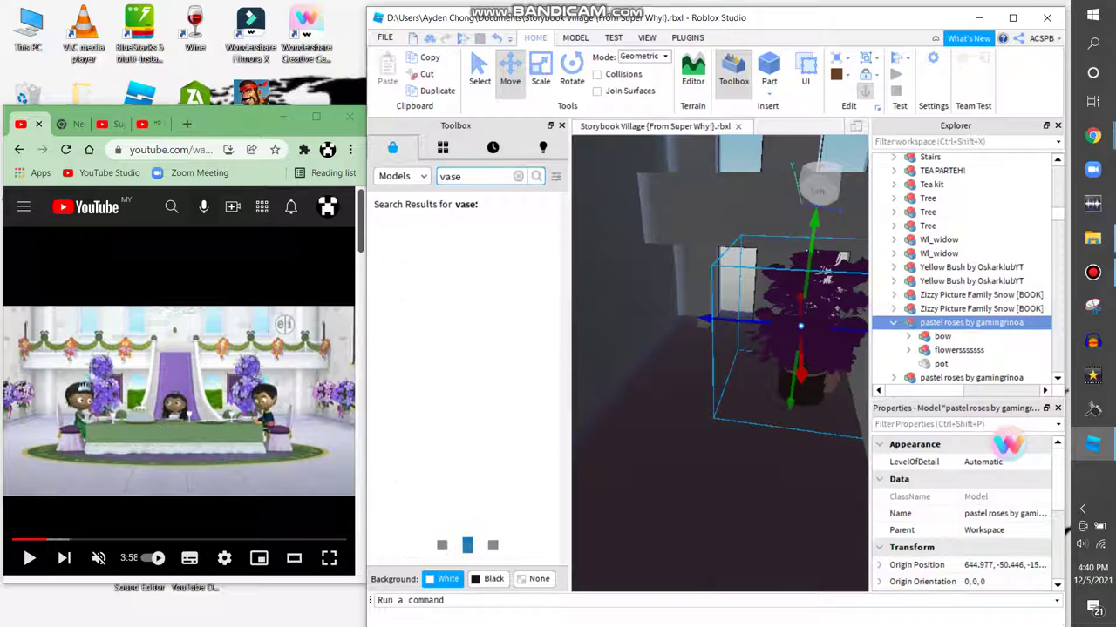
right_drag(754, 447, 754, 446)
scroll(467, 383, down, 3)
scroll(467, 383, down, 5)
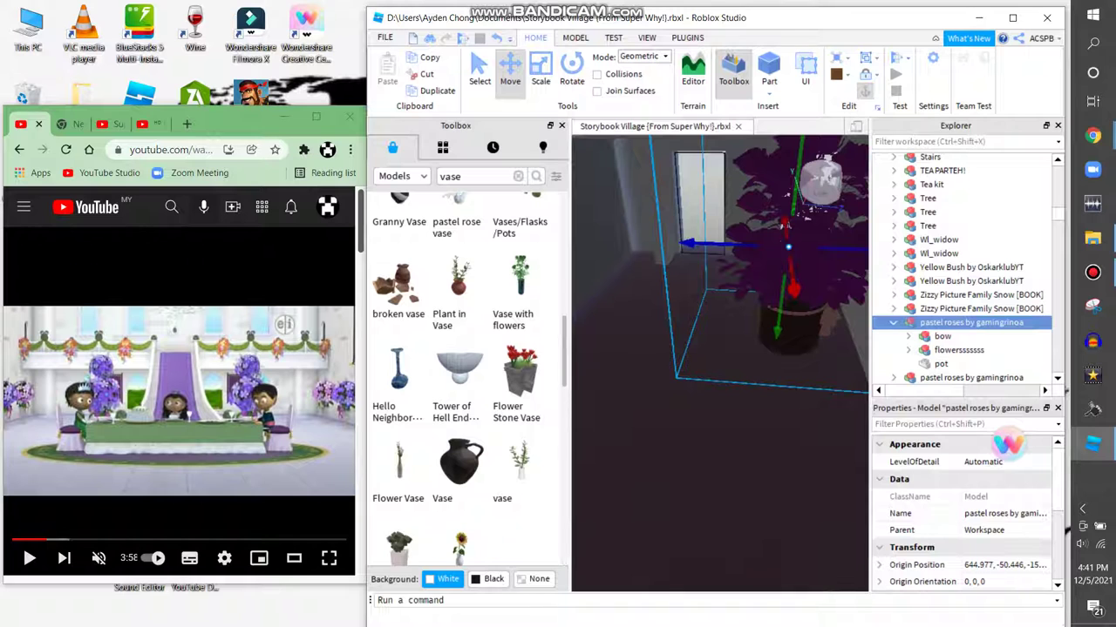
scroll(466, 375, down, 6)
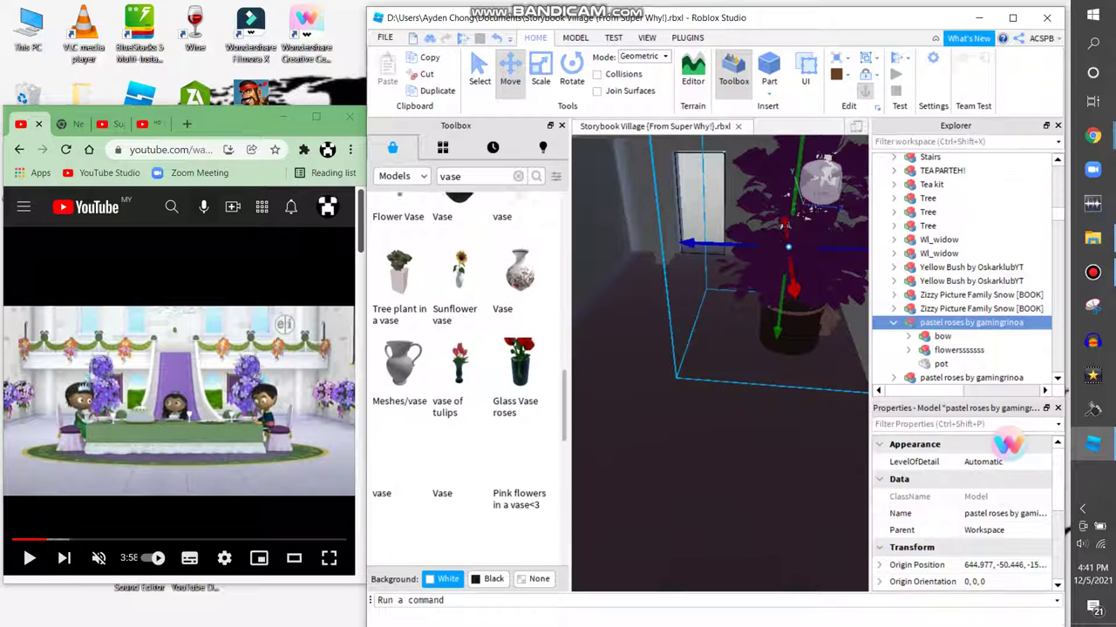
scroll(469, 378, up, 10)
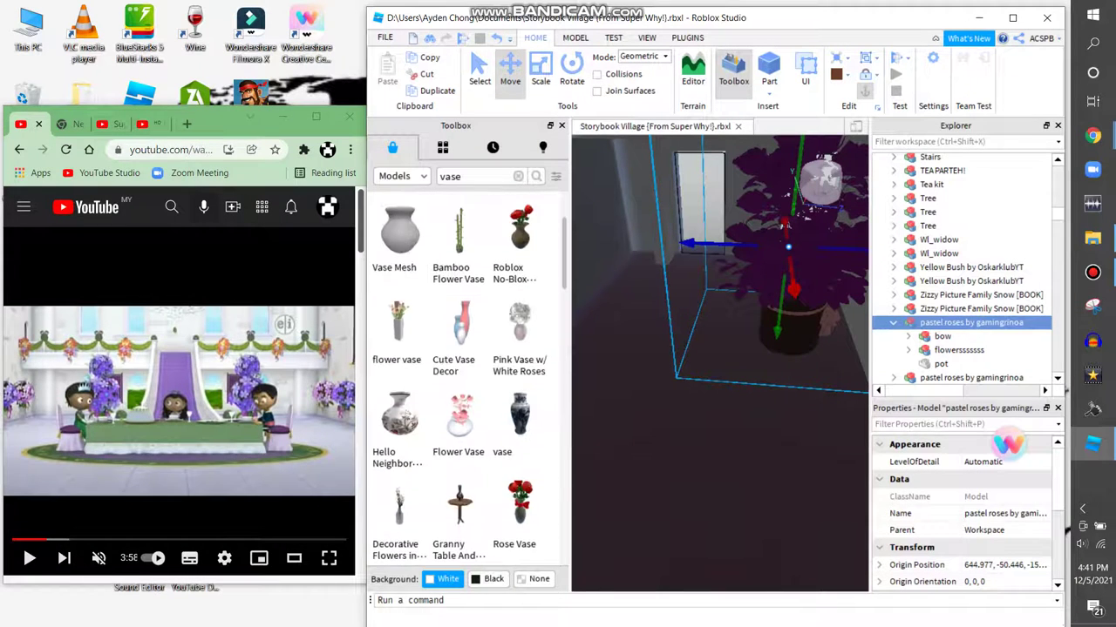
scroll(467, 384, up, 1)
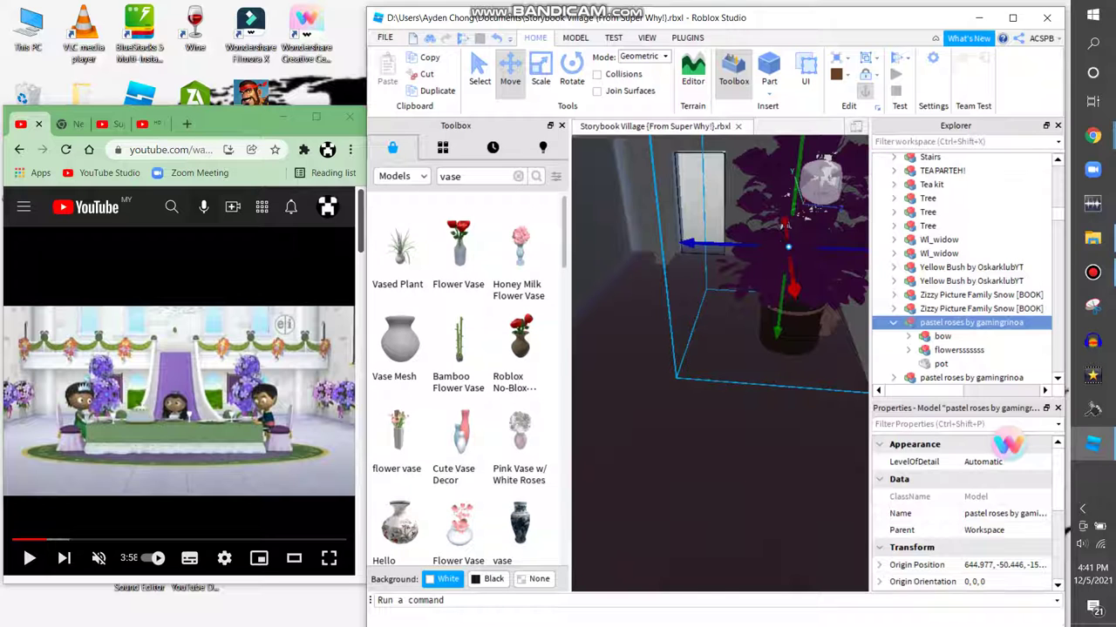
Duplicate the banner hanging on the wall near the green table
right_drag(715, 348, 627, 338)
click(753, 418)
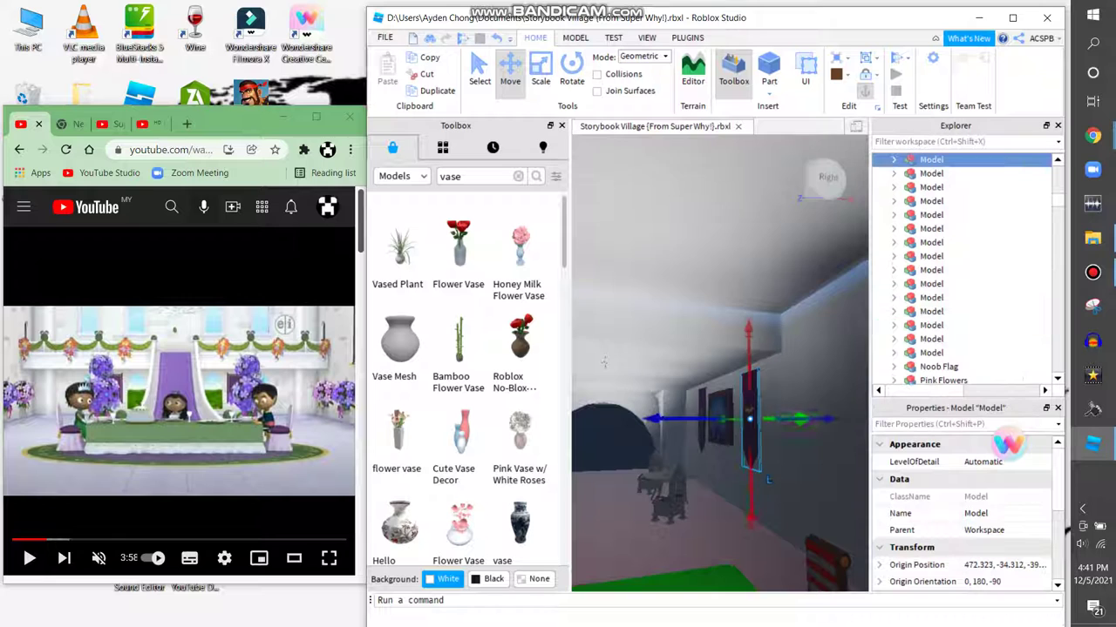
key(ctrl+d)
right_drag(753, 419, 722, 444)
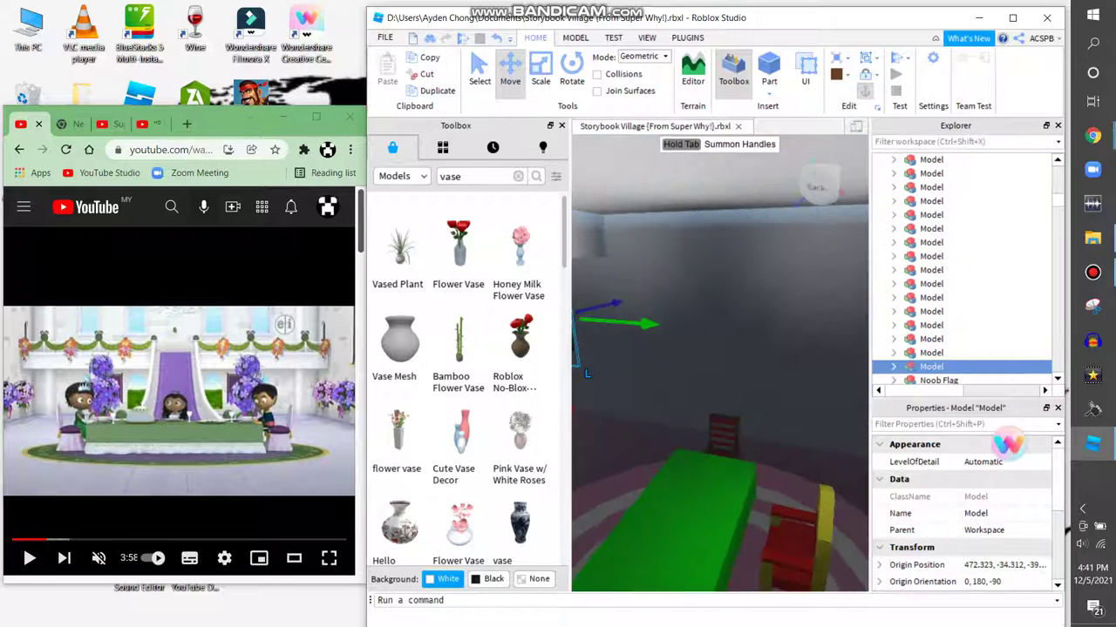